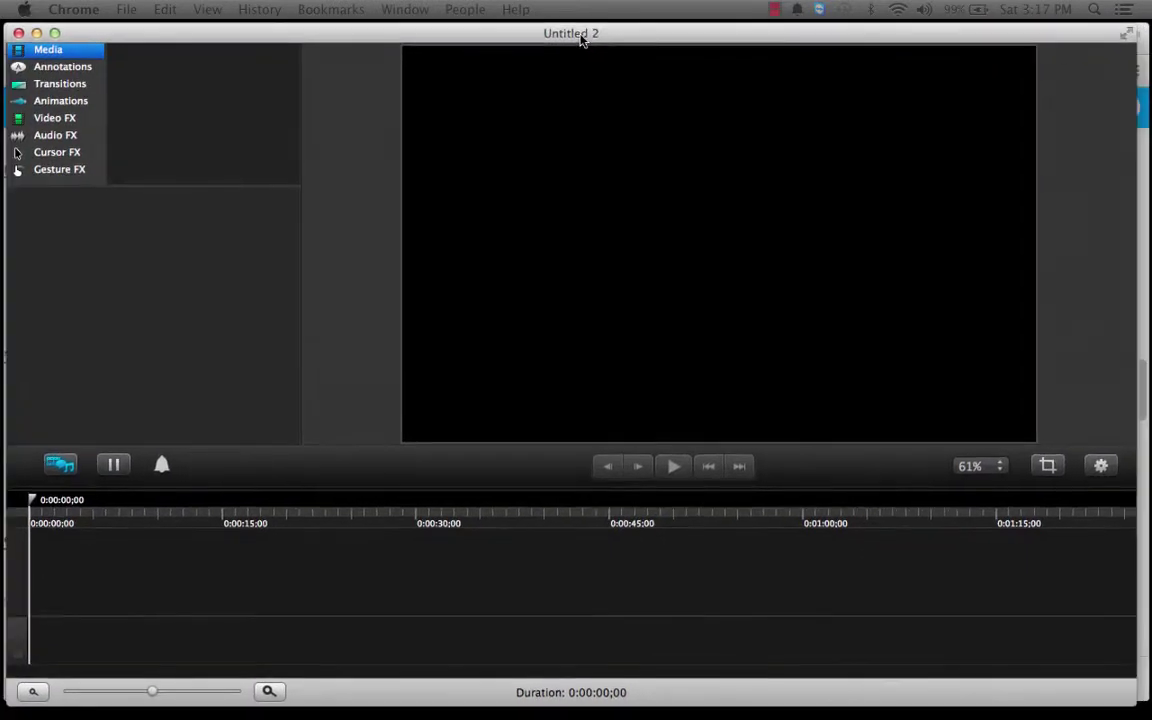
Import Camtasias Interface v1.trec from the Recordings folder and add it to the timeline at the playhead
left_click(586, 38)
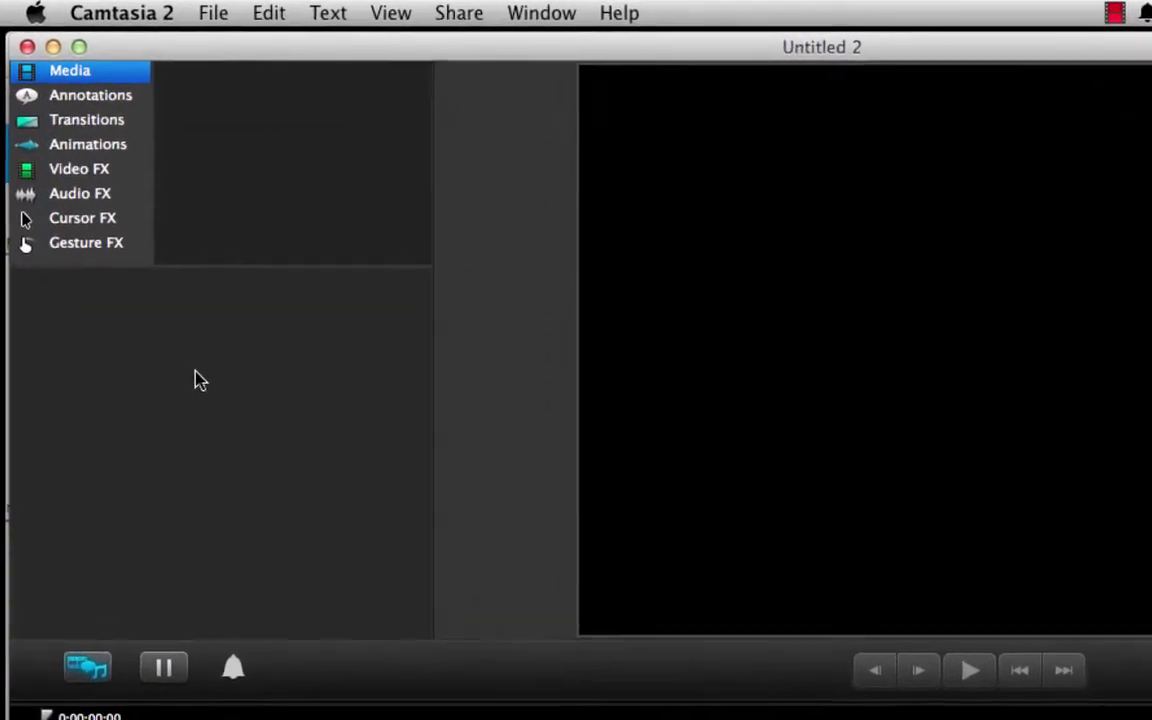
right_click(172, 332)
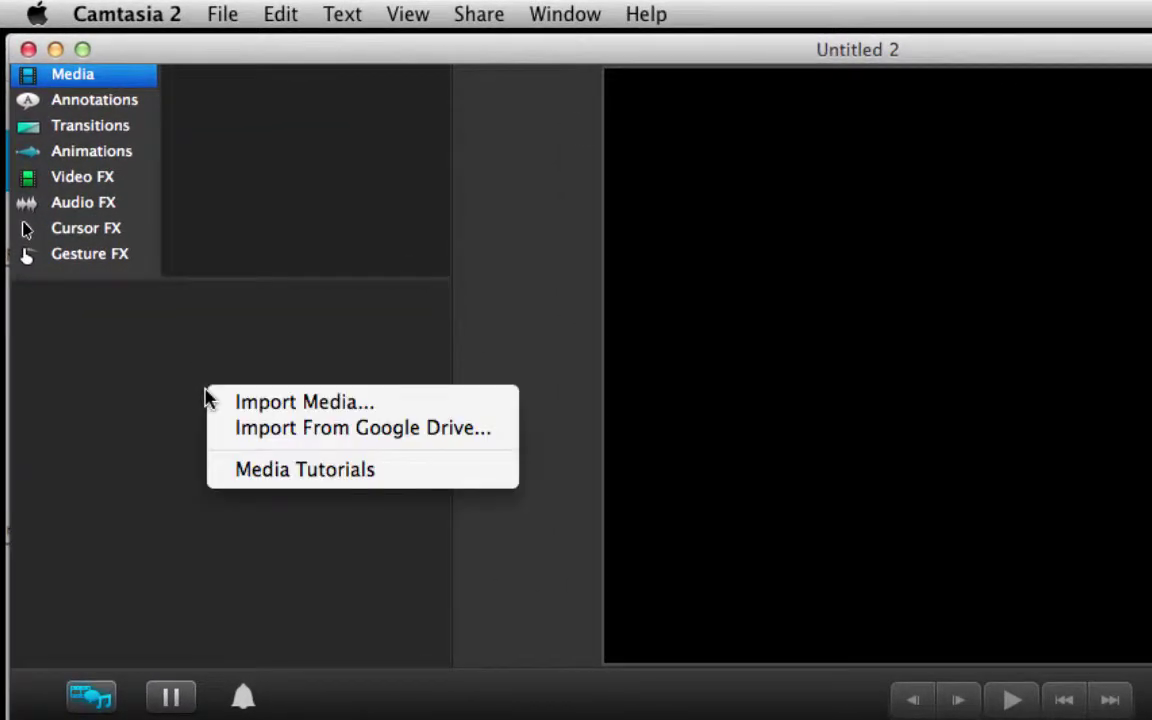
left_click(405, 410)
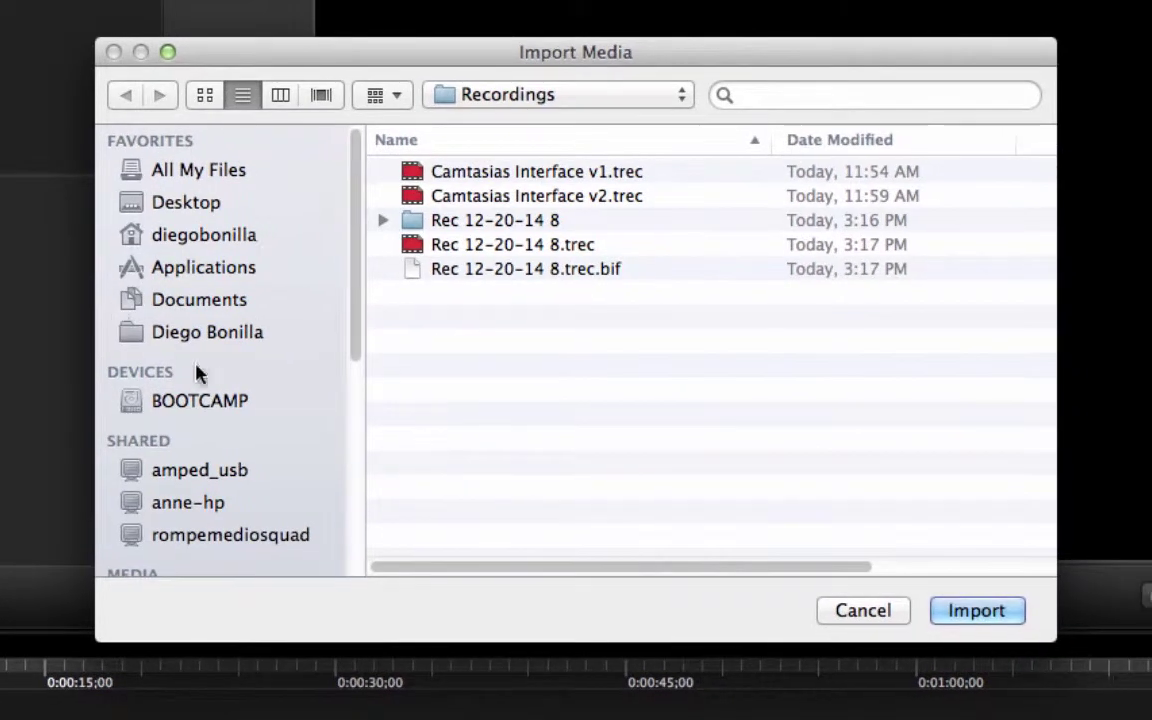
left_click(640, 208)
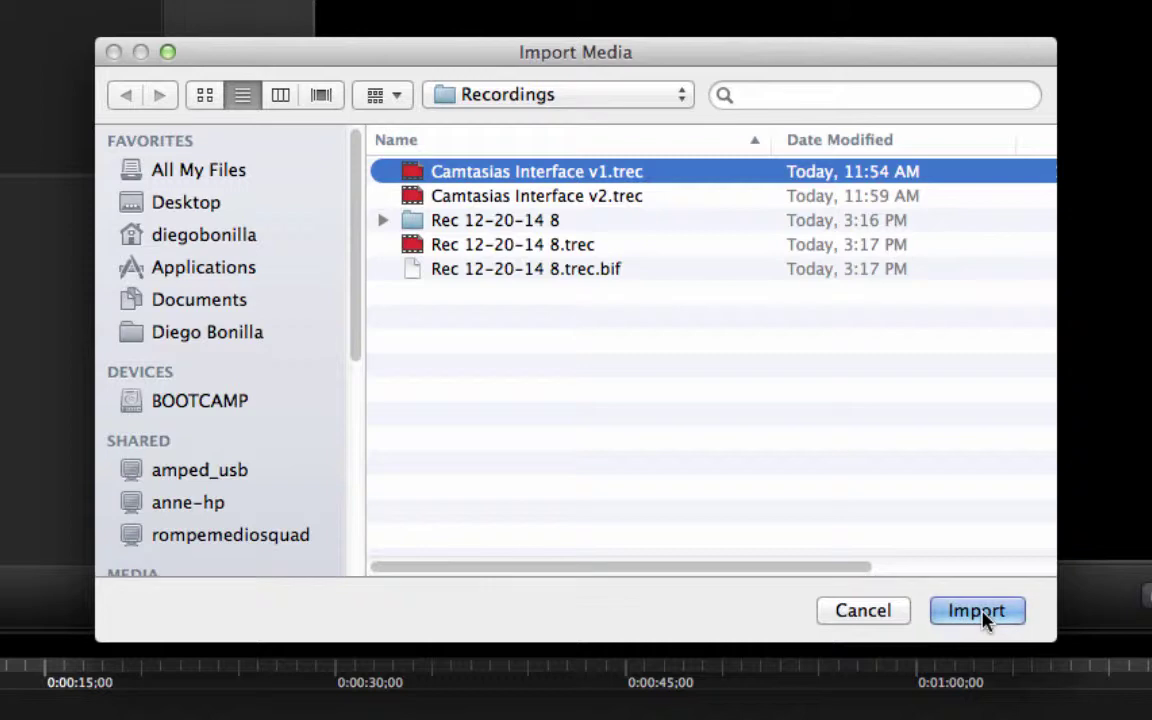
left_click(977, 611)
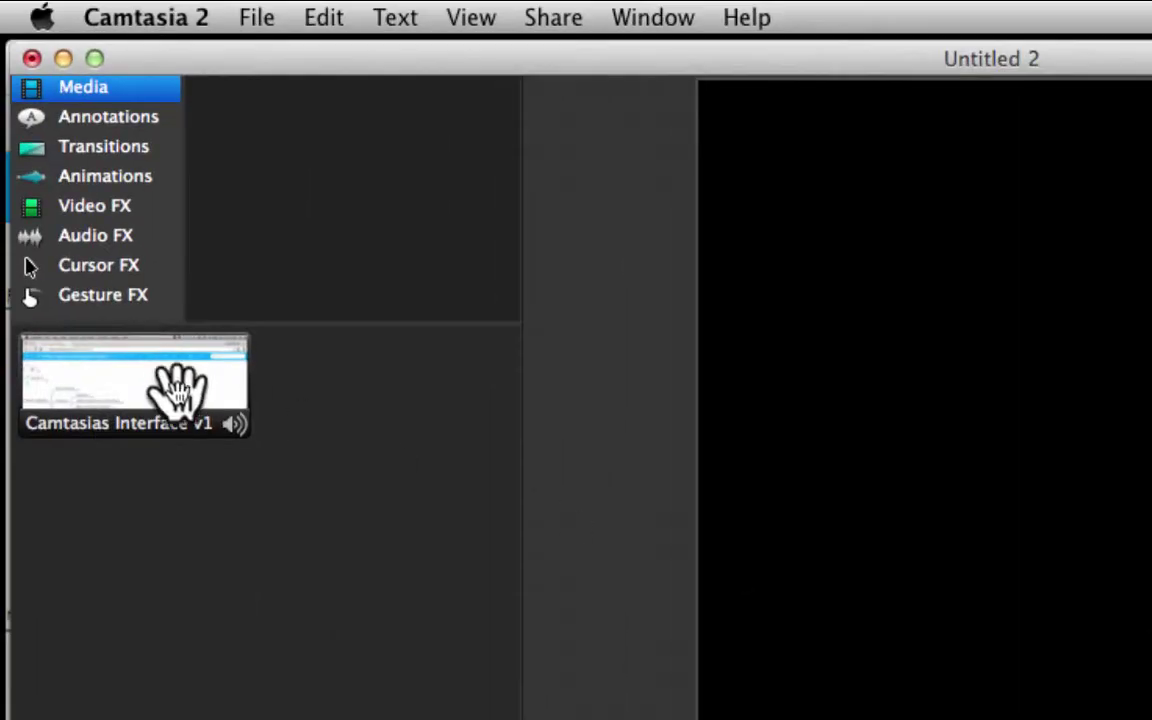
right_click(114, 386)
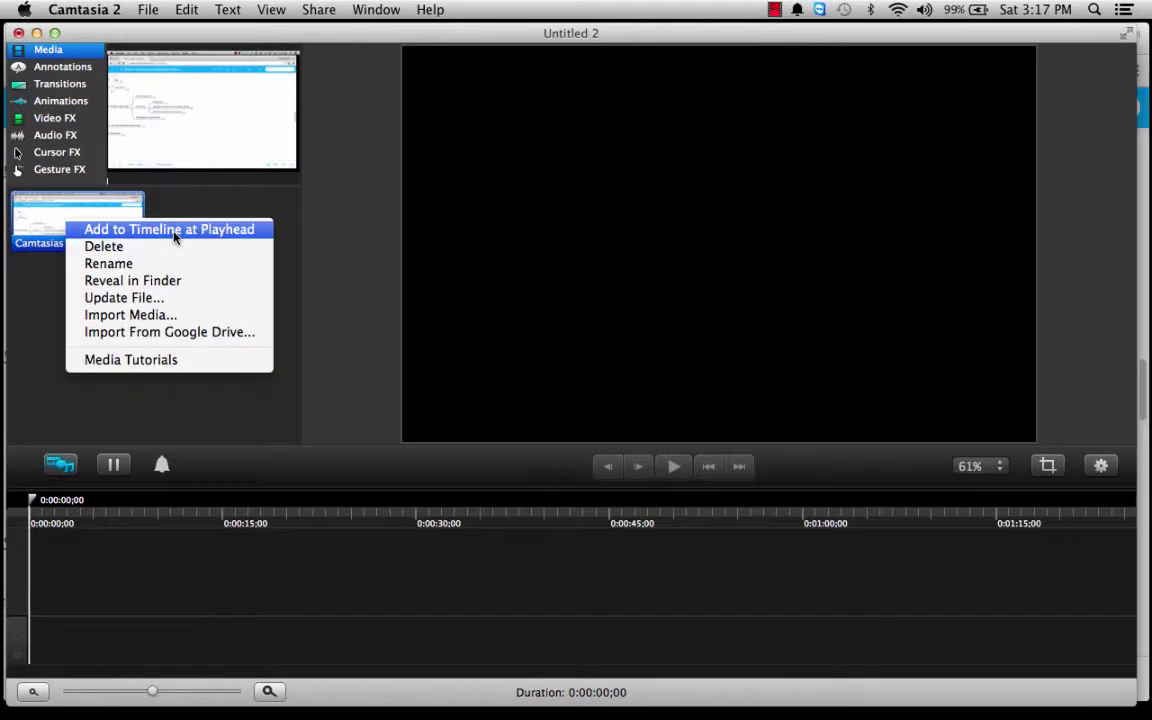
left_click(300, 402)
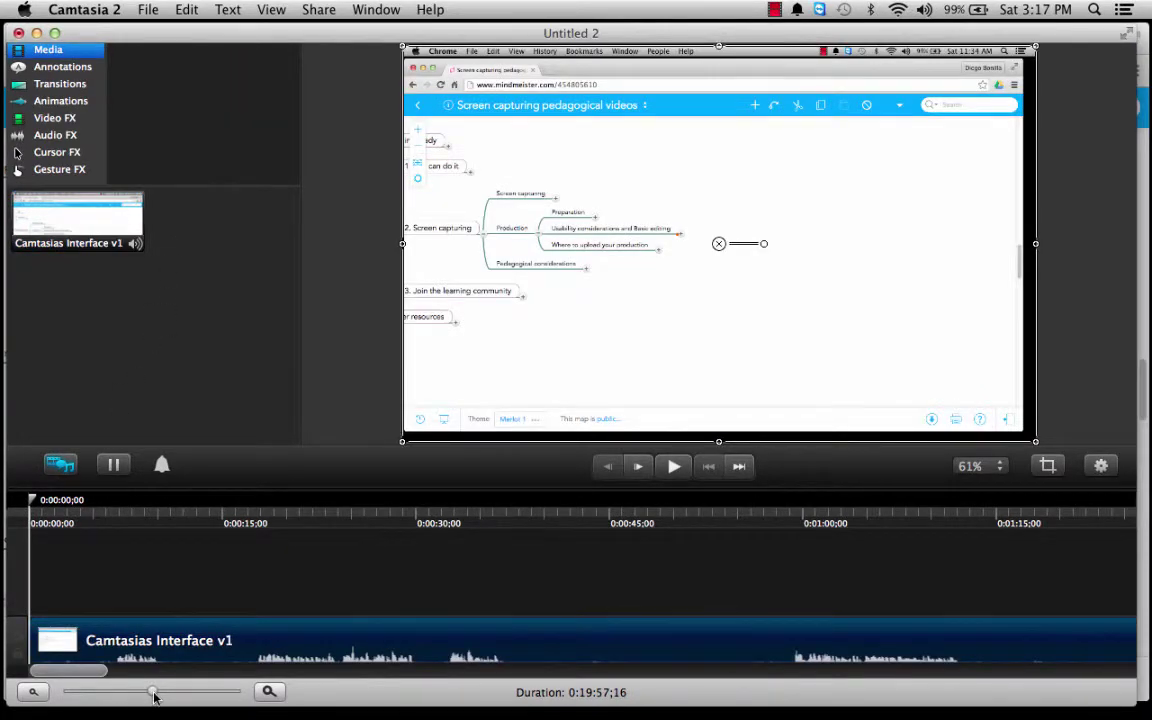
Mark the timeline range from 0:17:25;17 to about 0:17:42;02 on the Camtasias Interface v1 clip
left_click_drag(153, 692, 82, 692)
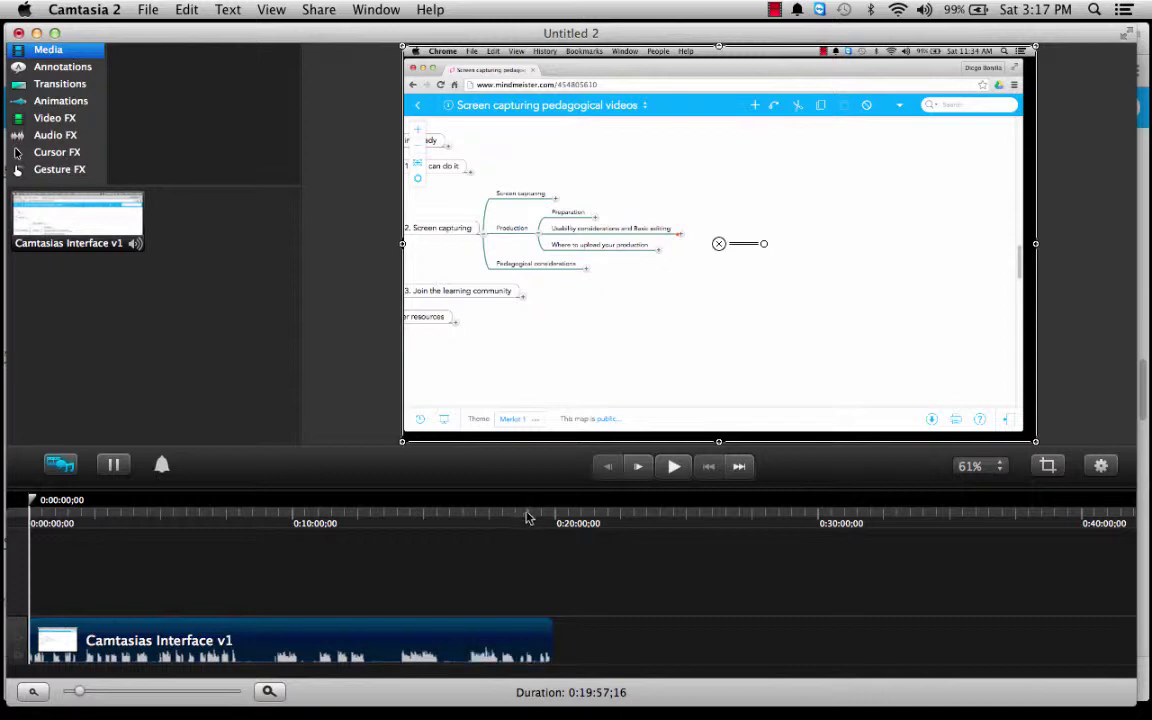
left_click(490, 519)
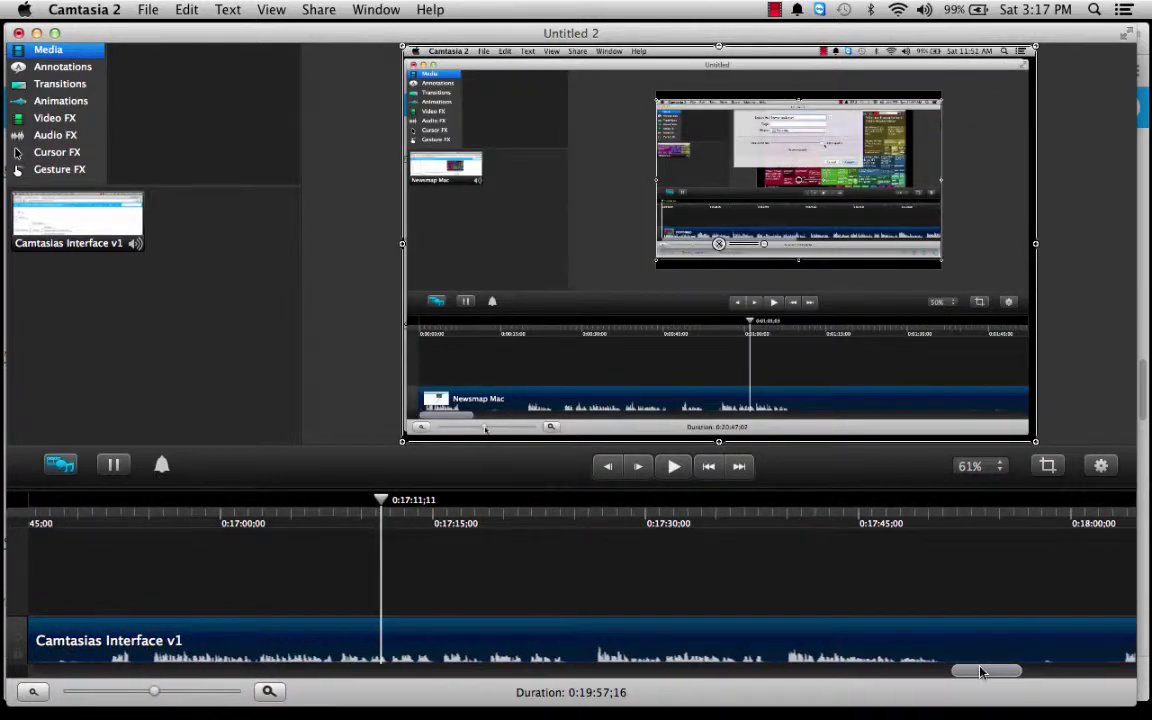
left_click(586, 510)
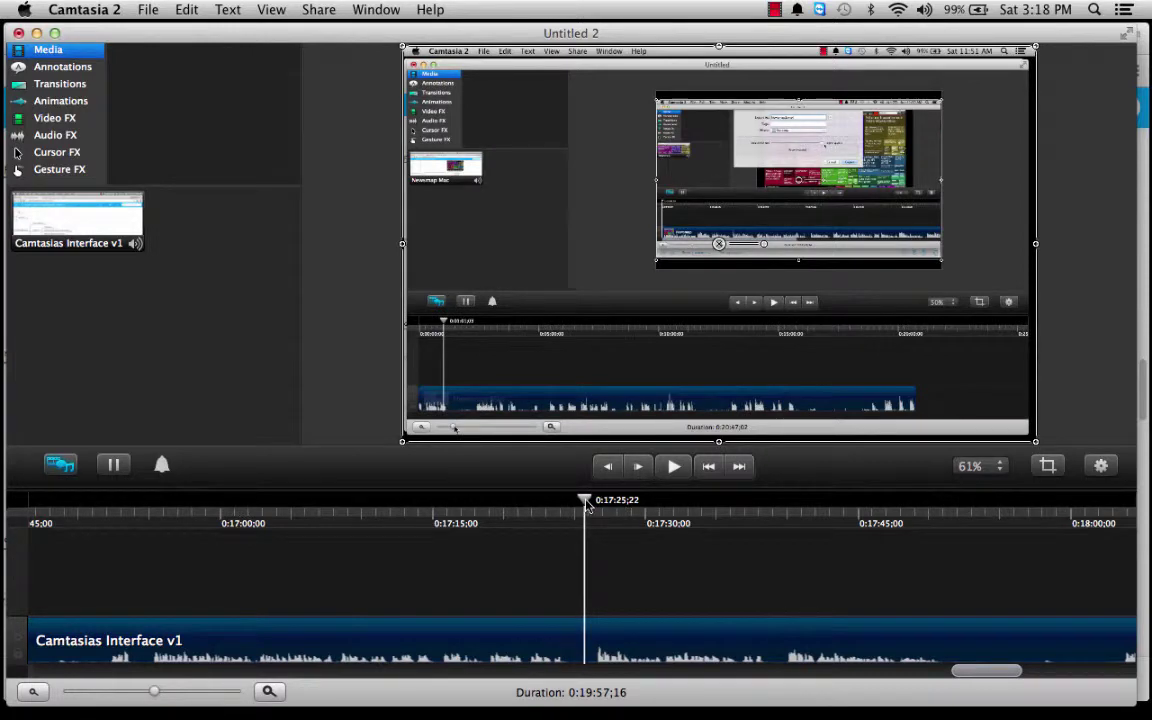
mouse_move(588, 506)
left_mouse_down()
mouse_move(648, 505)
mouse_move(585, 511)
left_mouse_up()
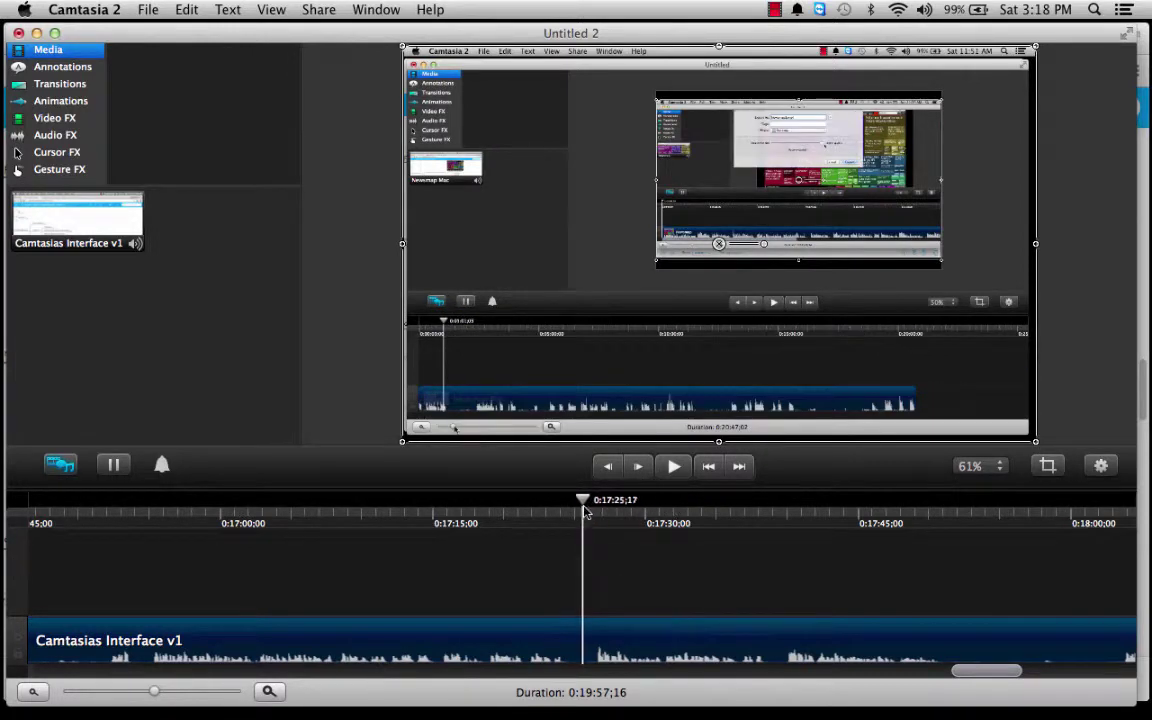
left_click(586, 511)
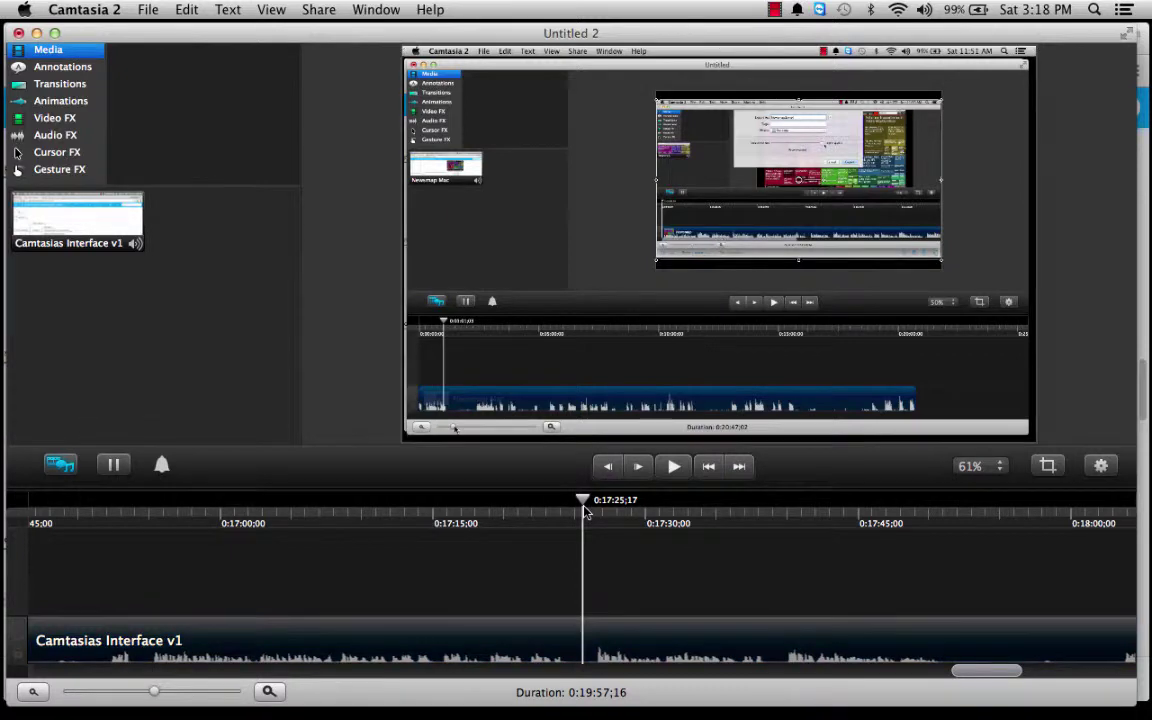
mouse_move(586, 509)
left_mouse_down()
mouse_move(751, 527)
mouse_move(818, 548)
left_mouse_up()
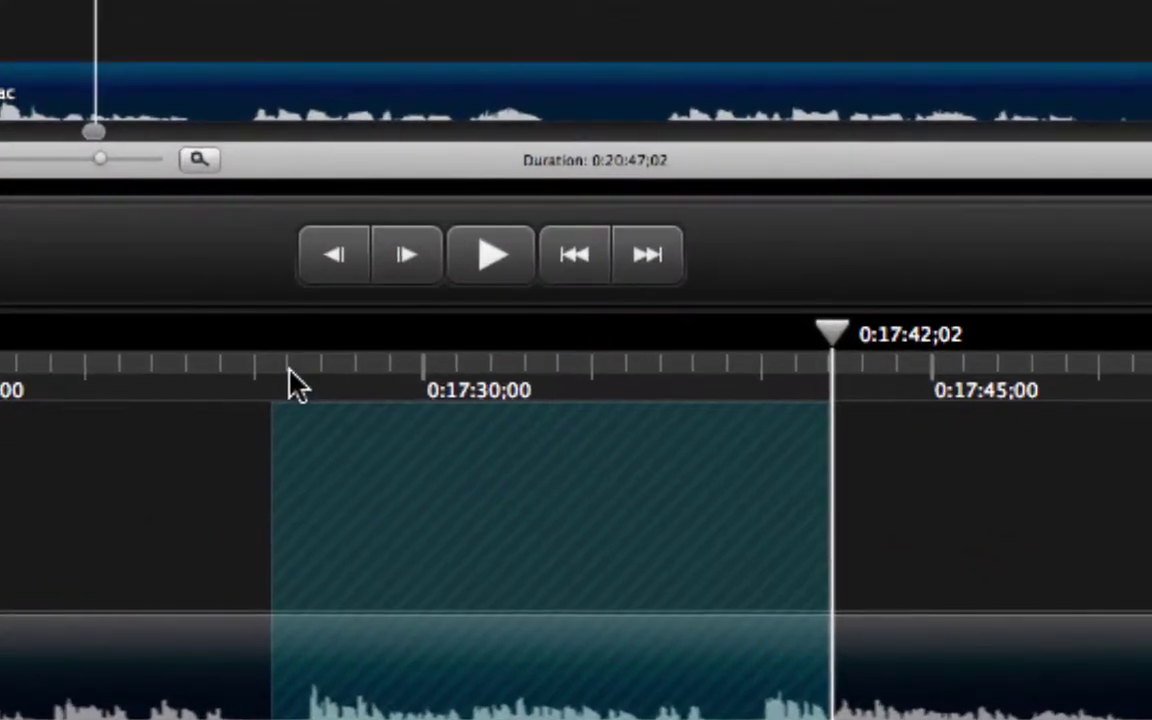
Play back the marked range, stop with the playhead at 0:17:35;04 and clear the range selection
left_click(494, 262)
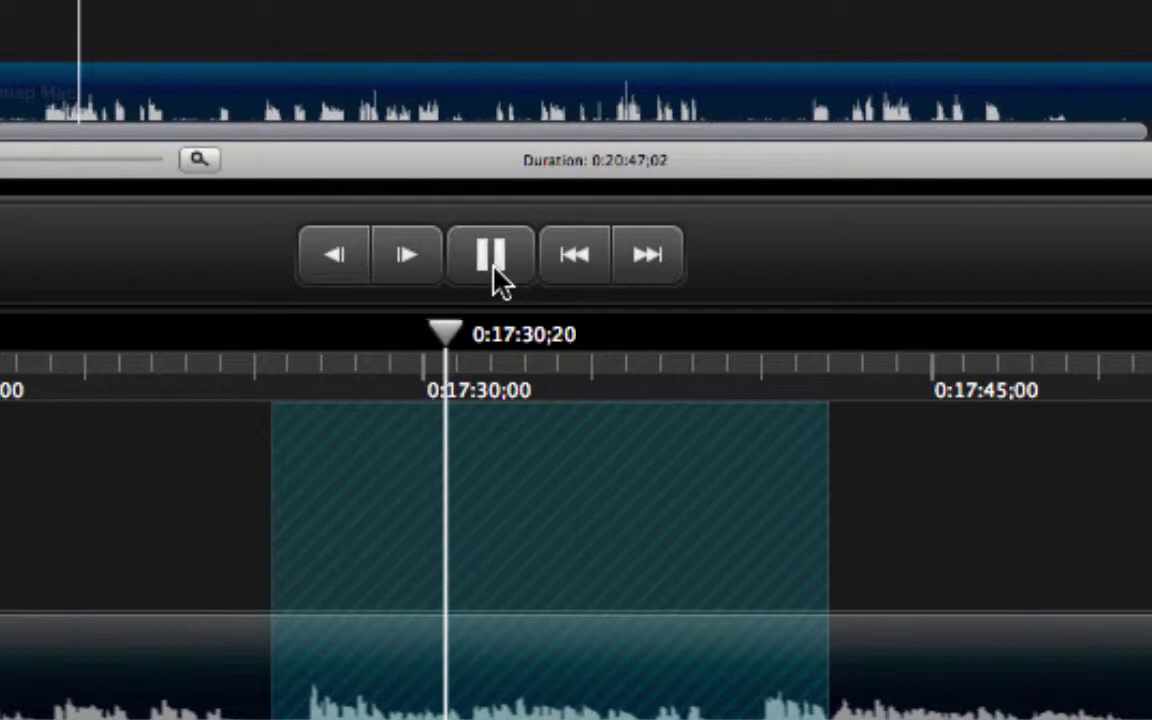
left_click_drag(5, 168, 101, 163)
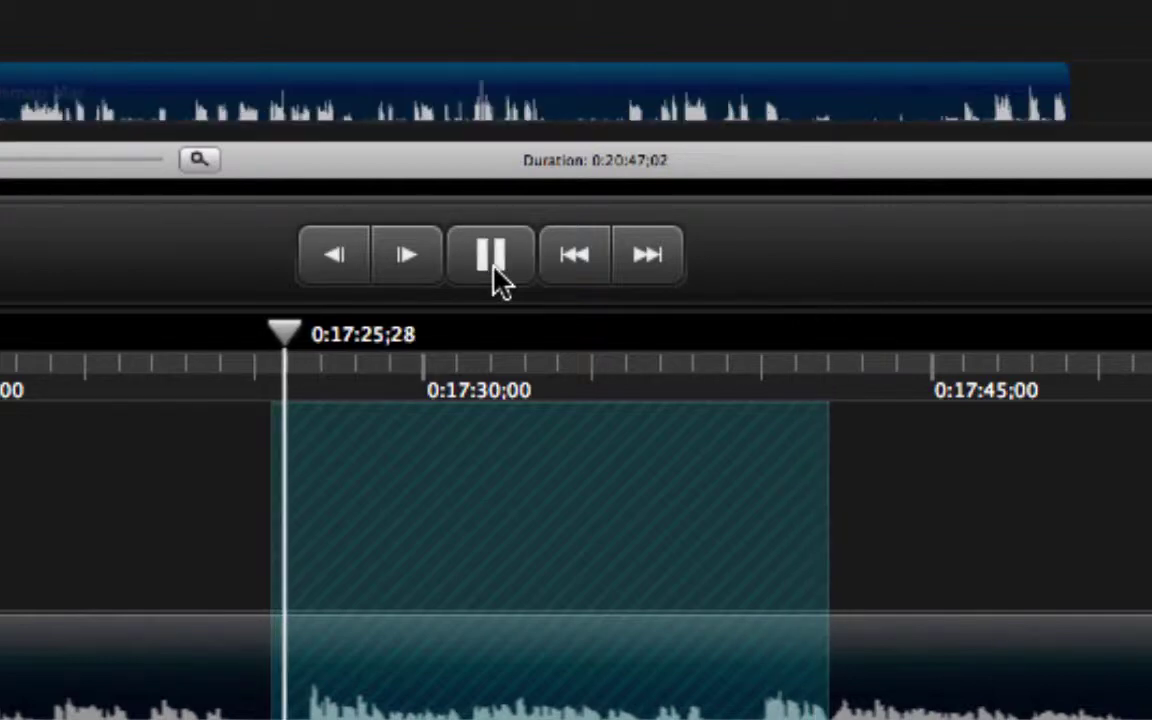
left_click(493, 266)
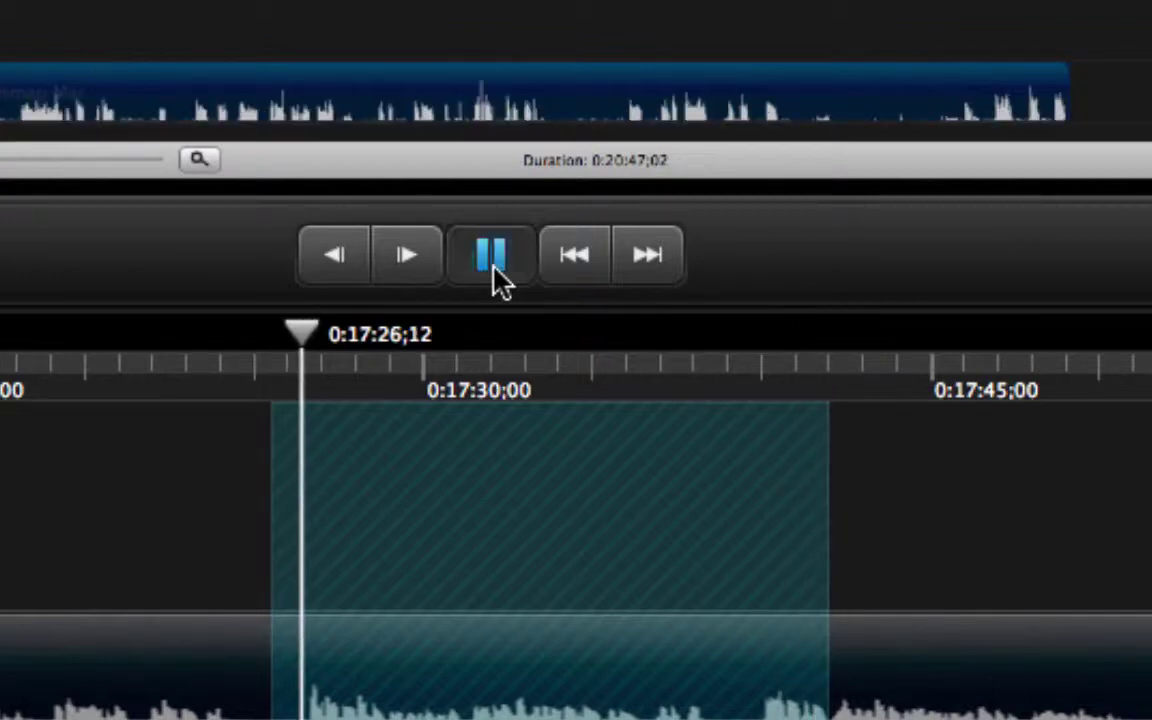
left_click(598, 390)
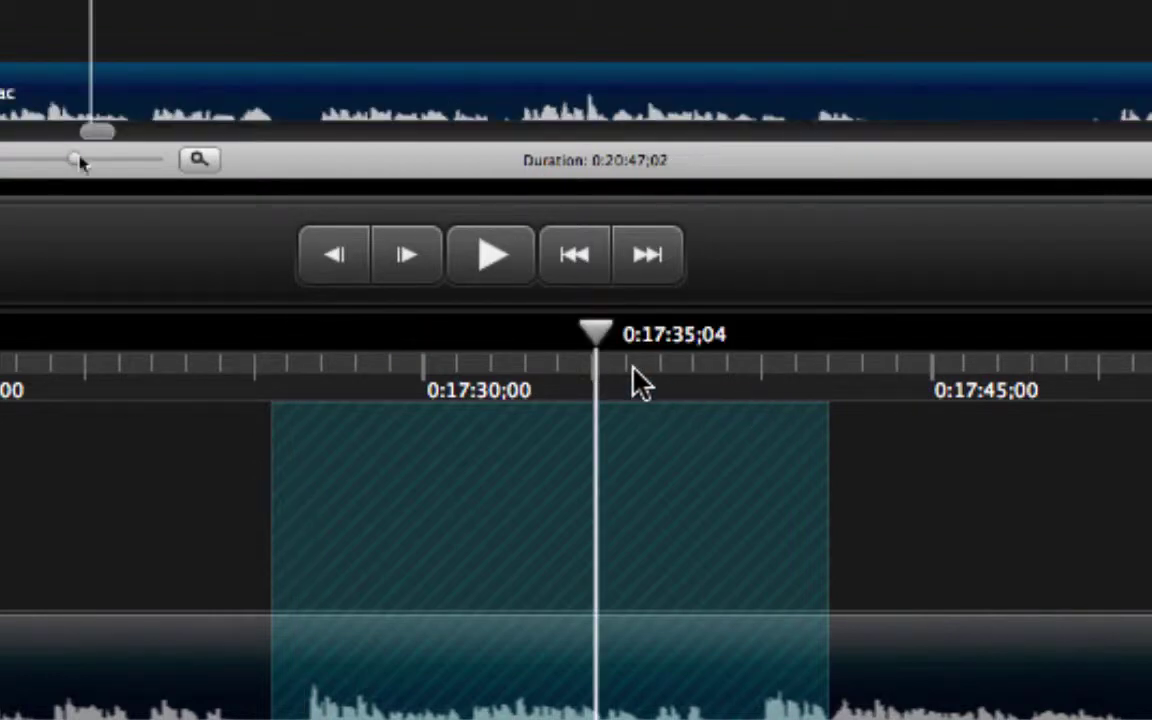
left_click(566, 342)
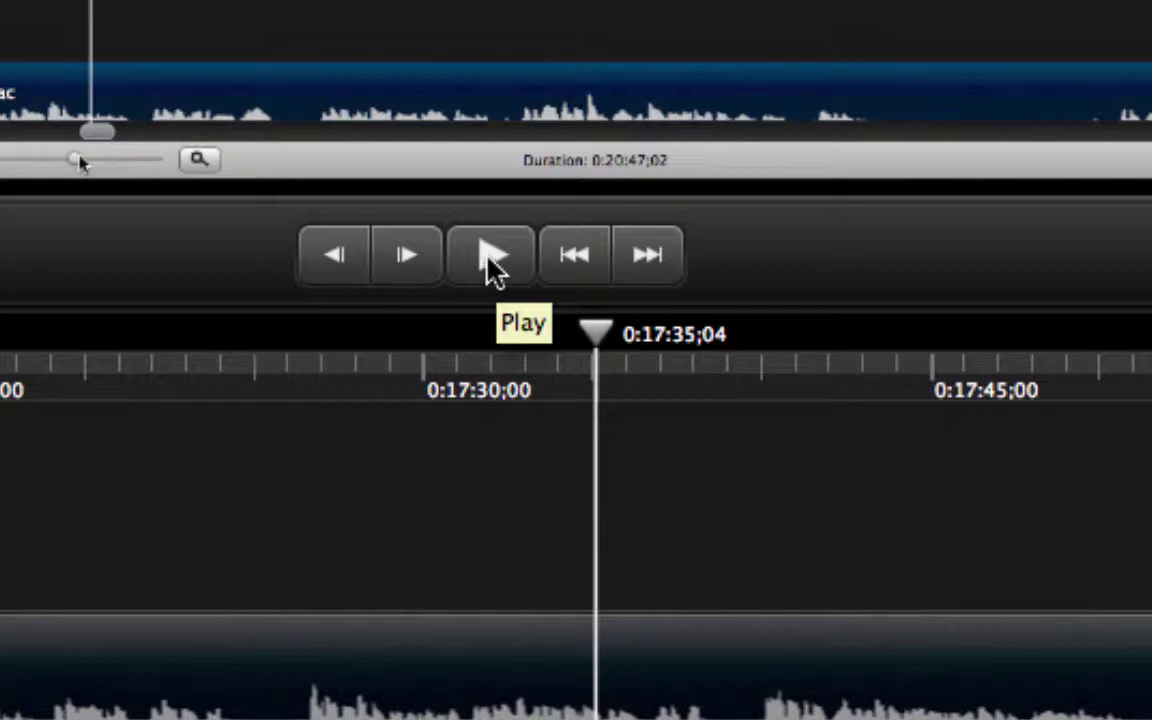
Move the playhead to 0:17:34;19, play the clip from there and pause it after 0:17:45
left_click_drag(600, 340, 580, 347)
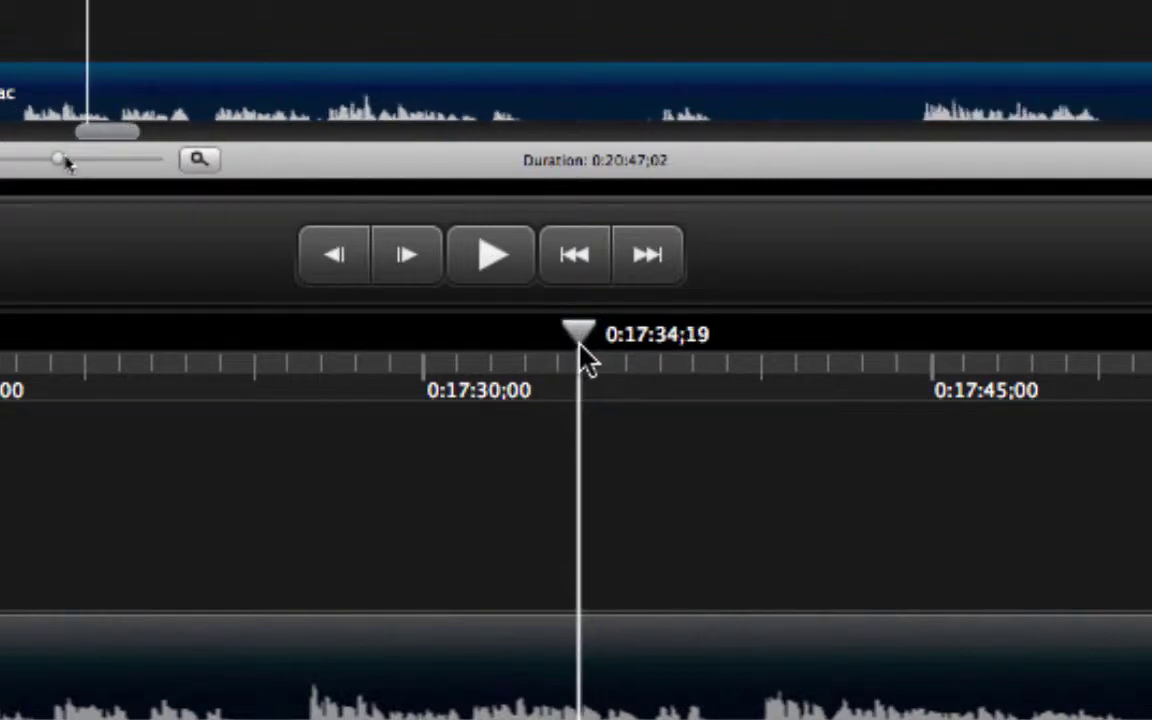
left_click(492, 258)
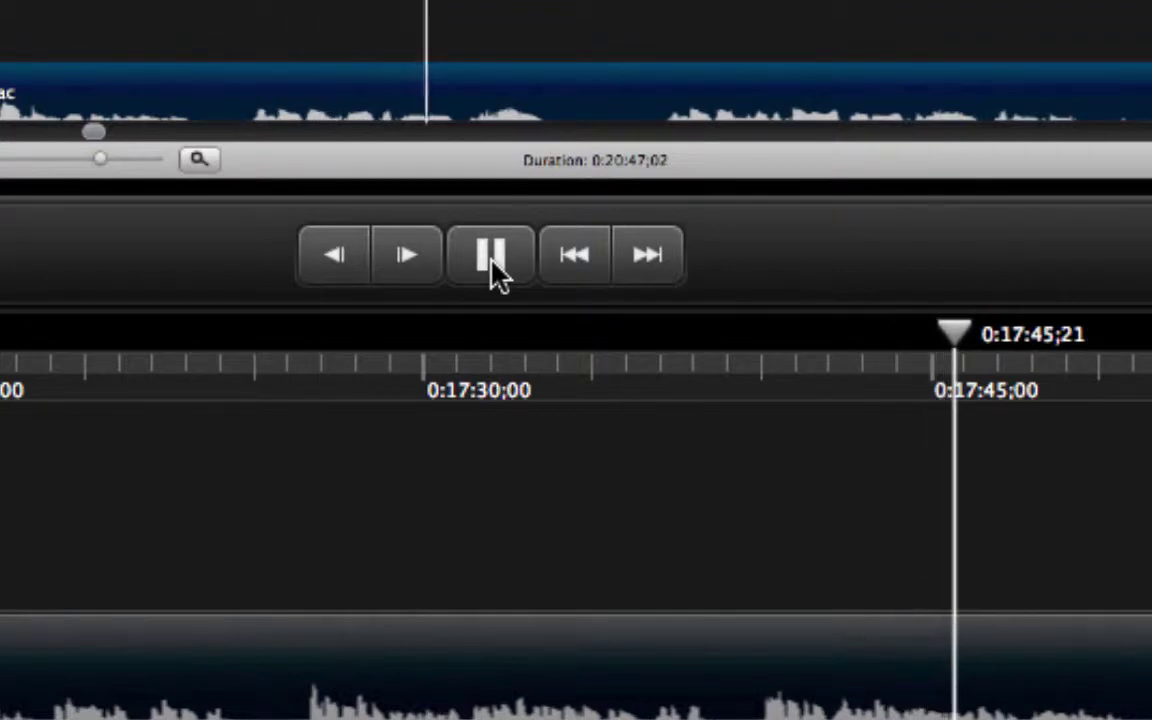
left_click(492, 256)
Scrub to the start of the speech waveform at 0:17:39;29 and play that passage until 0:17:42;00
left_click(643, 337)
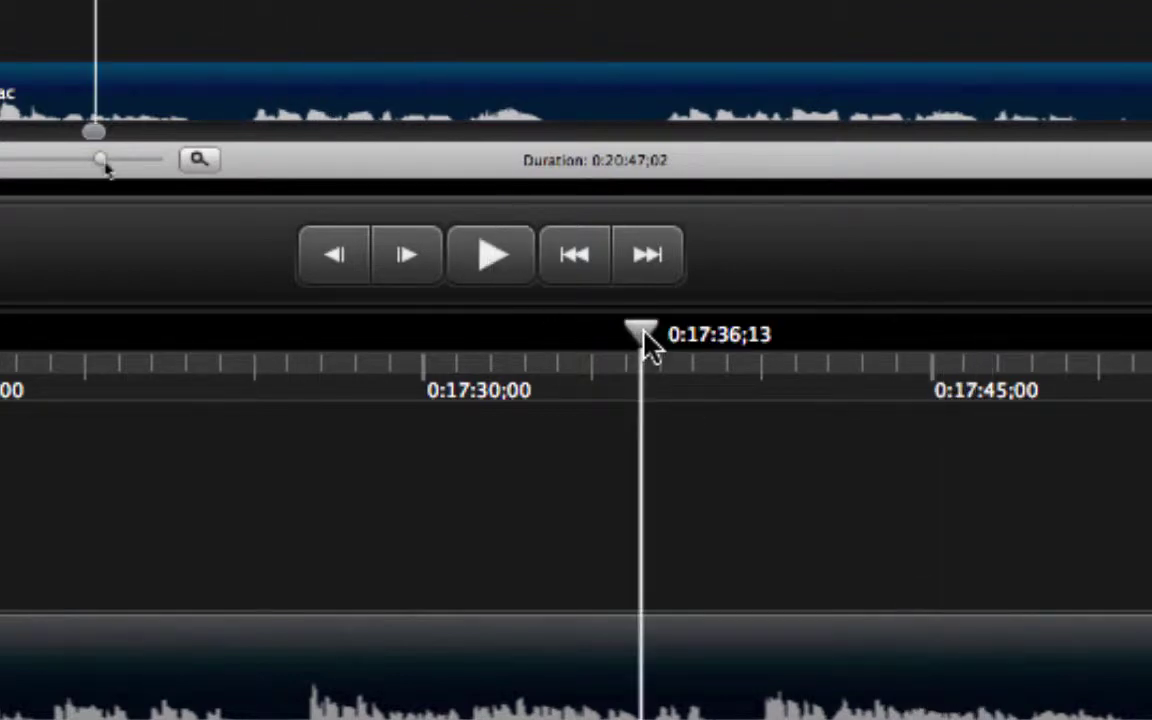
left_click_drag(645, 340, 759, 350)
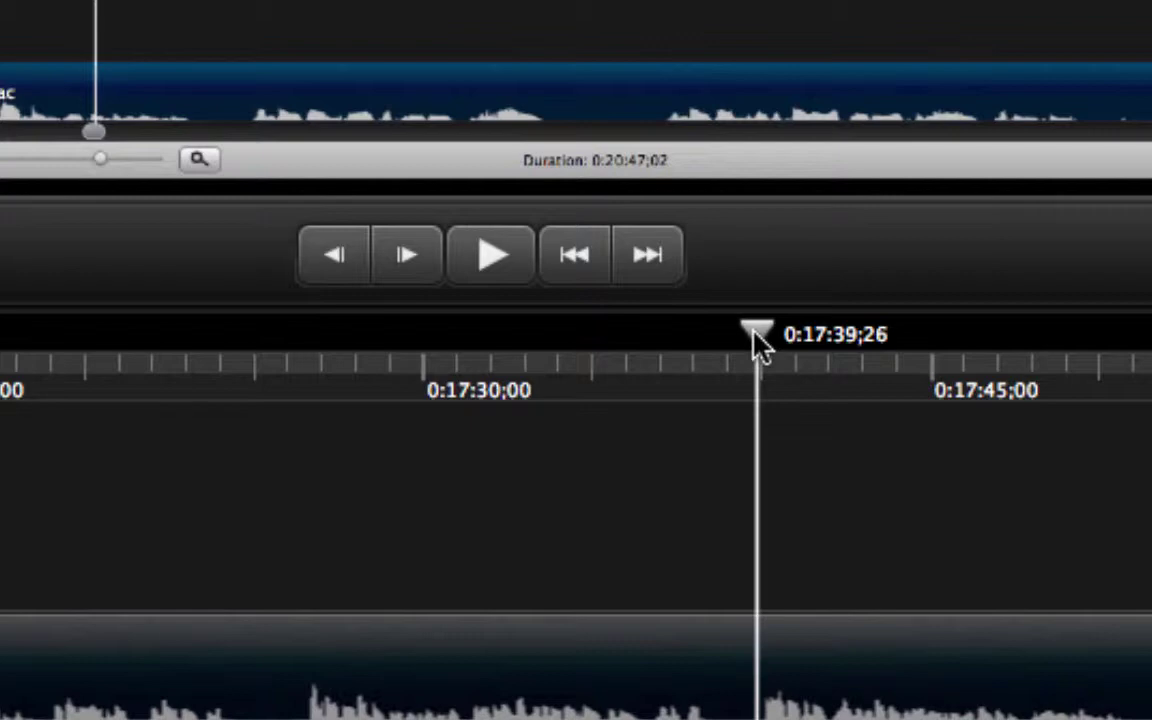
left_click(540, 380)
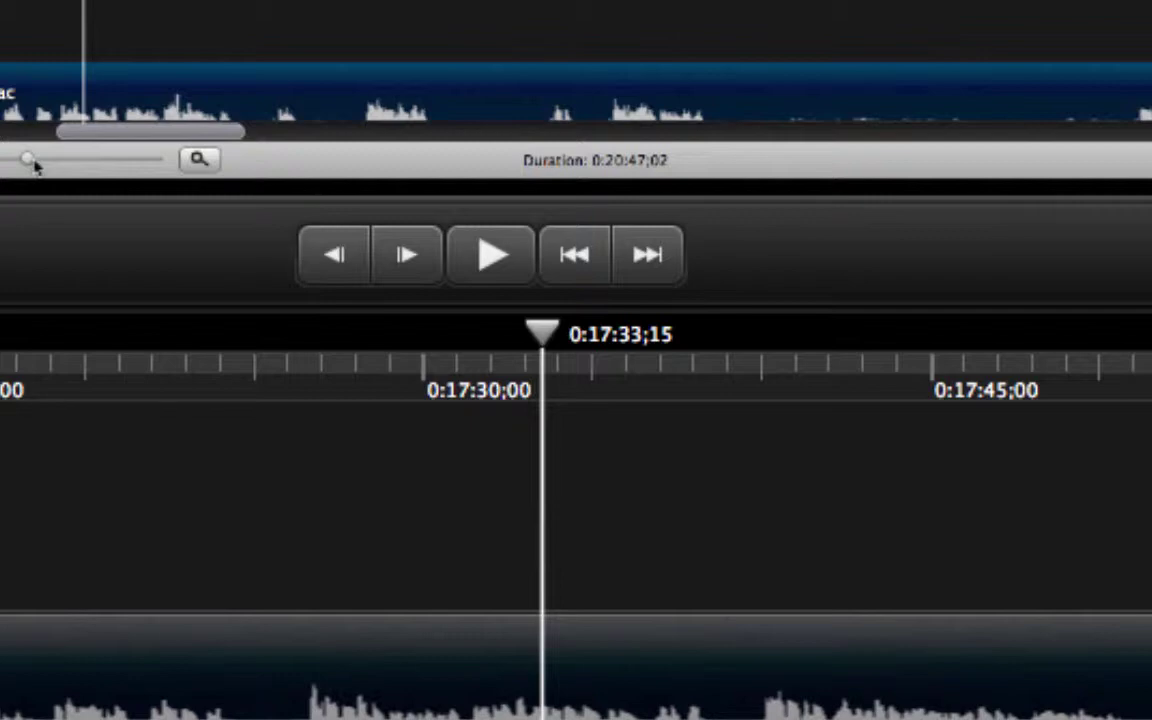
left_click(772, 392)
left_click(768, 358)
left_click_drag(763, 345, 760, 345)
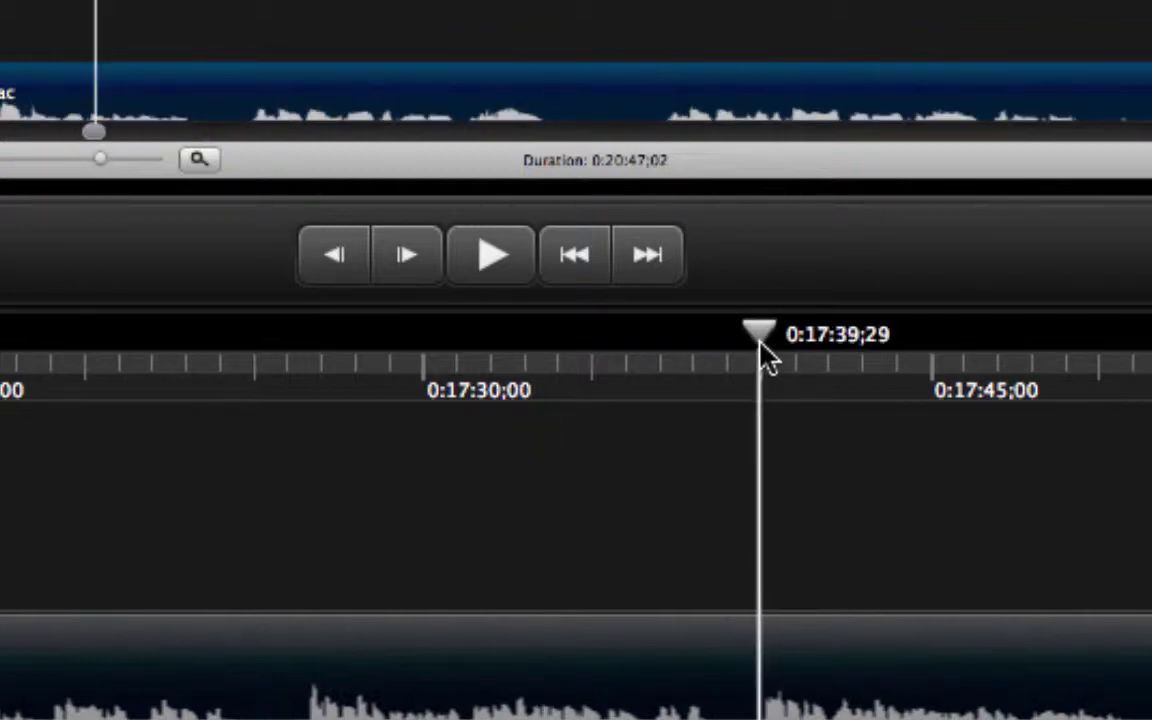
left_click(490, 262)
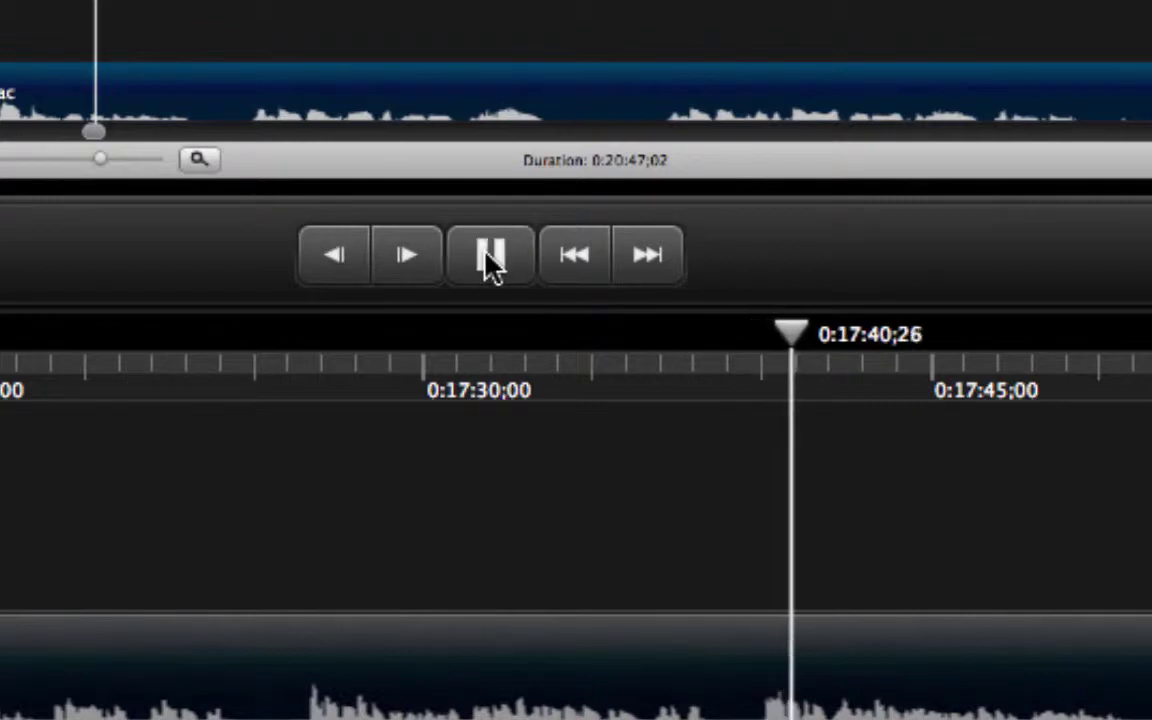
left_click(490, 260)
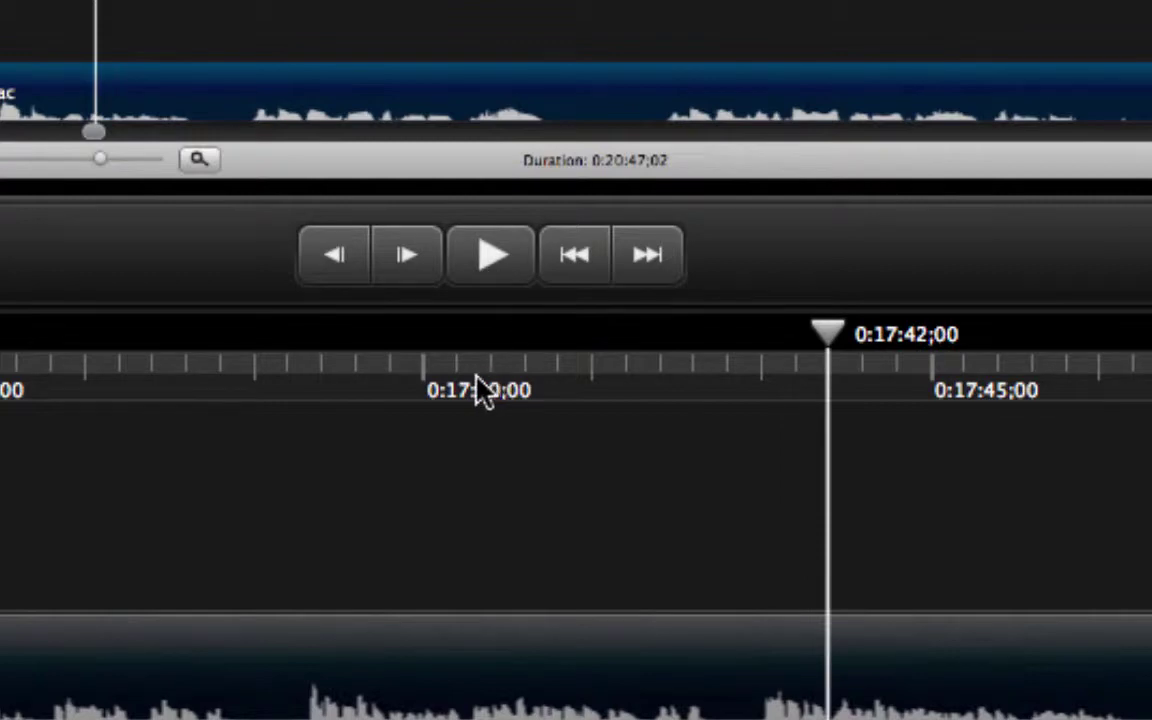
Play the clip from 0:17:31;18, pausing at 0:17:36;27, and resume playback until just past 0:17:42
left_click(477, 378)
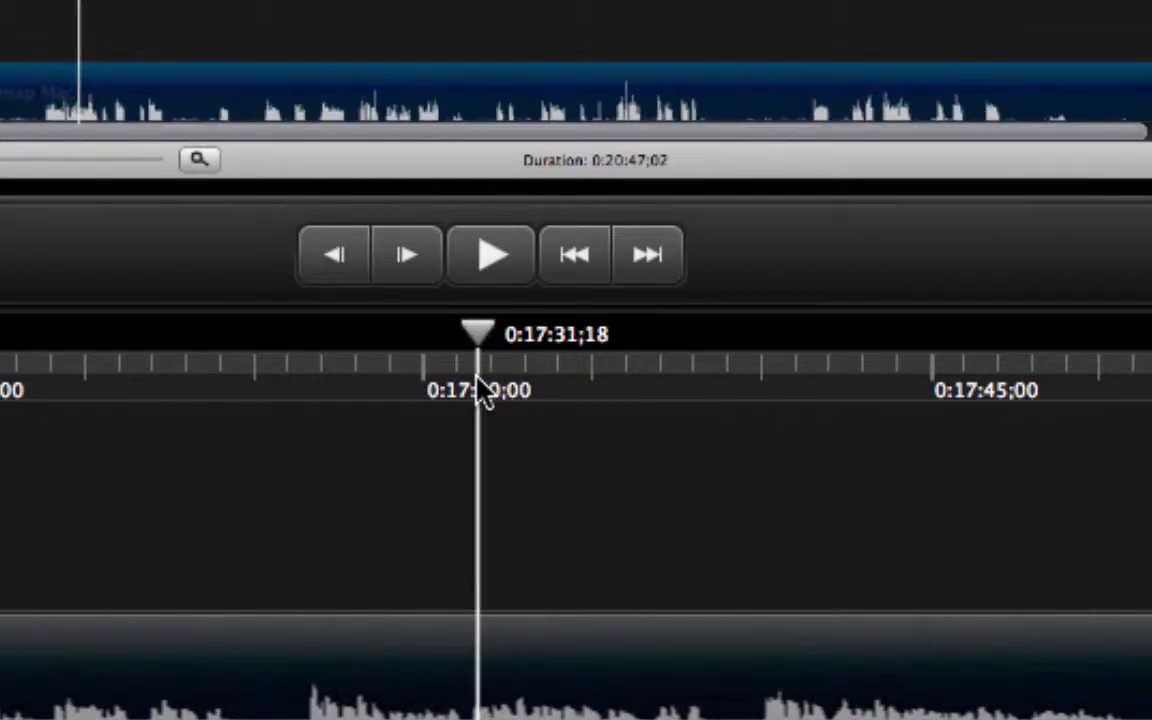
left_click(492, 258)
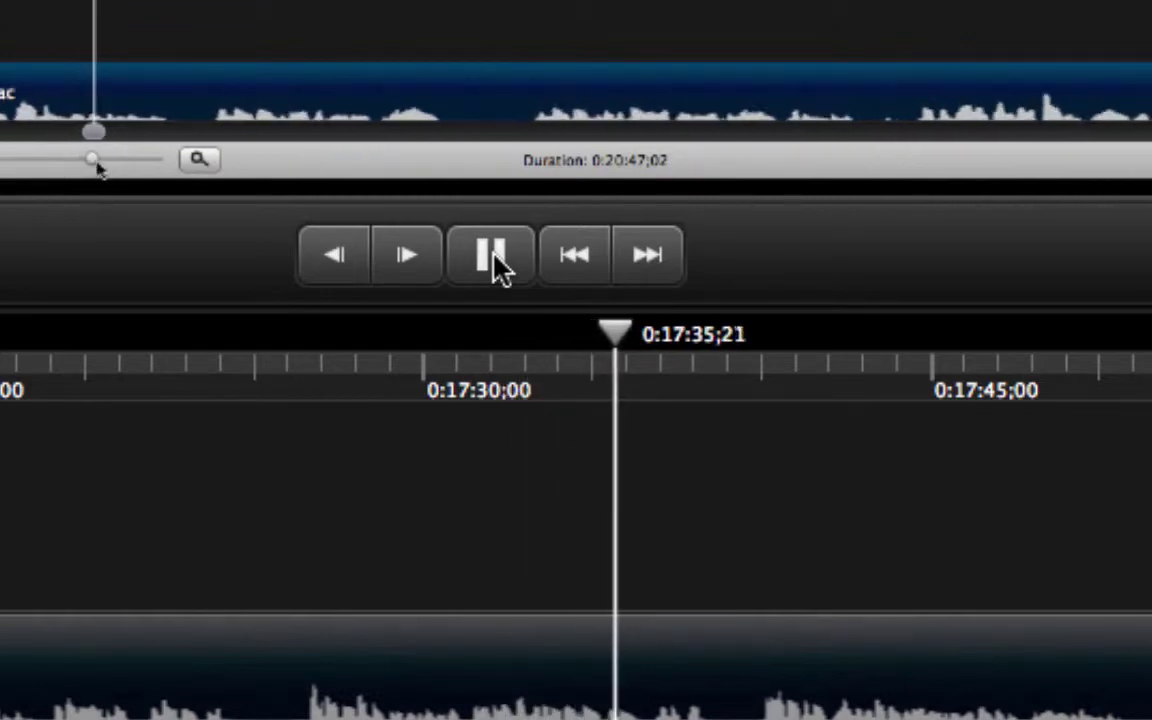
left_click(495, 258)
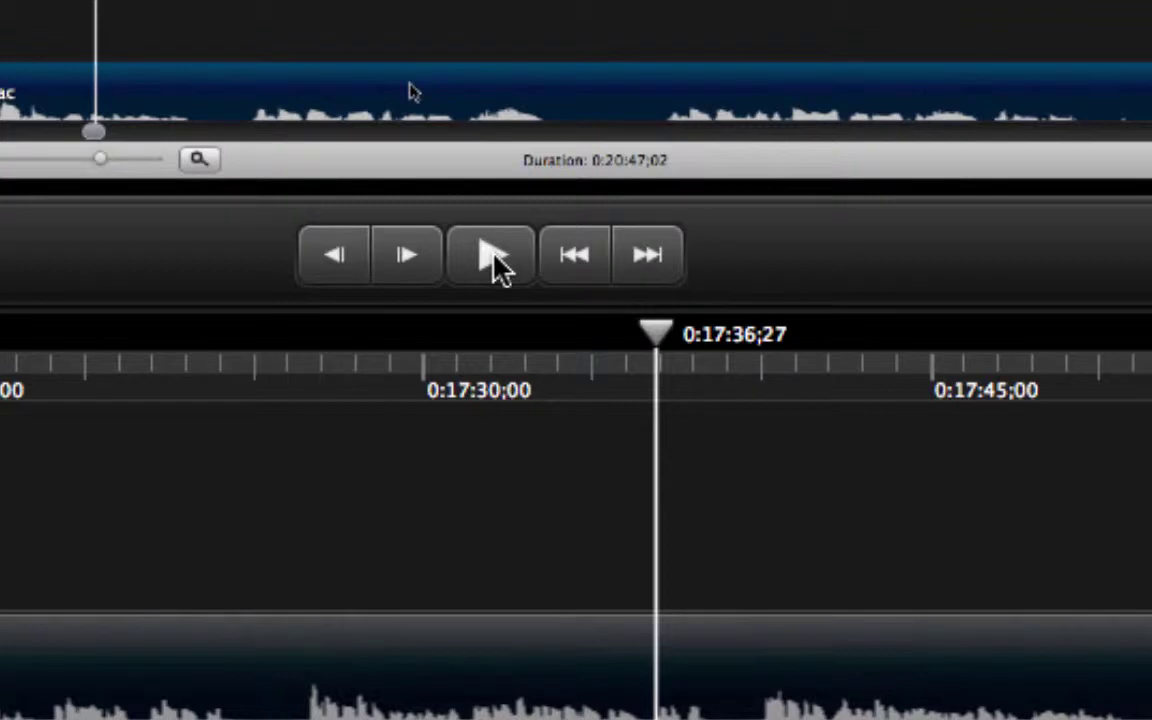
left_click(492, 258)
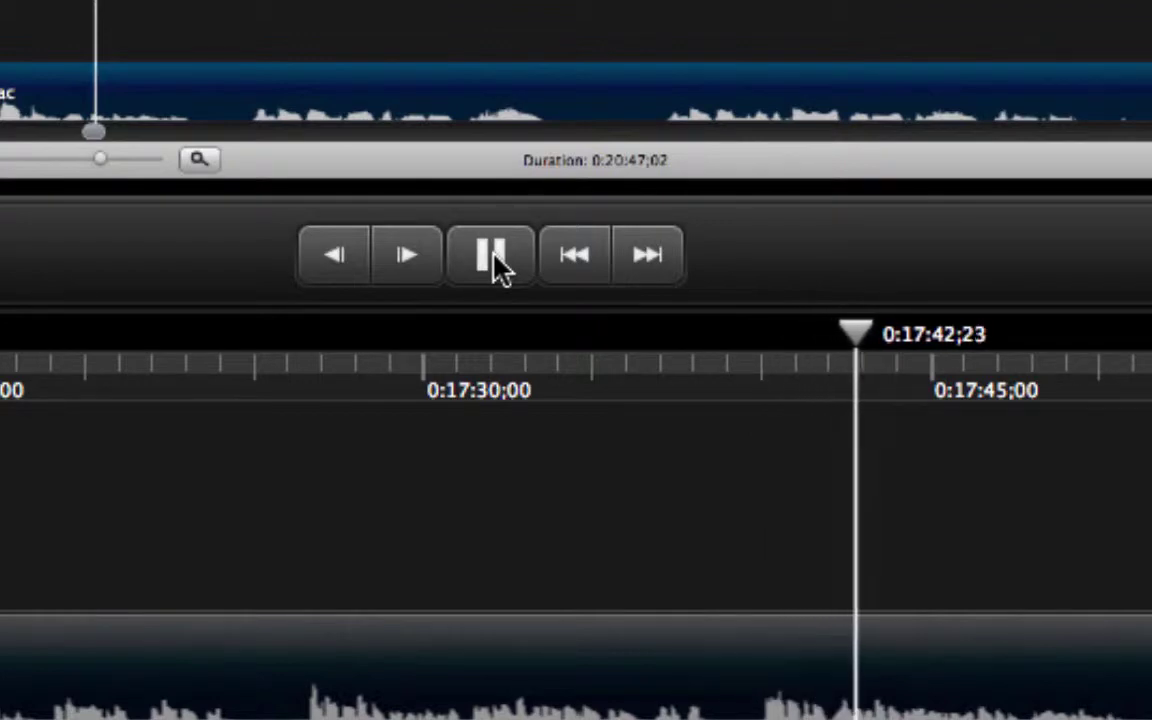
left_click(494, 259)
Place the playhead at about 0:17:42;04 and increase the track height to enlarge the clip's audio waveform
left_click_drag(884, 360, 832, 360)
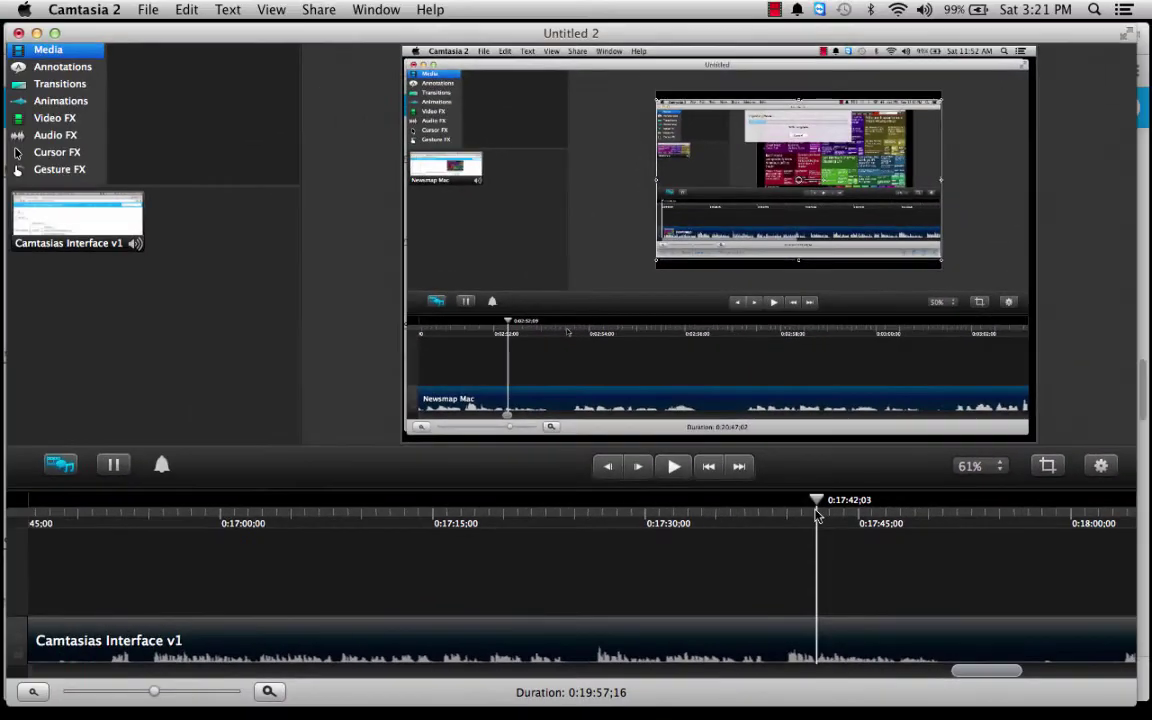
left_click_drag(817, 514, 819, 519)
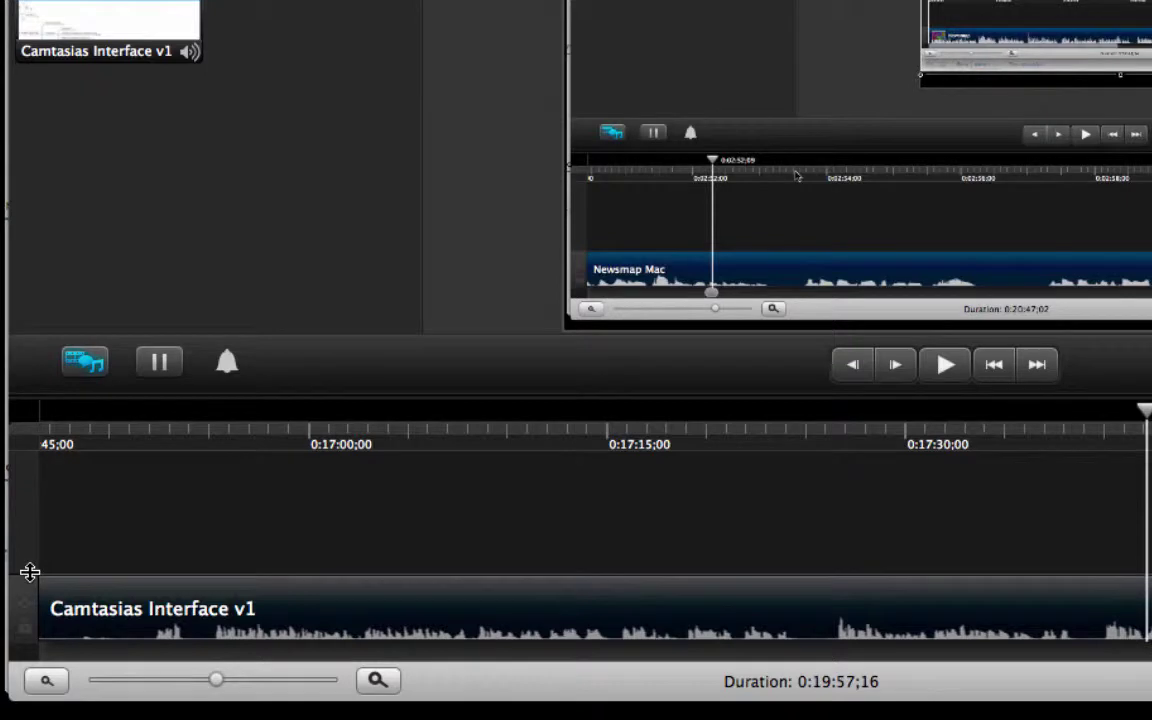
left_click_drag(30, 572, 46, 475)
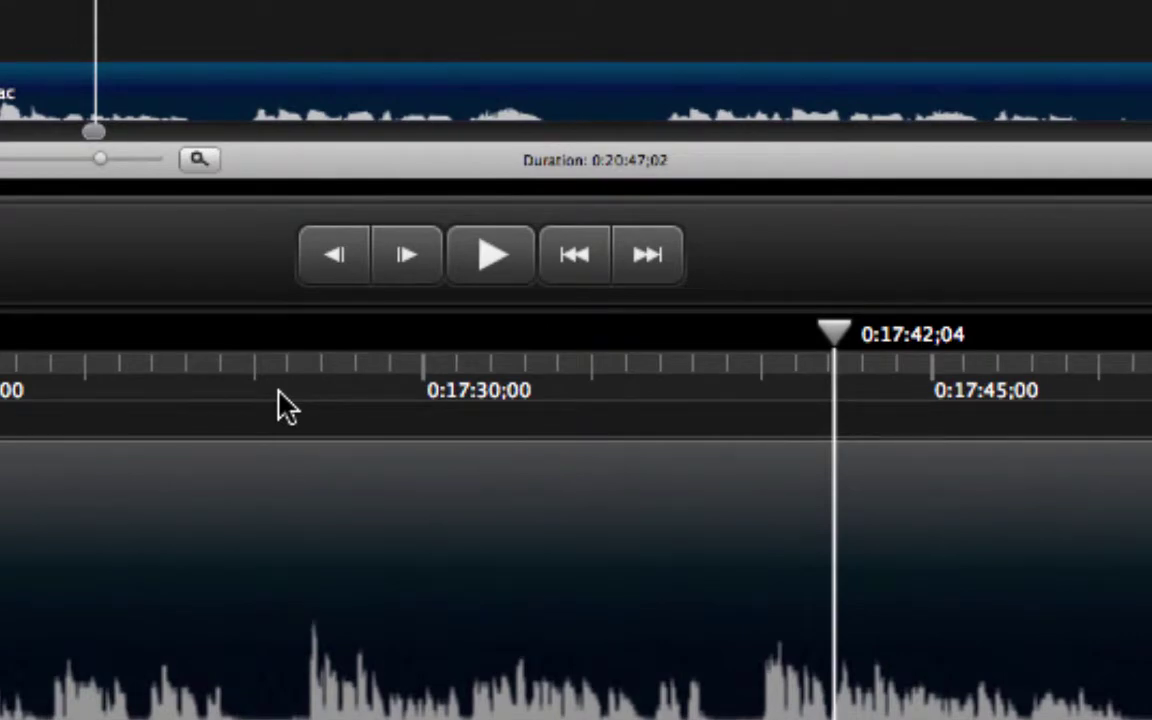
Place the playhead at 0:17:26;05, in the silence before the speech, and magnify the timeline around it
left_click(287, 381)
left_click_drag(290, 338, 299, 346)
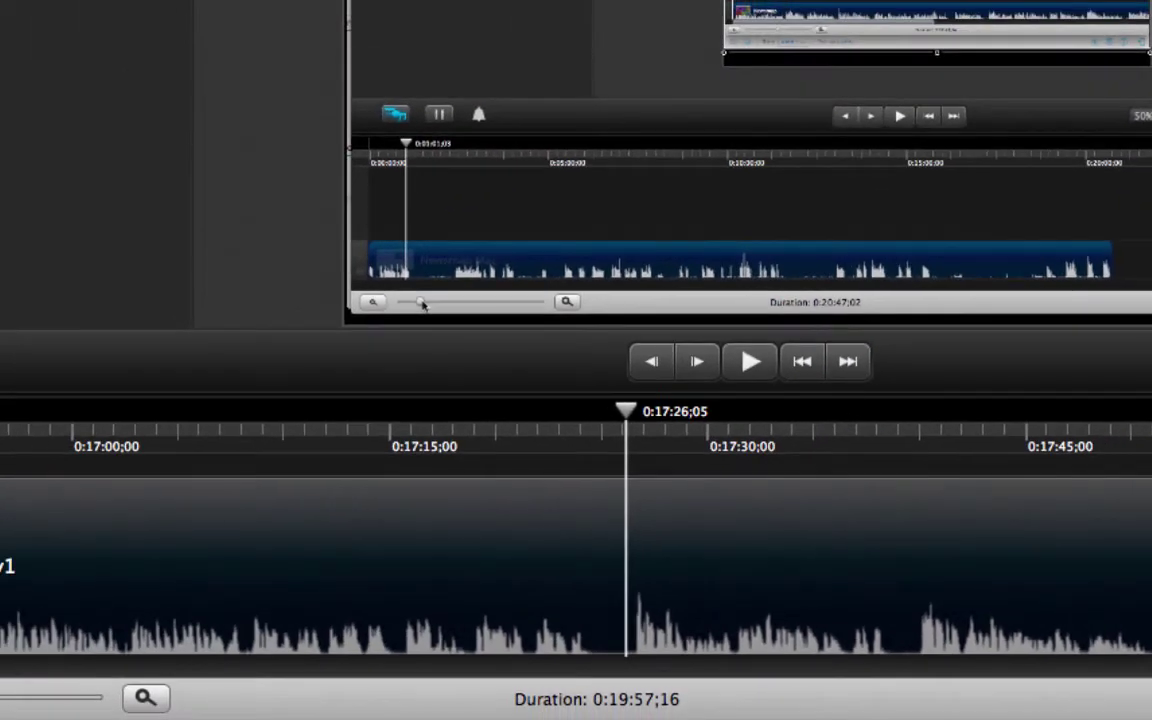
left_click_drag(2, 697, 22, 712)
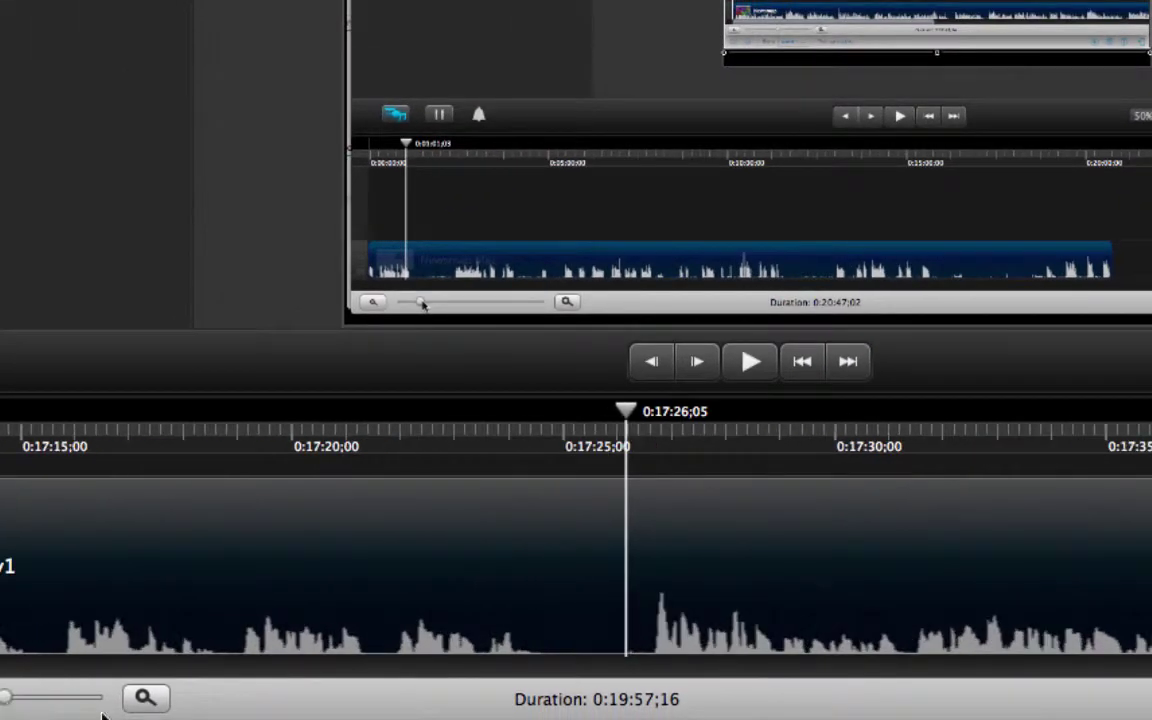
Play the clip from 0:17:26;05 until past 0:17:41;06 and pause it
scroll(576, 560, "right", 10)
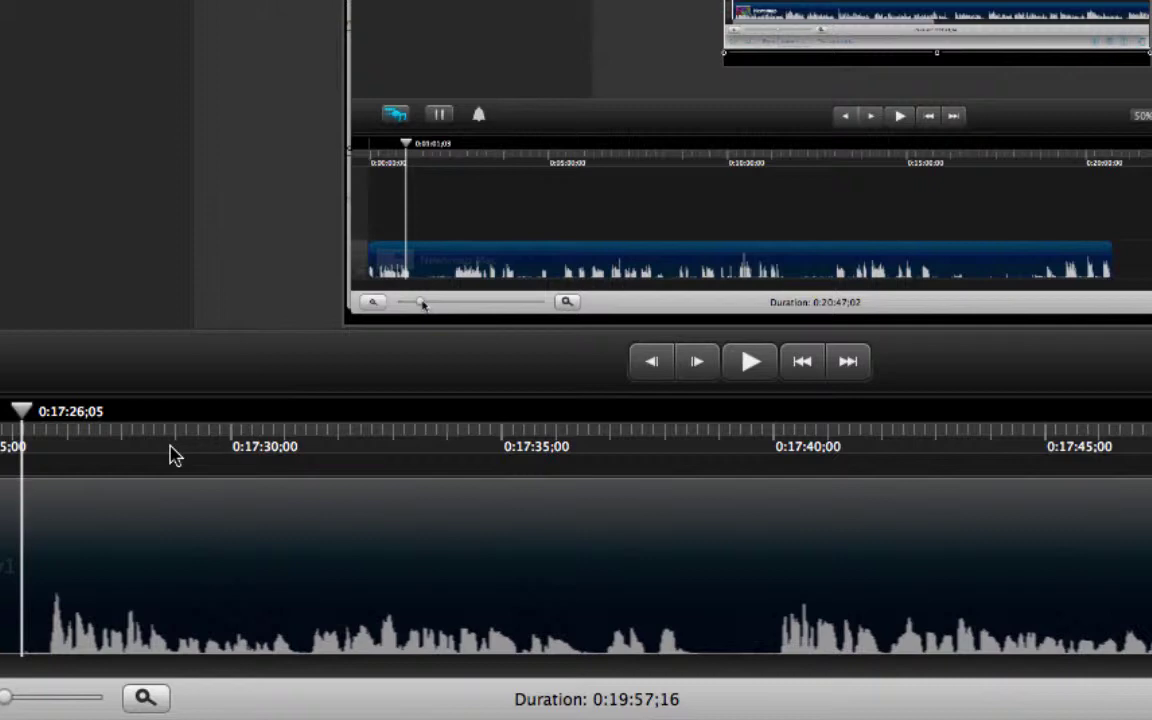
left_click(752, 368)
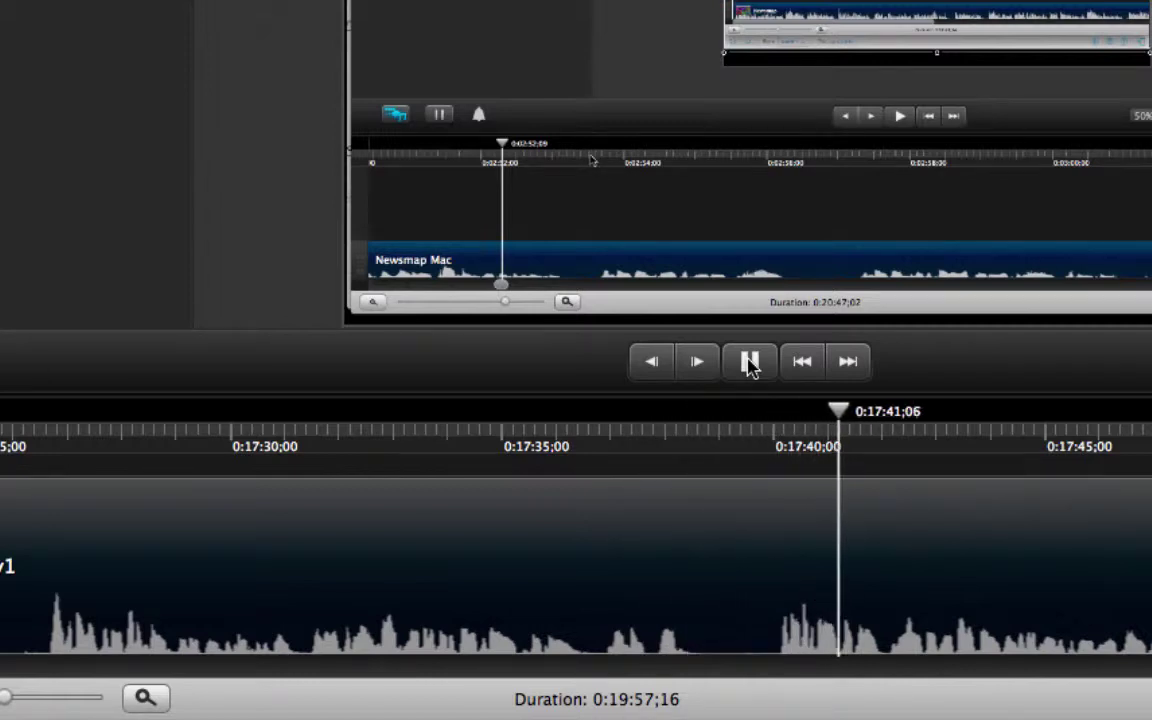
left_click(750, 362)
Select the timeline range from 0:17:36;18 to 0:17:42;02 and remove it with Delete Range, without closing the gap
mouse_move(584, 450)
left_mouse_down()
mouse_move(568, 452)
mouse_move(595, 452)
left_mouse_up()
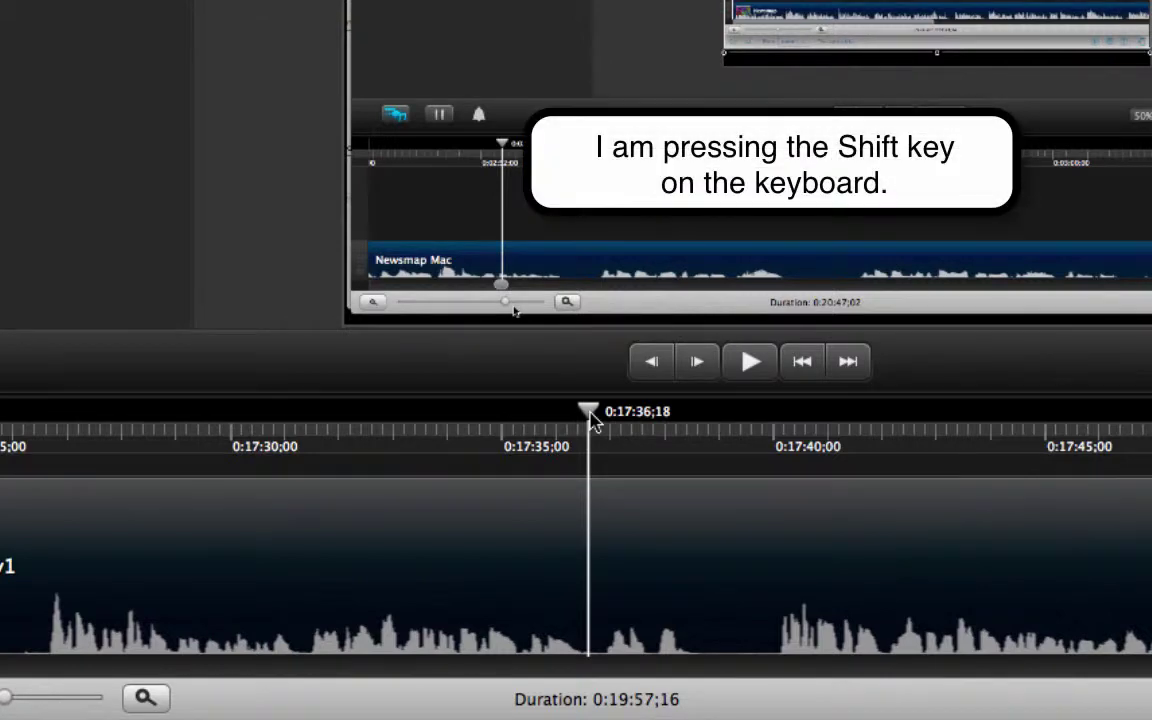
mouse_move(590, 420)
left_mouse_down()
mouse_move(714, 422)
mouse_move(883, 453)
left_mouse_up()
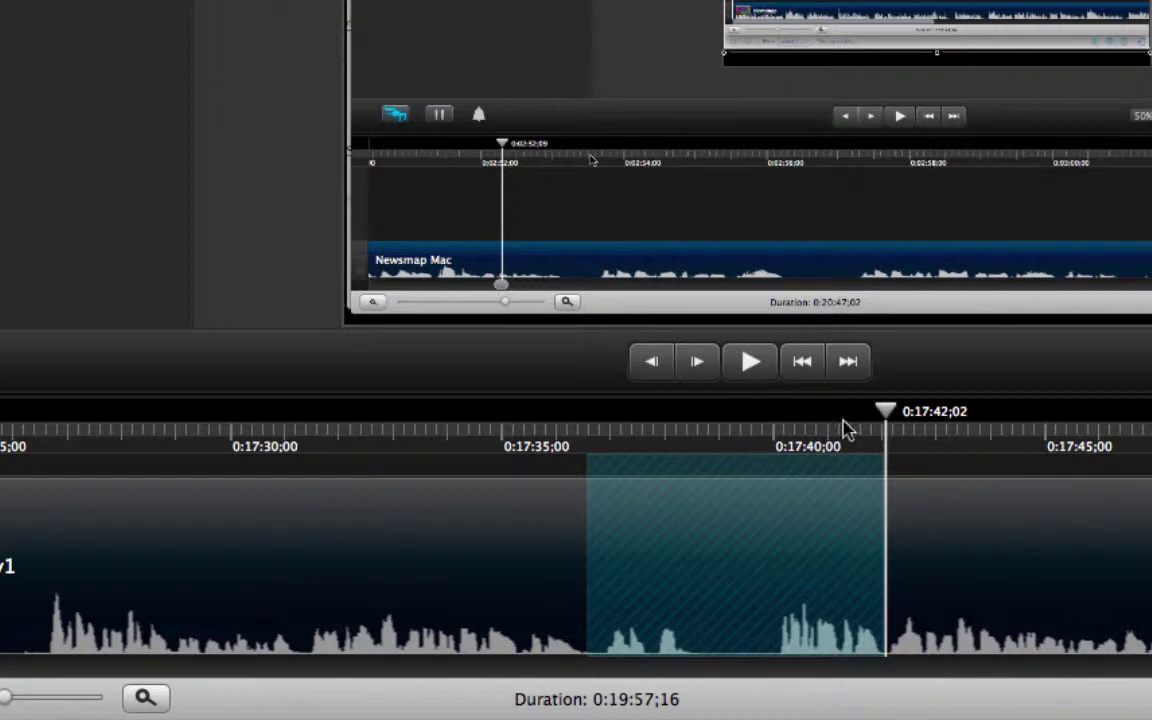
left_click(752, 365)
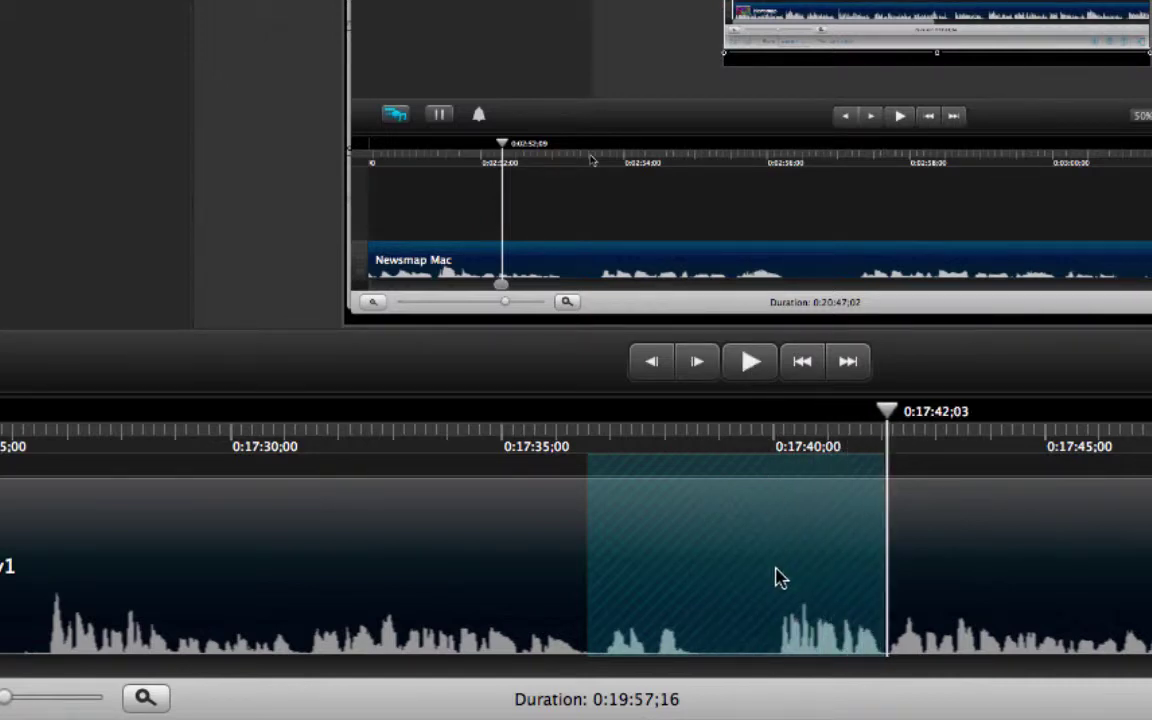
right_click(707, 531)
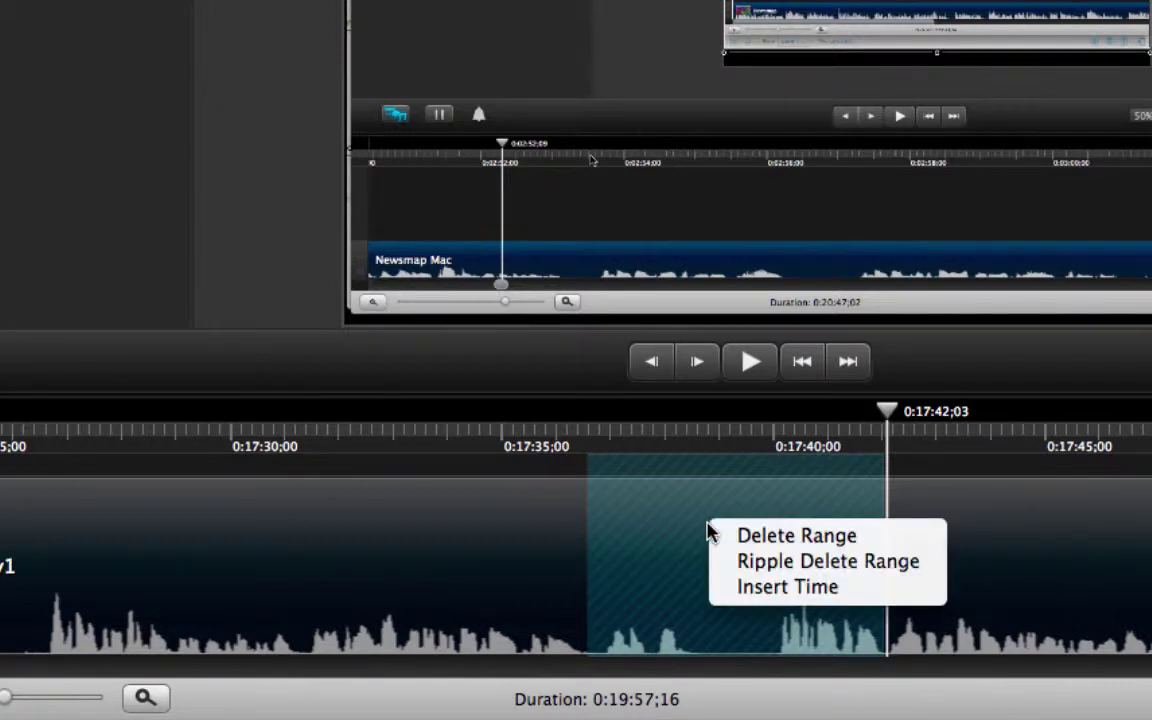
left_click(900, 545)
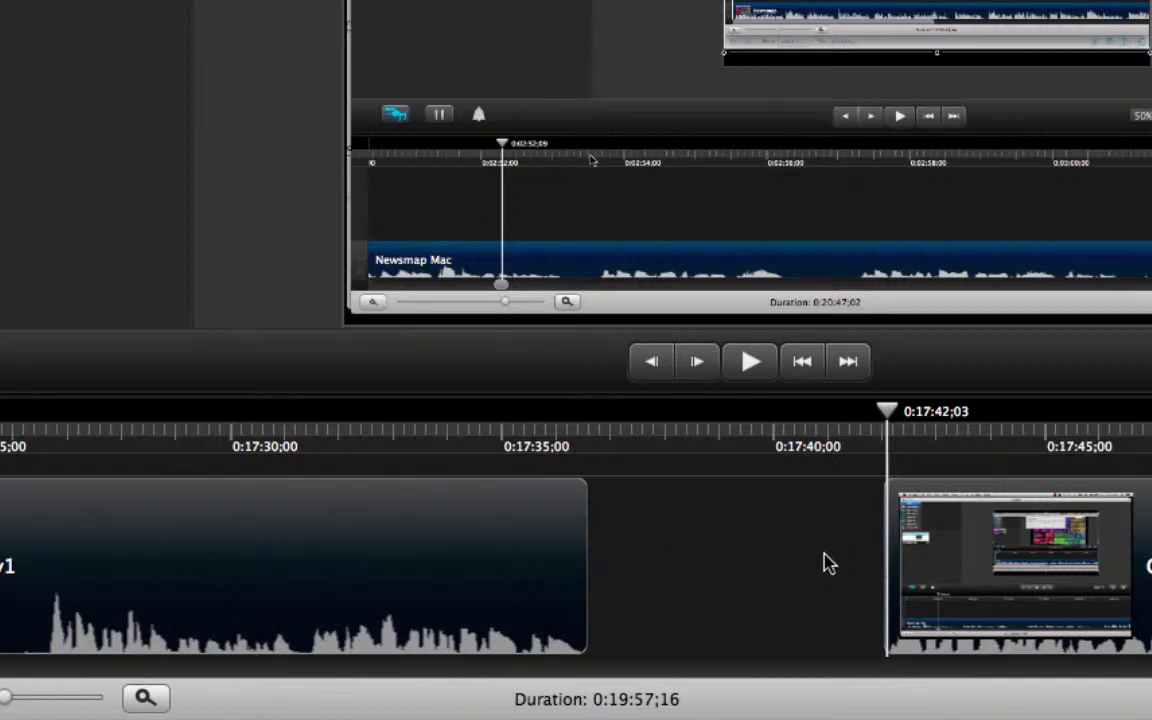
Scrub the playhead through the empty gap between the two clips up to 0:17:39;29
left_click(729, 435)
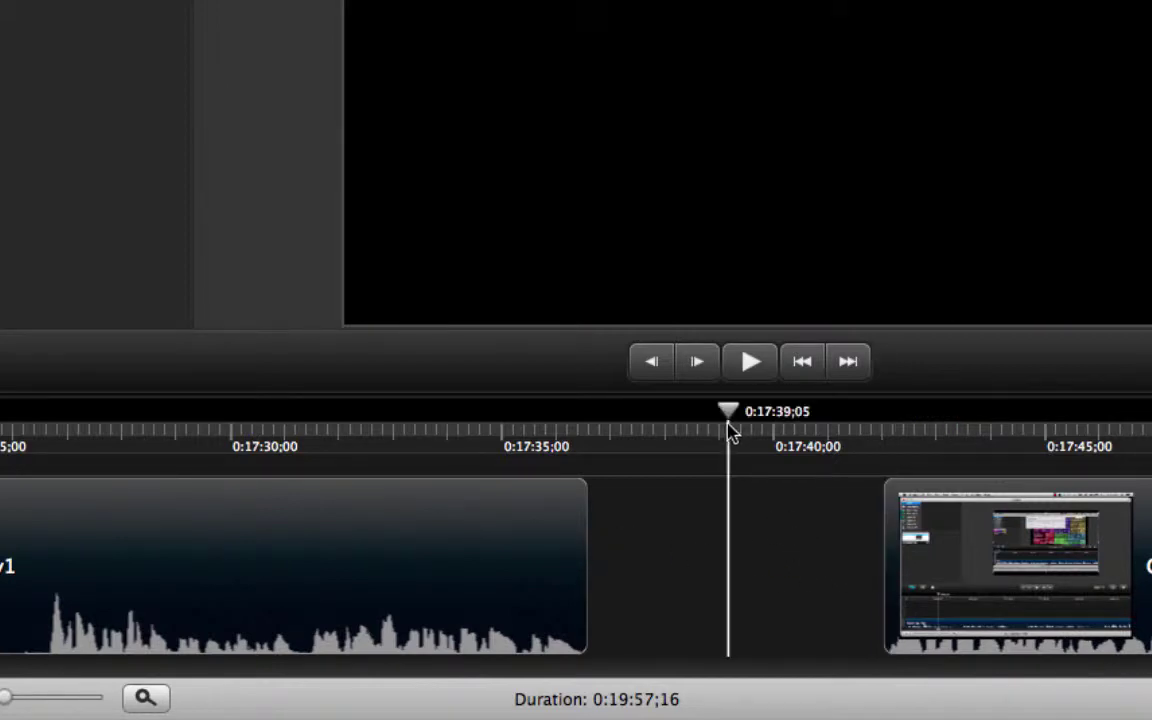
left_click(616, 437)
left_click_drag(616, 437, 769, 445)
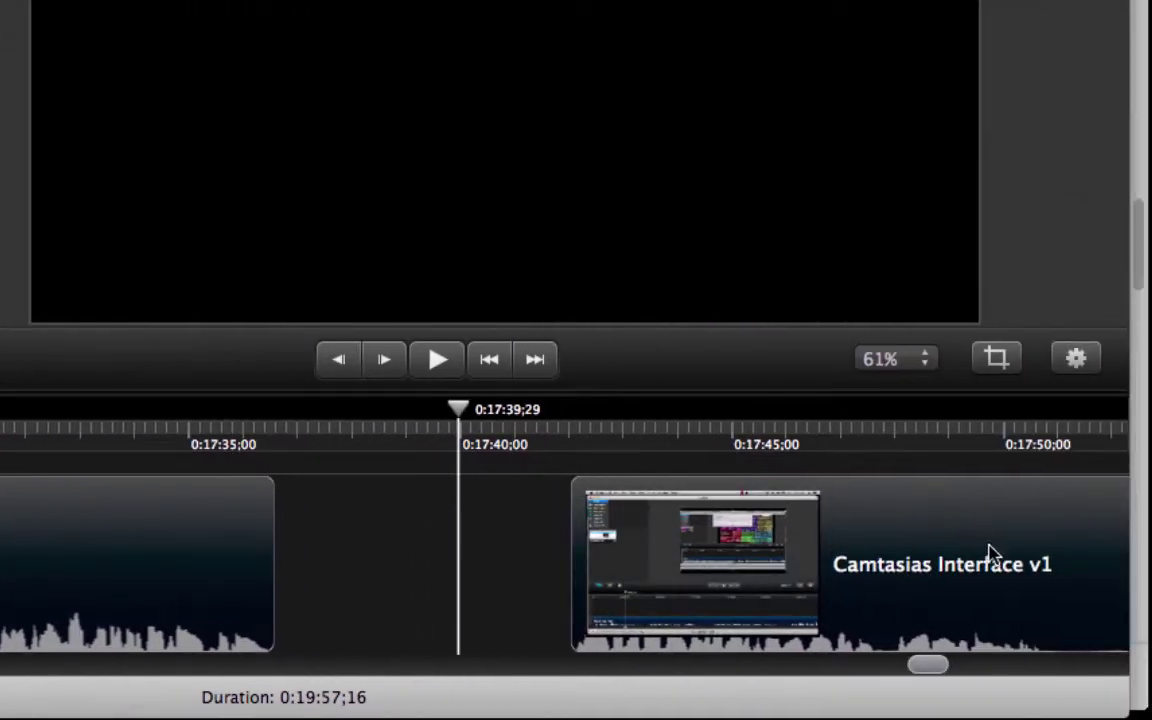
Slide the second clip back against the first to close the gap, and play across the join from 0:17:35;04
left_click_drag(997, 540, 694, 553)
left_click(193, 437)
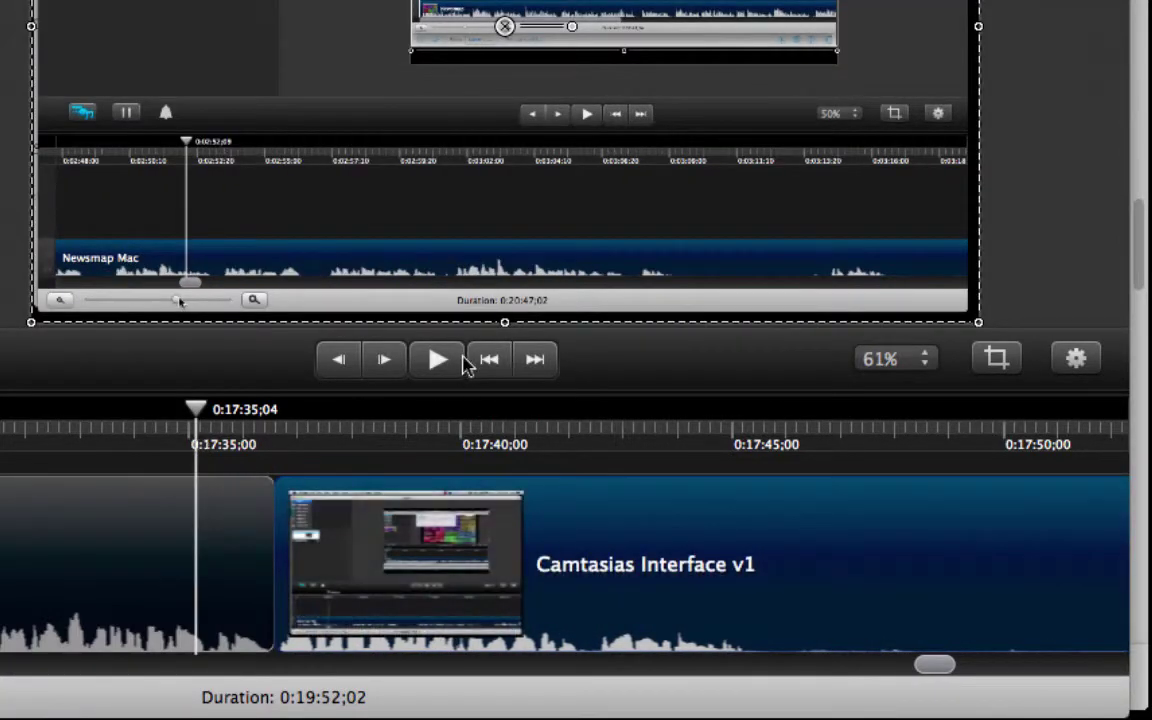
left_click(437, 364)
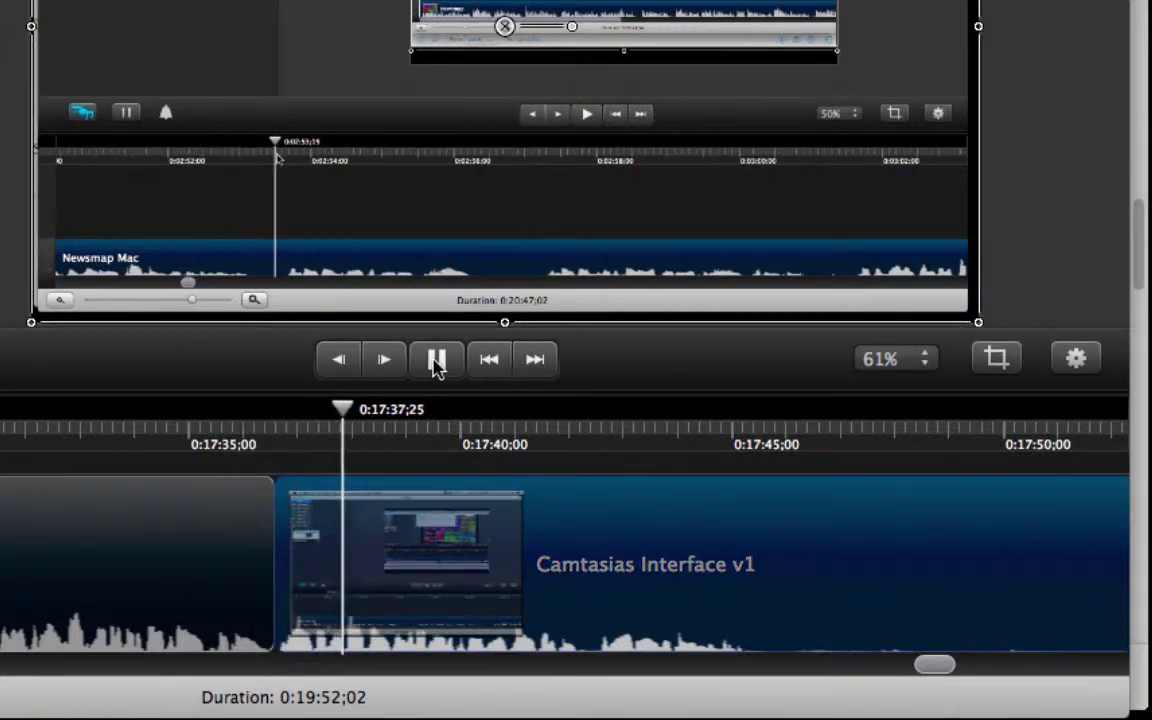
left_click(414, 373)
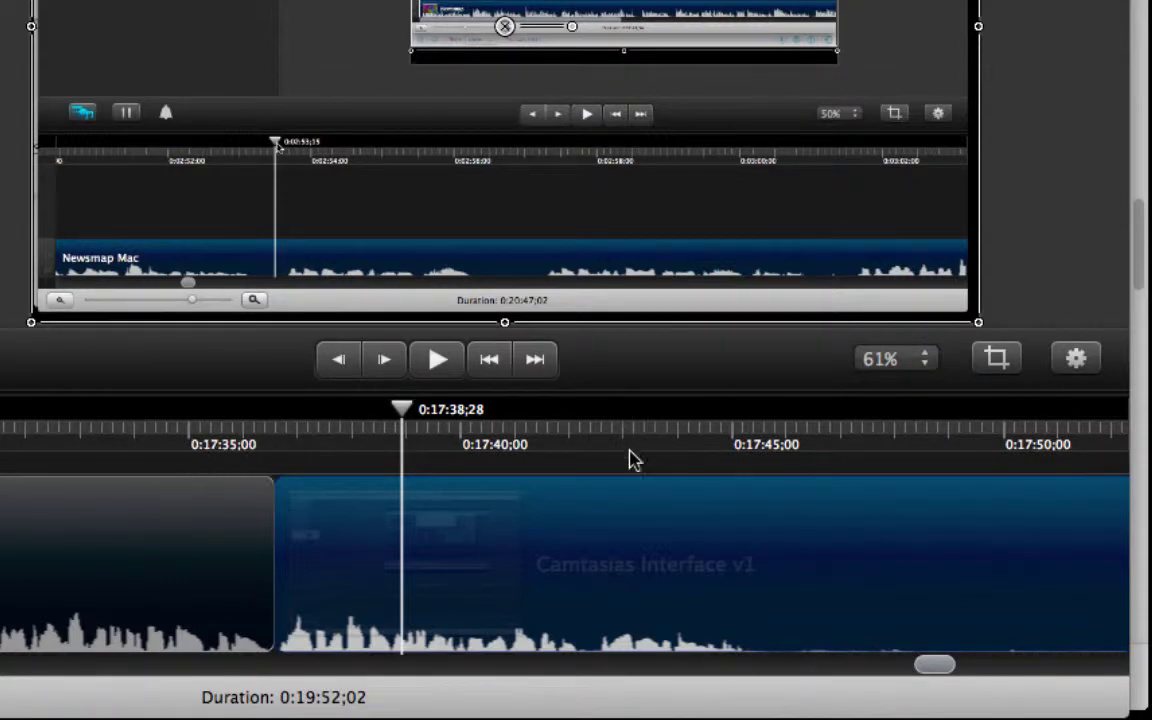
Undo the clip move and the range deletion
left_click(0, 0)
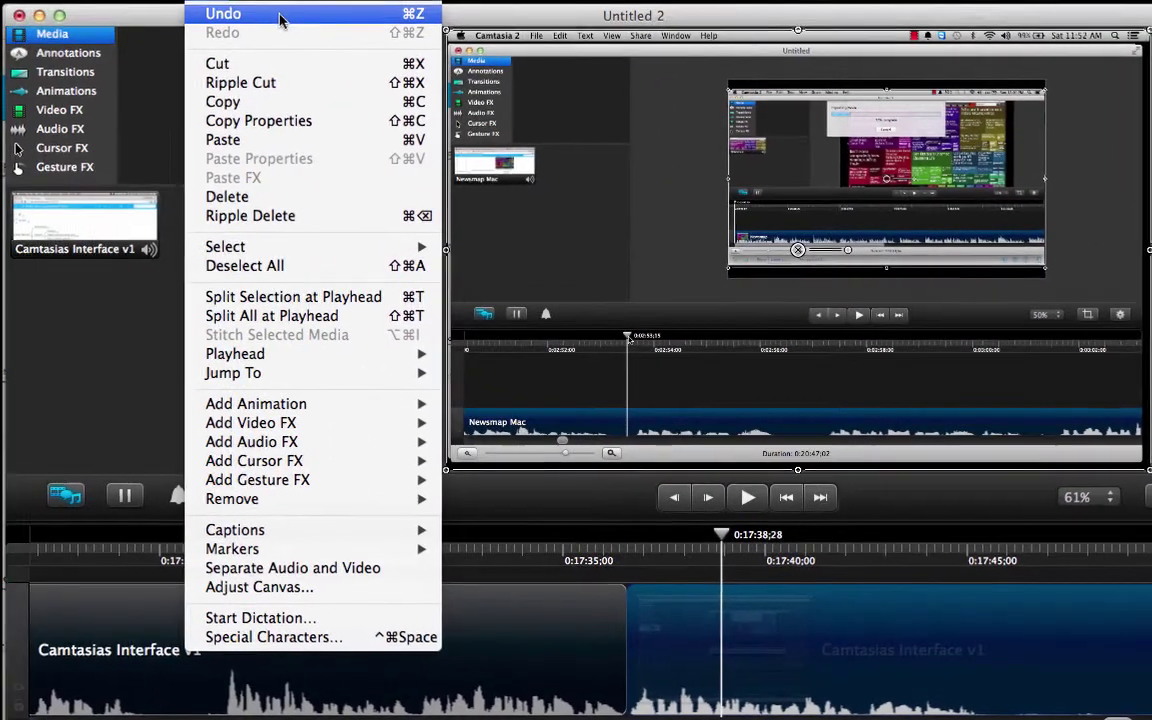
left_click(284, 19)
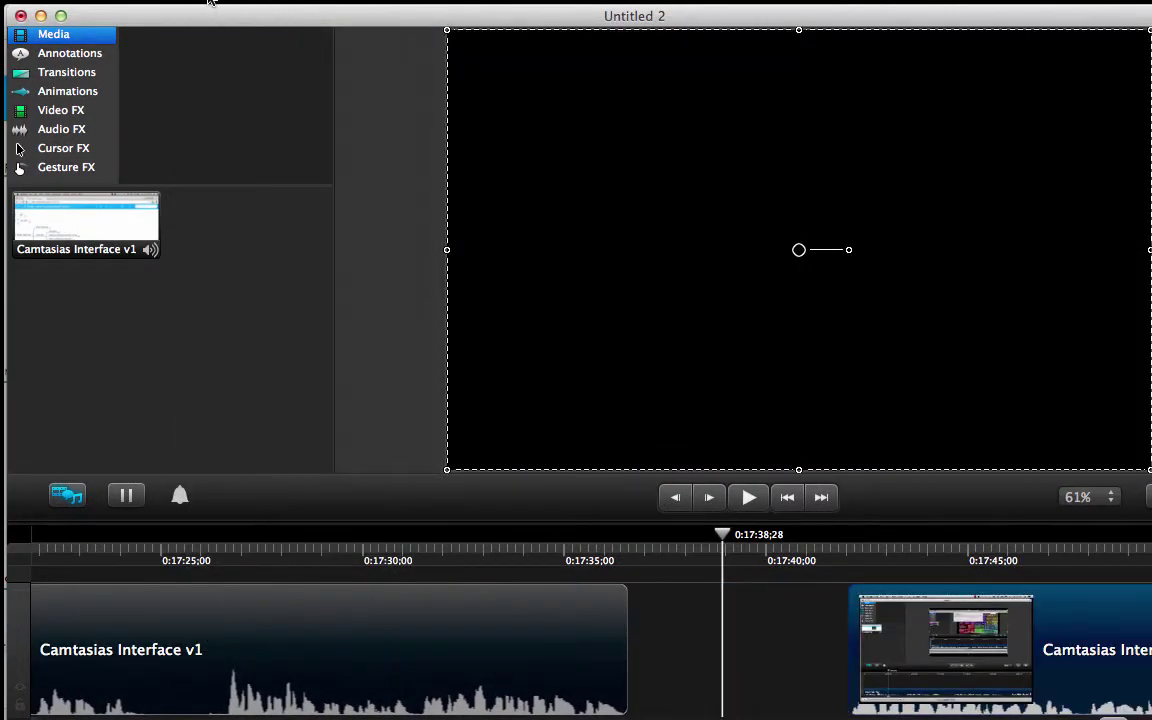
left_click(210, 2)
left_click(222, 11)
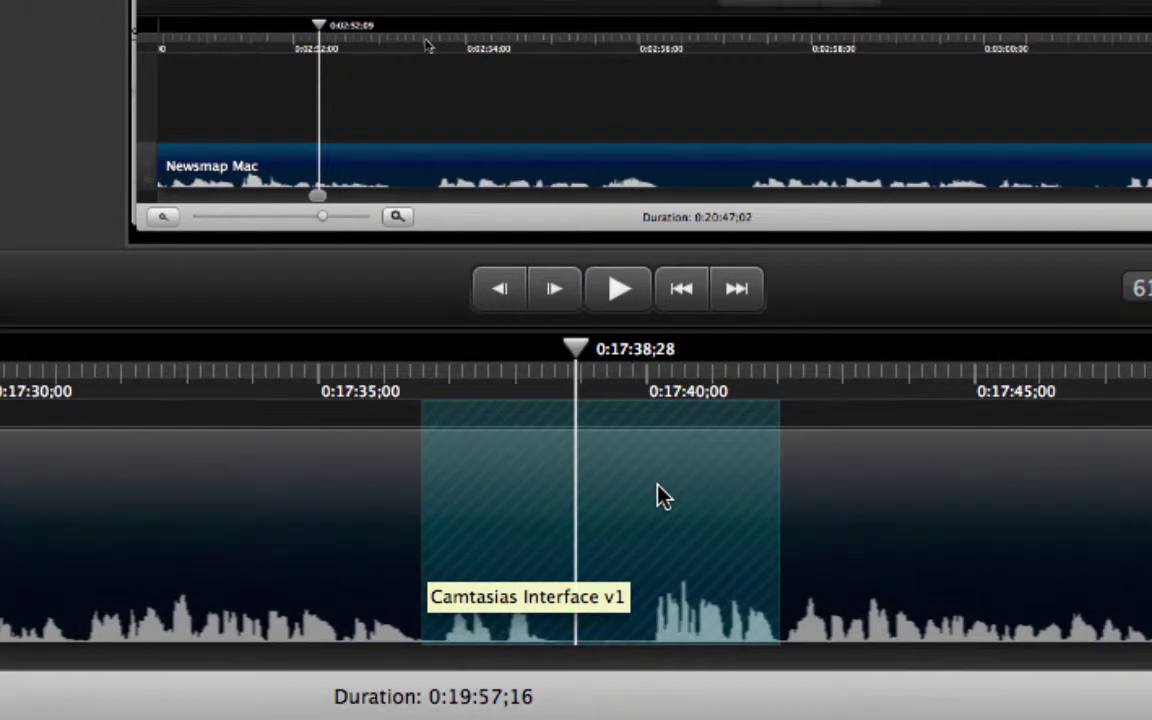
Remove the selected range with Ripple Delete Range and preview the join by playing from 0:17:34;10 and scrubbing to 0:17:40;09
right_click(662, 497)
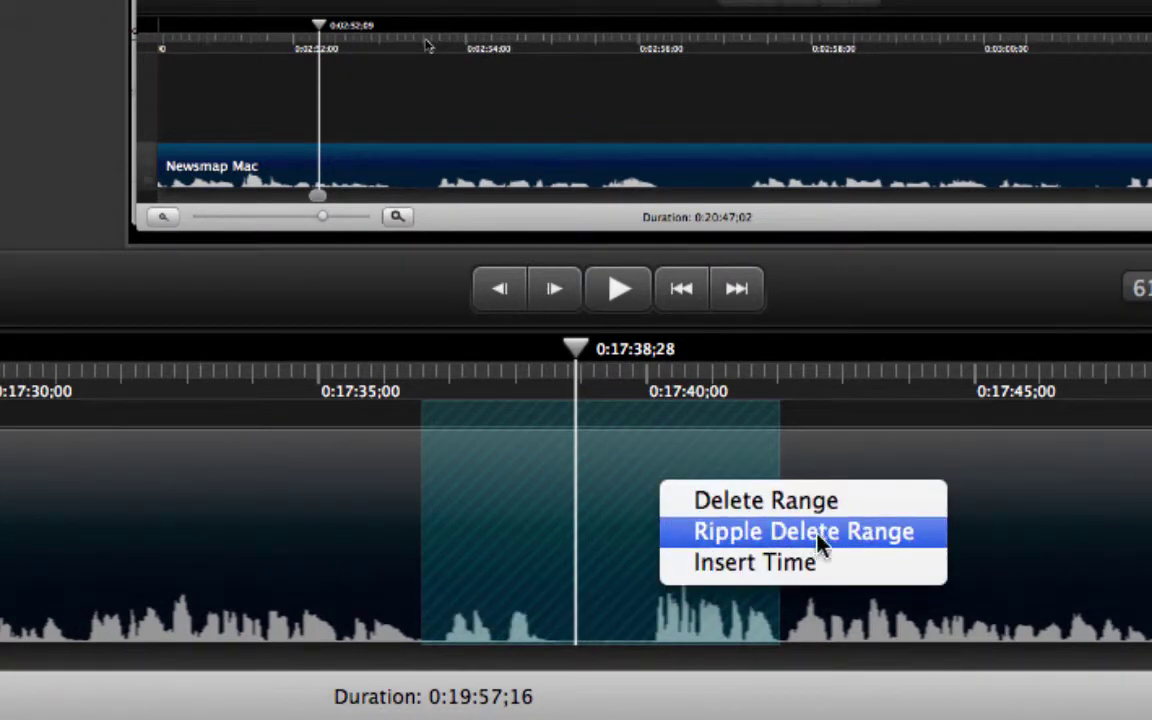
left_click(910, 545)
left_click_drag(423, 352, 377, 350)
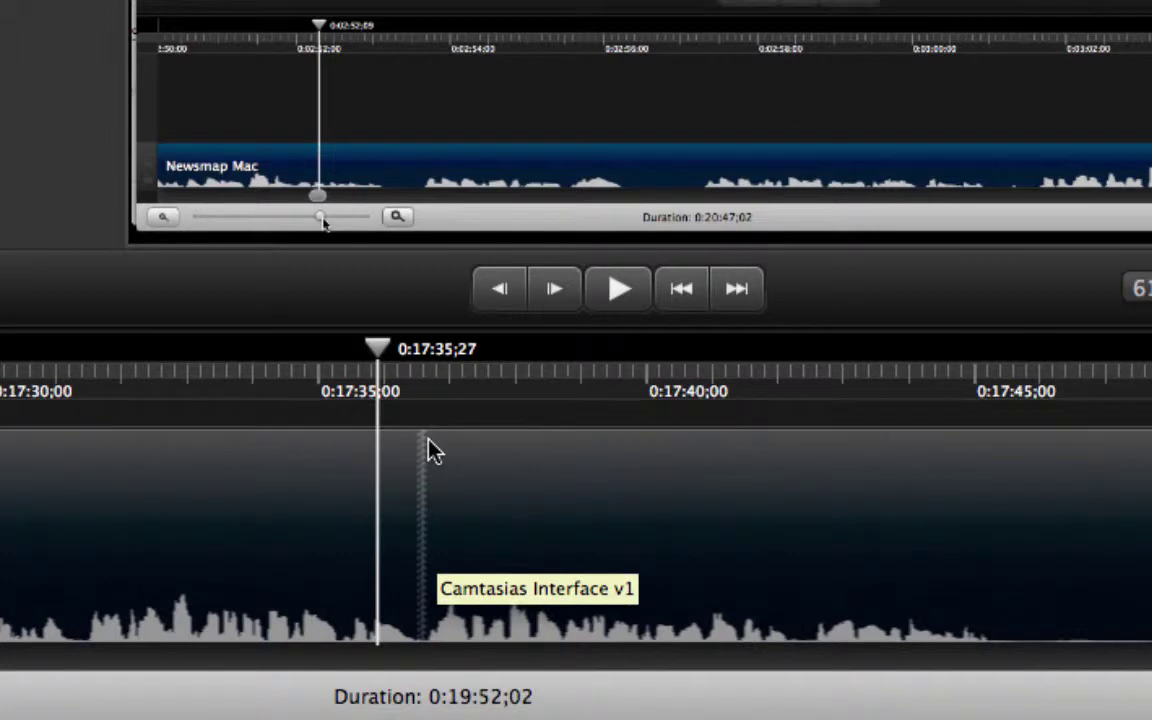
left_click_drag(378, 360, 275, 378)
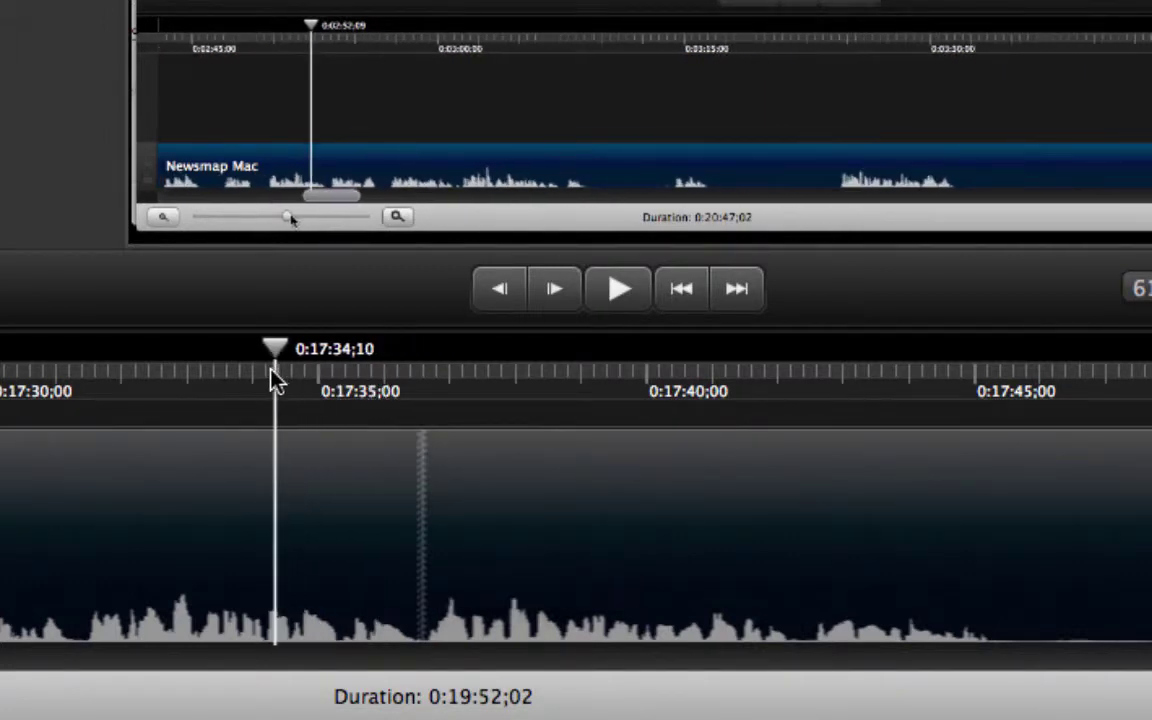
left_click(617, 290)
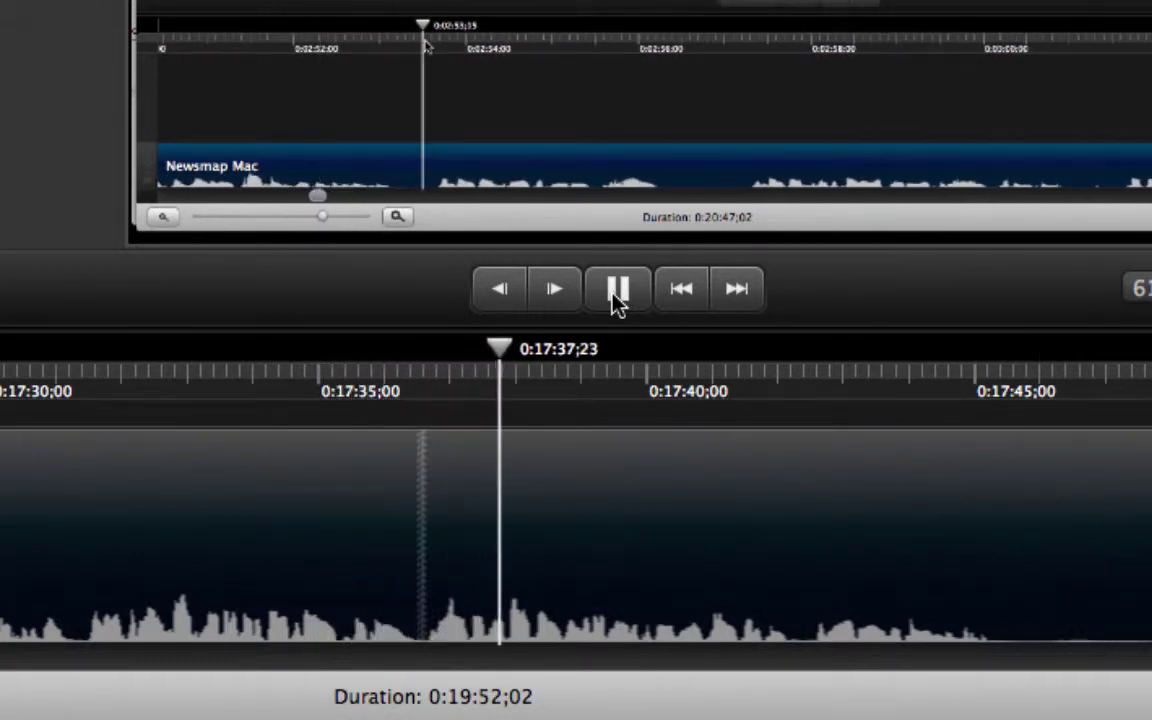
left_click(617, 292)
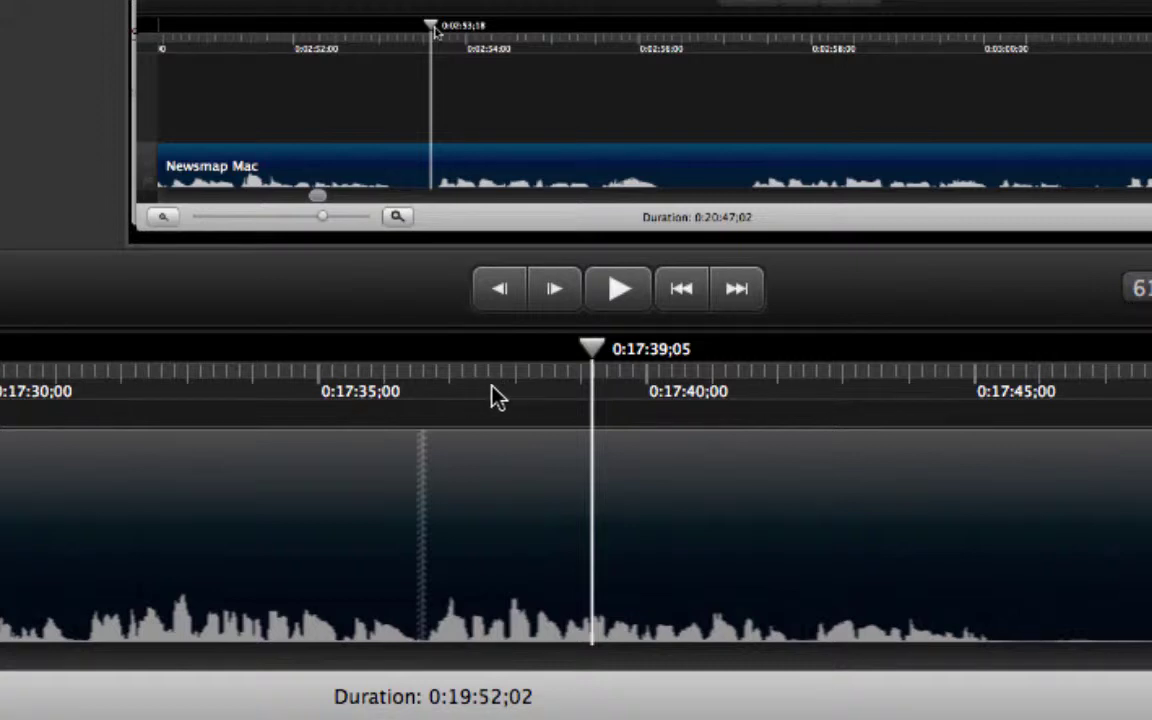
left_click_drag(432, 399, 657, 412)
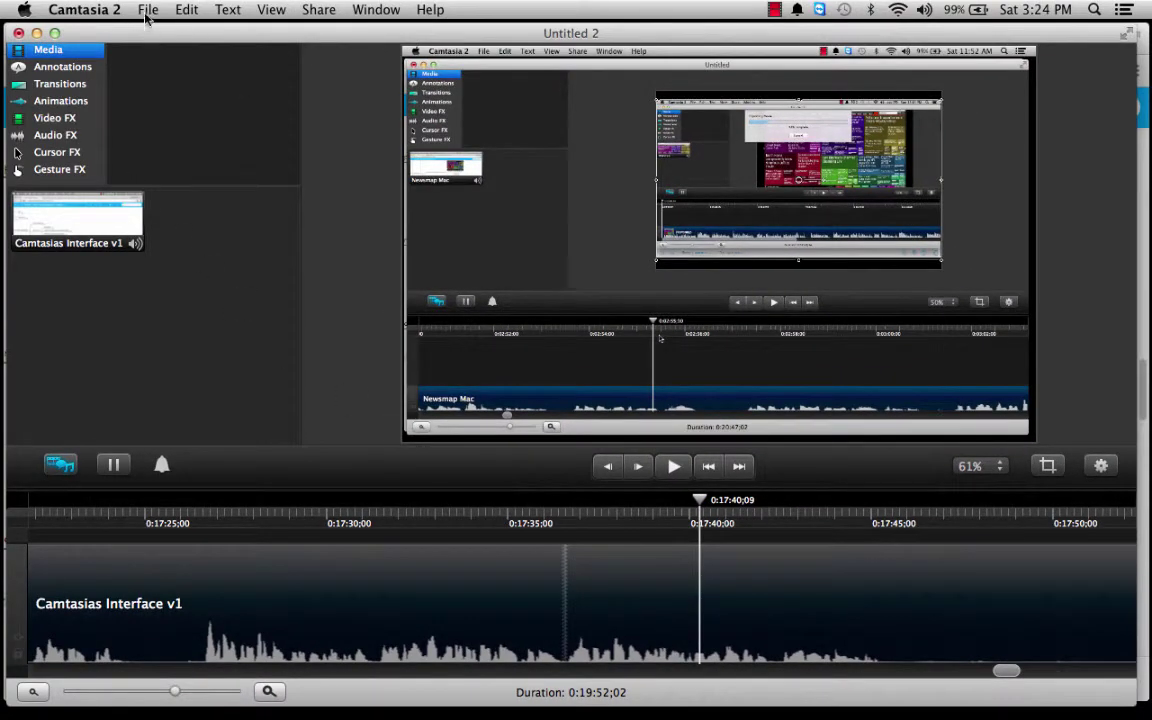
Undo the ripple deletion of the range
left_click(147, 11)
mouse_move(186, 10)
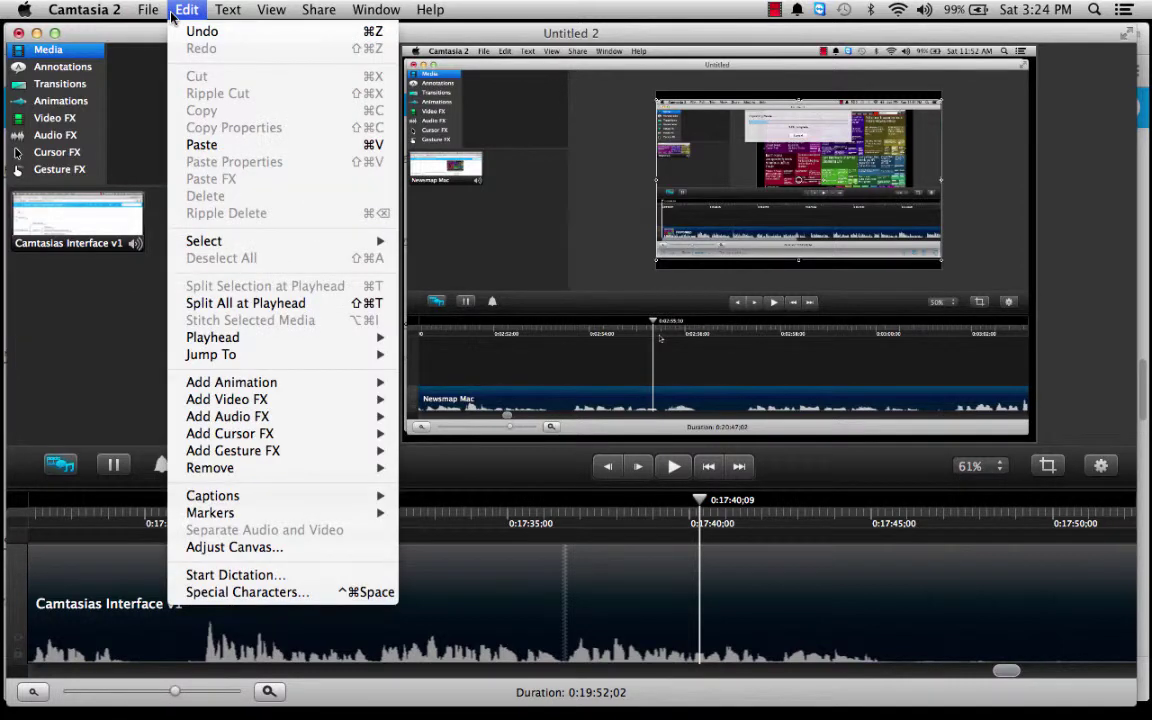
left_click(277, 40)
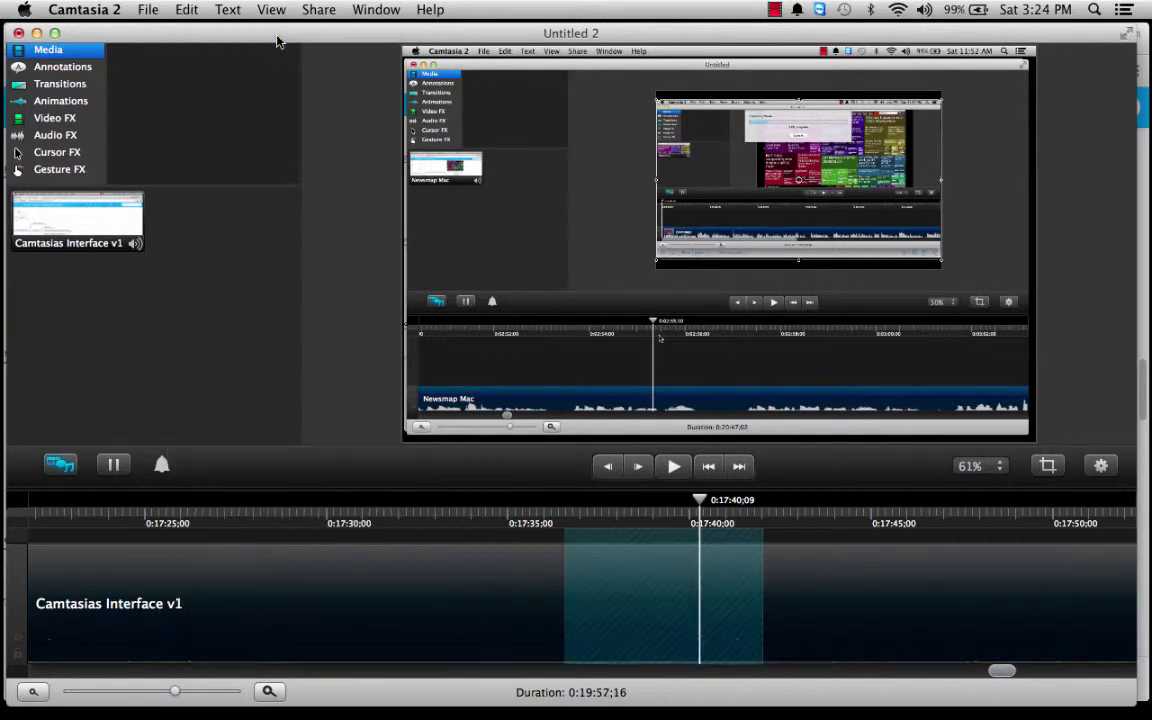
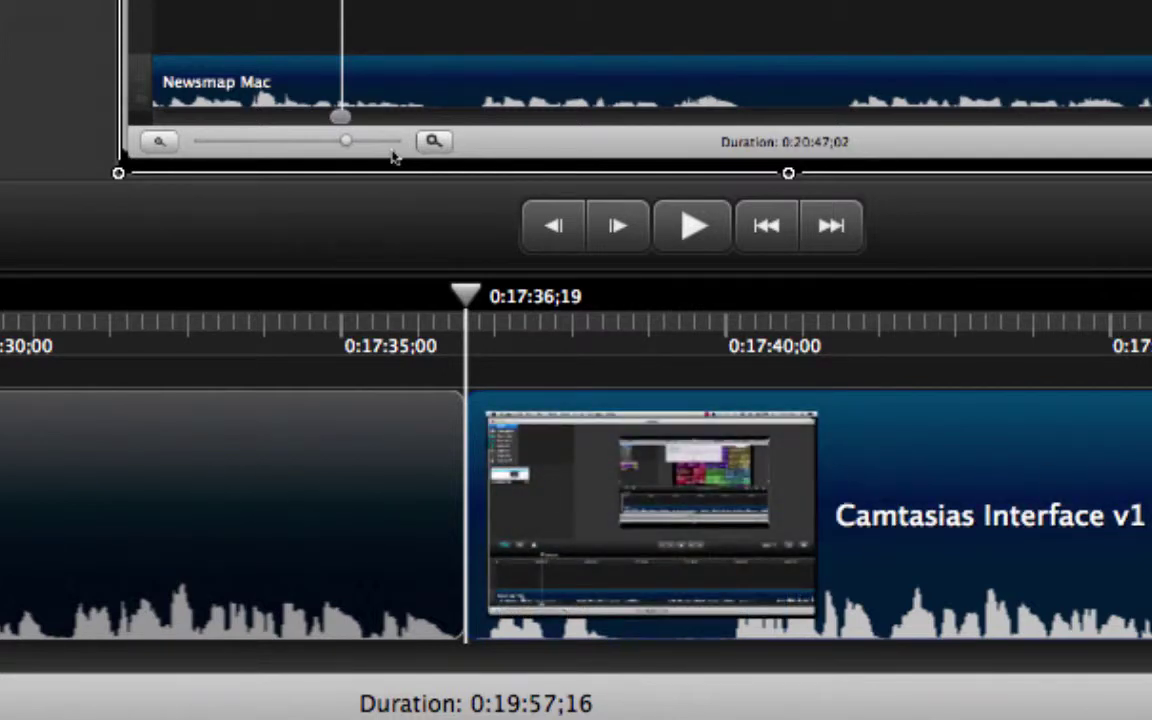
Move the playhead to 0:17:42;02 and split the selected clip there
left_click_drag(470, 305, 886, 374)
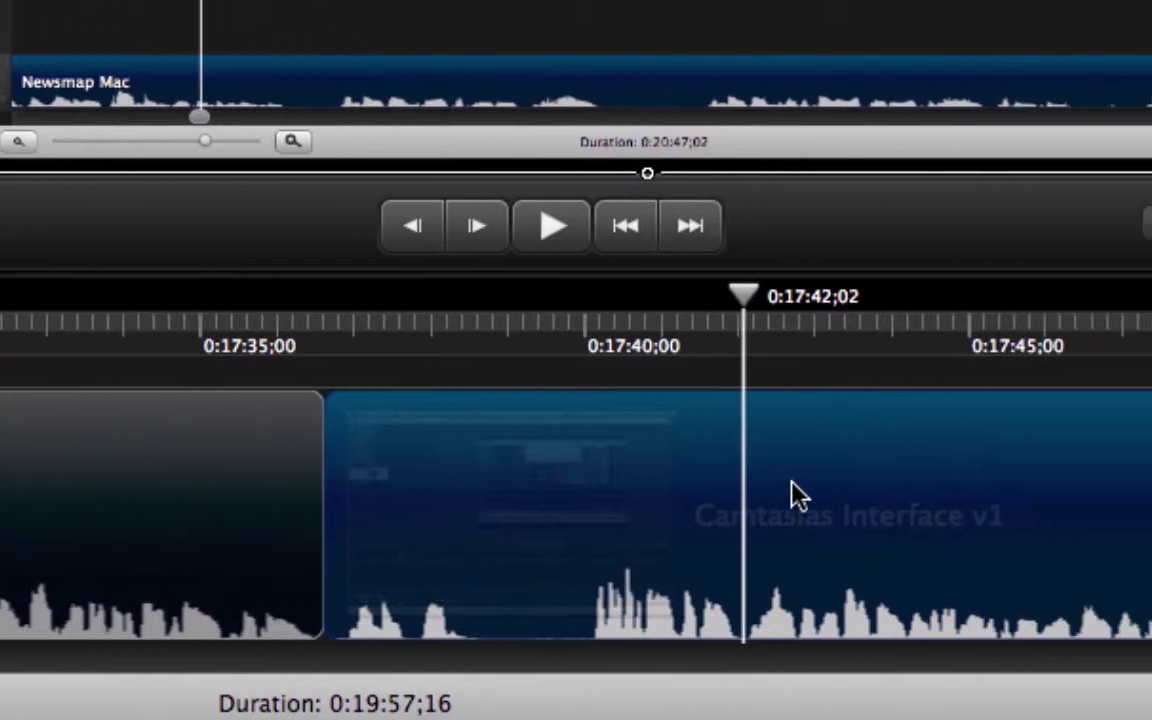
right_click(936, 495)
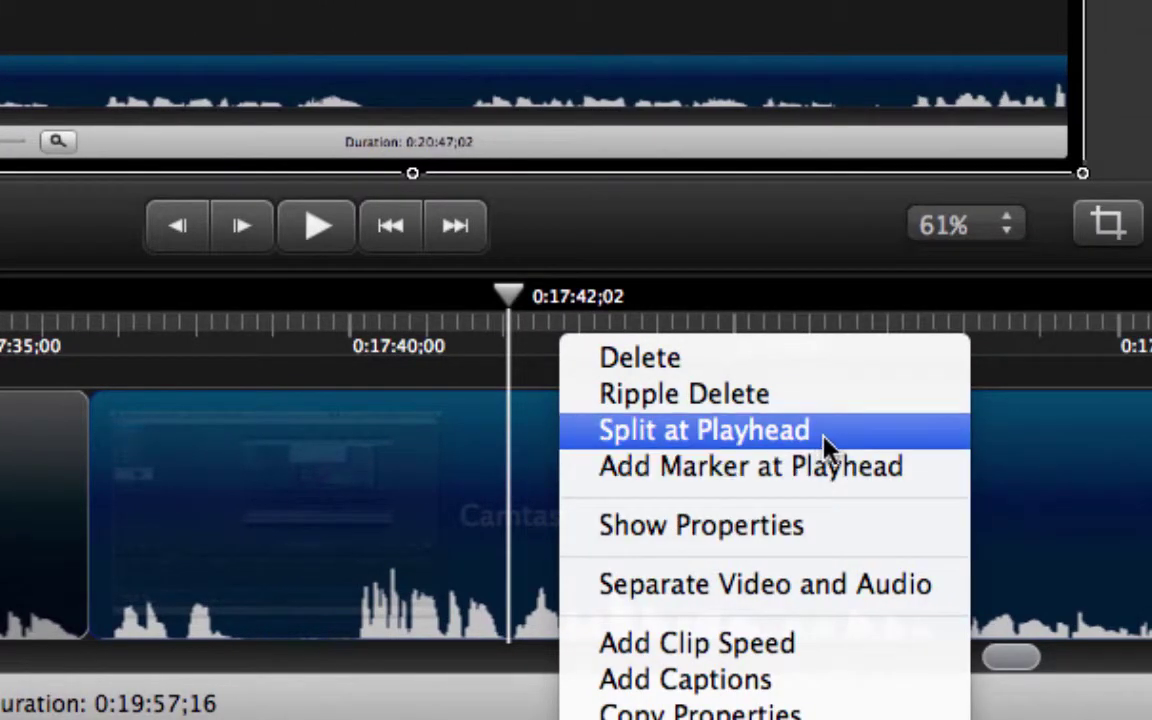
left_click(831, 438)
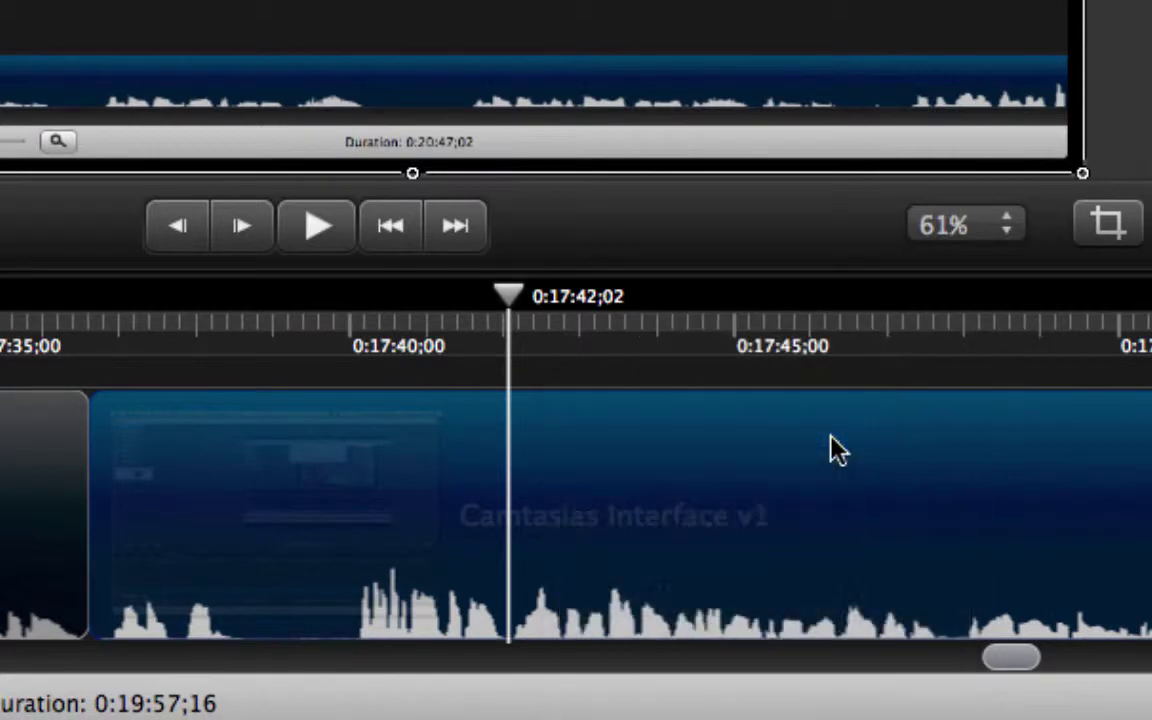
Delete the middle segment between 0:17:36;19 and 0:17:42;02, and slide the following clip back to close the gap
left_click(278, 493)
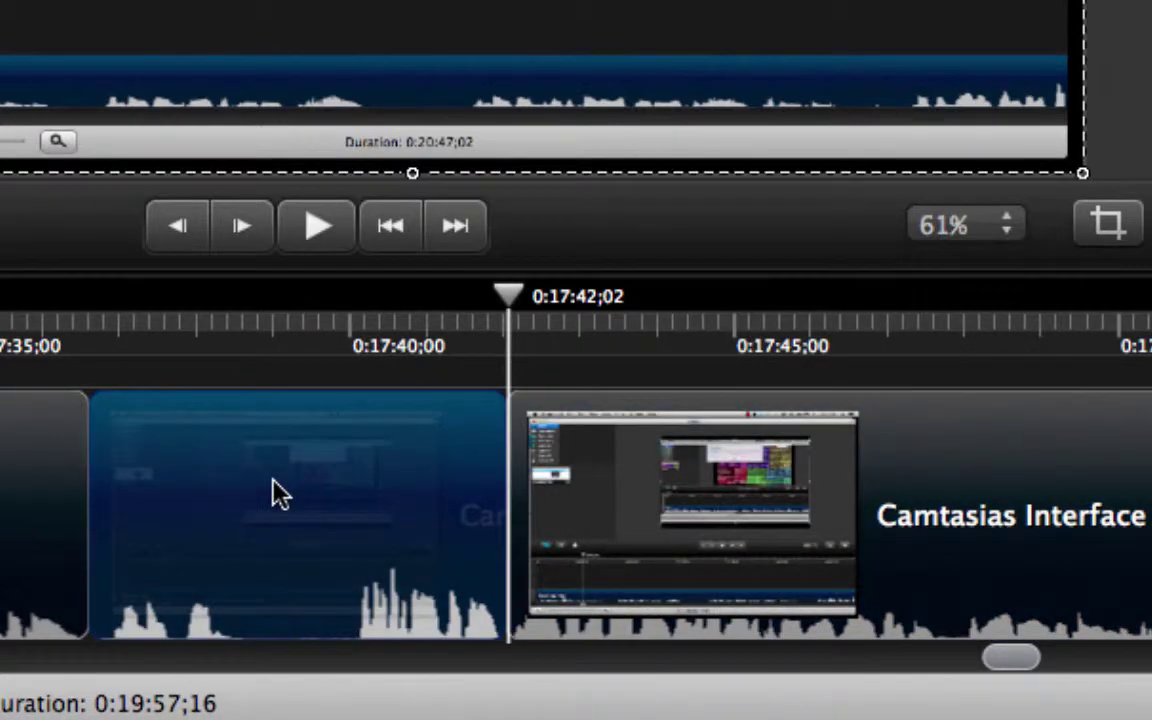
key("Delete")
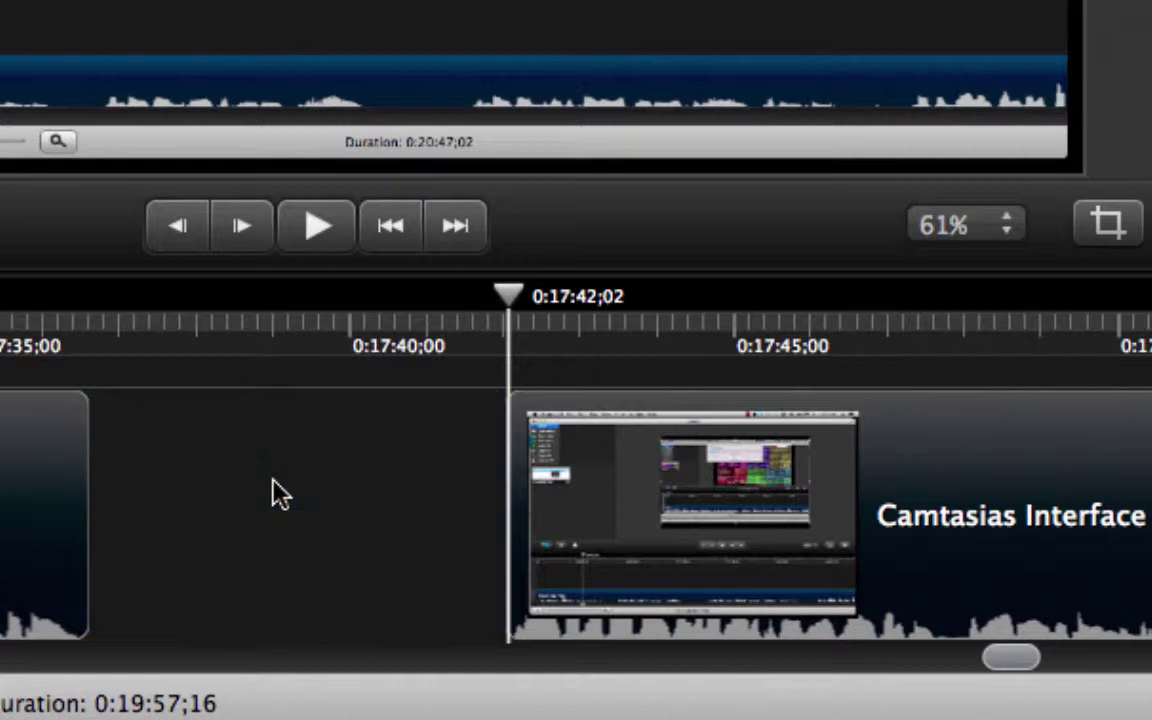
left_click_drag(918, 494, 516, 476)
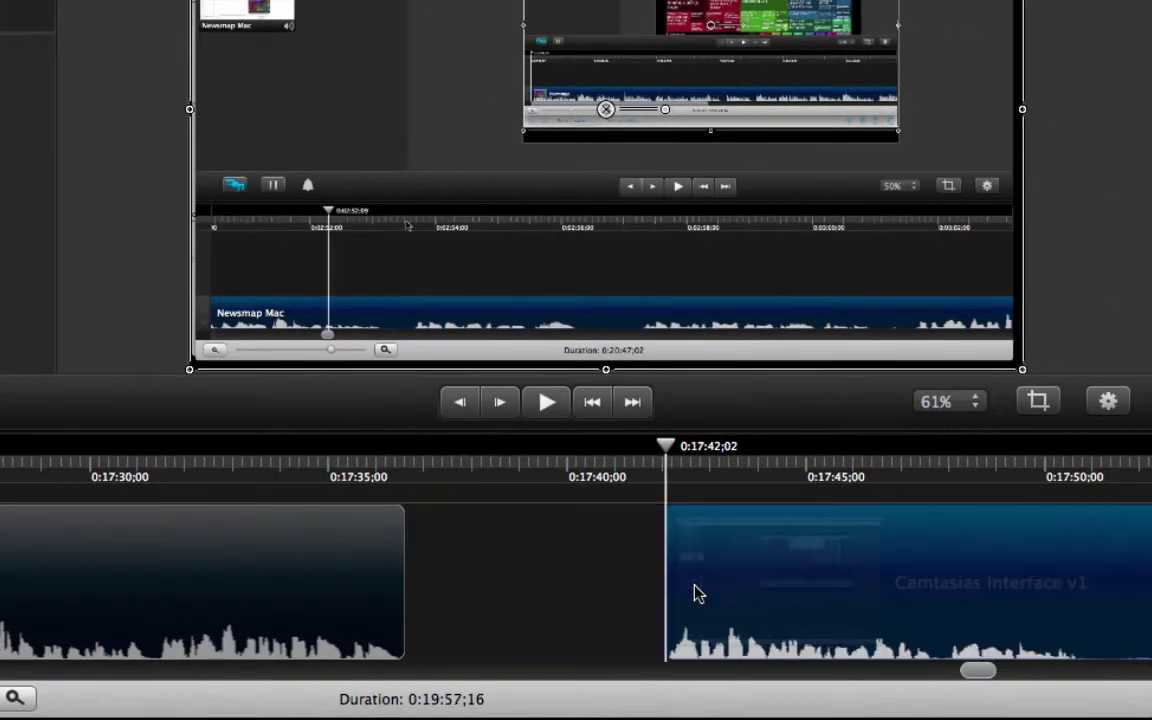
Undo the clip move, the segment deletion and both splits
key("super+z")
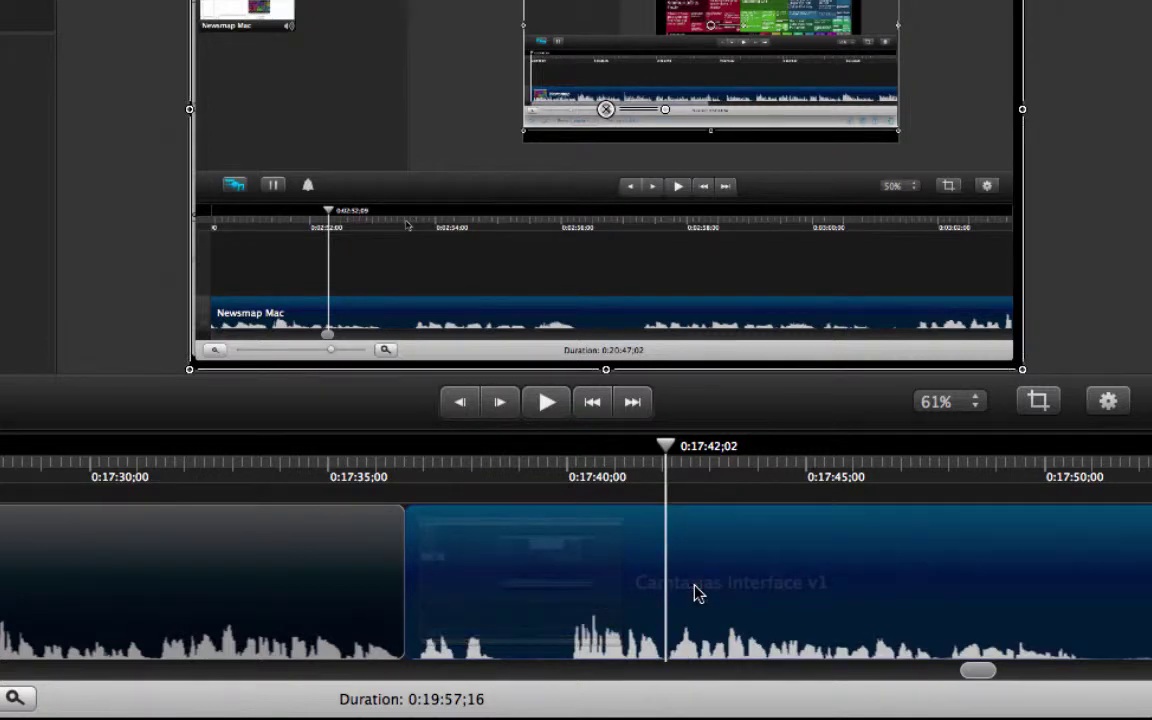
Select the timeline range from 0:17:36;17 to 0:17:42;03 and ripple delete it
left_click(416, 478)
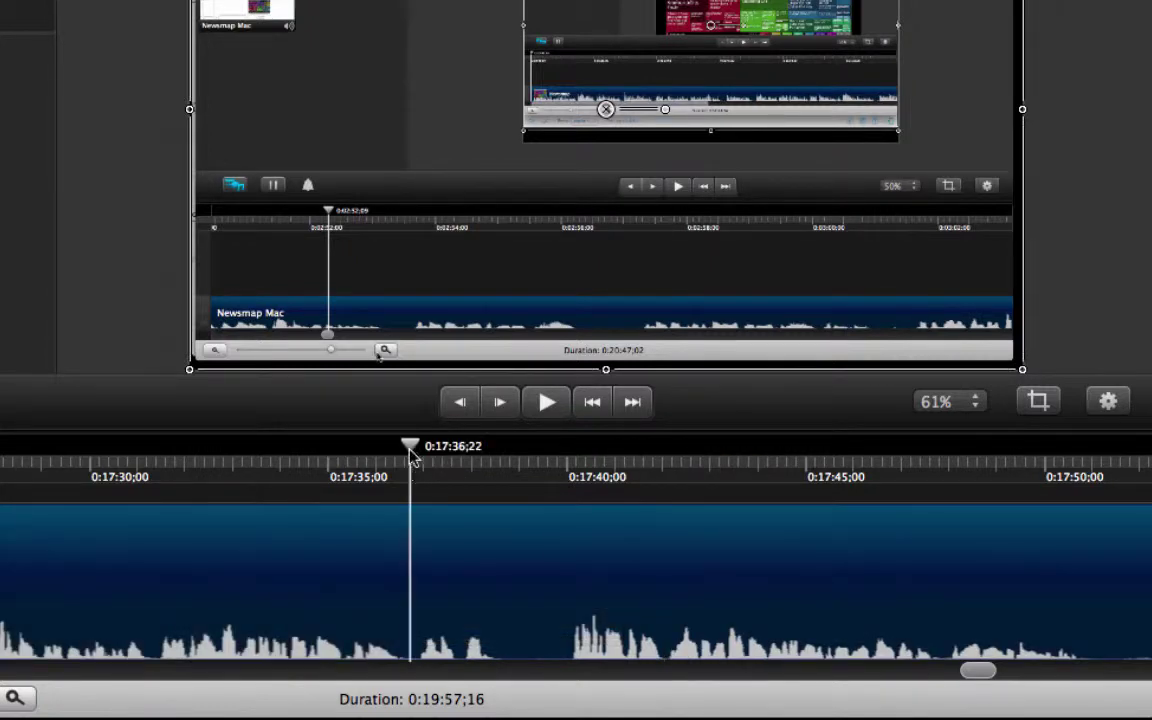
left_click_drag(413, 456, 411, 456)
key("Left")
key("Left")
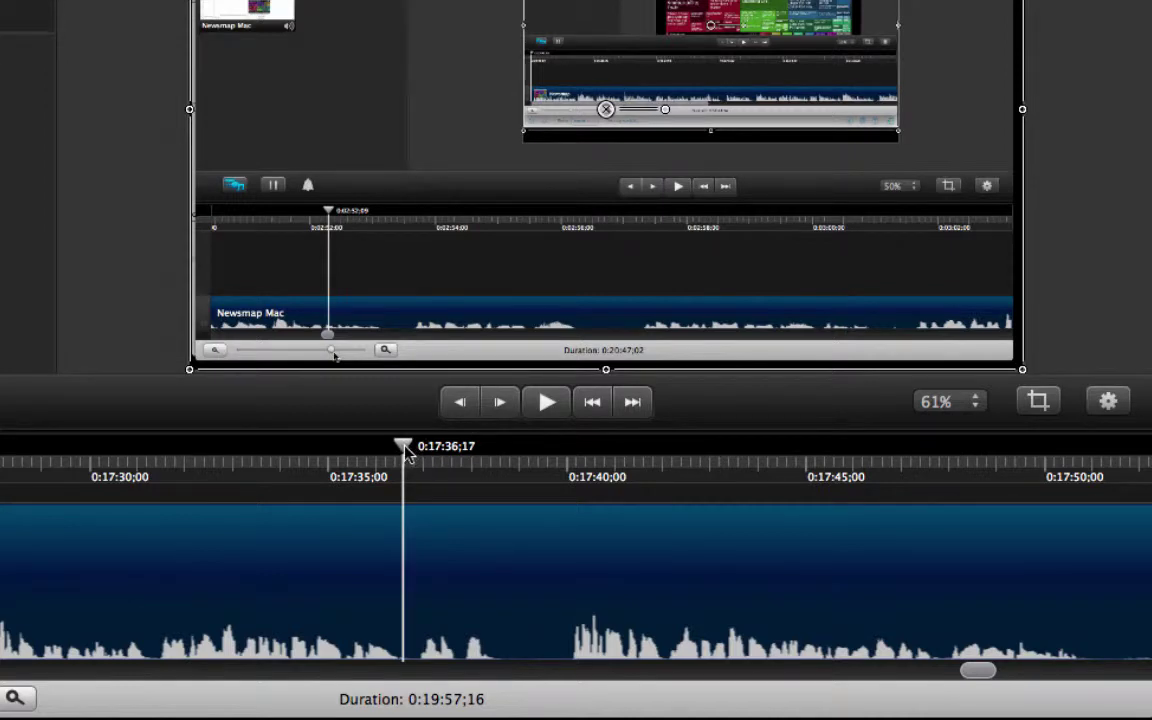
left_click_drag(412, 448, 538, 455)
left_click_drag(568, 497, 668, 517)
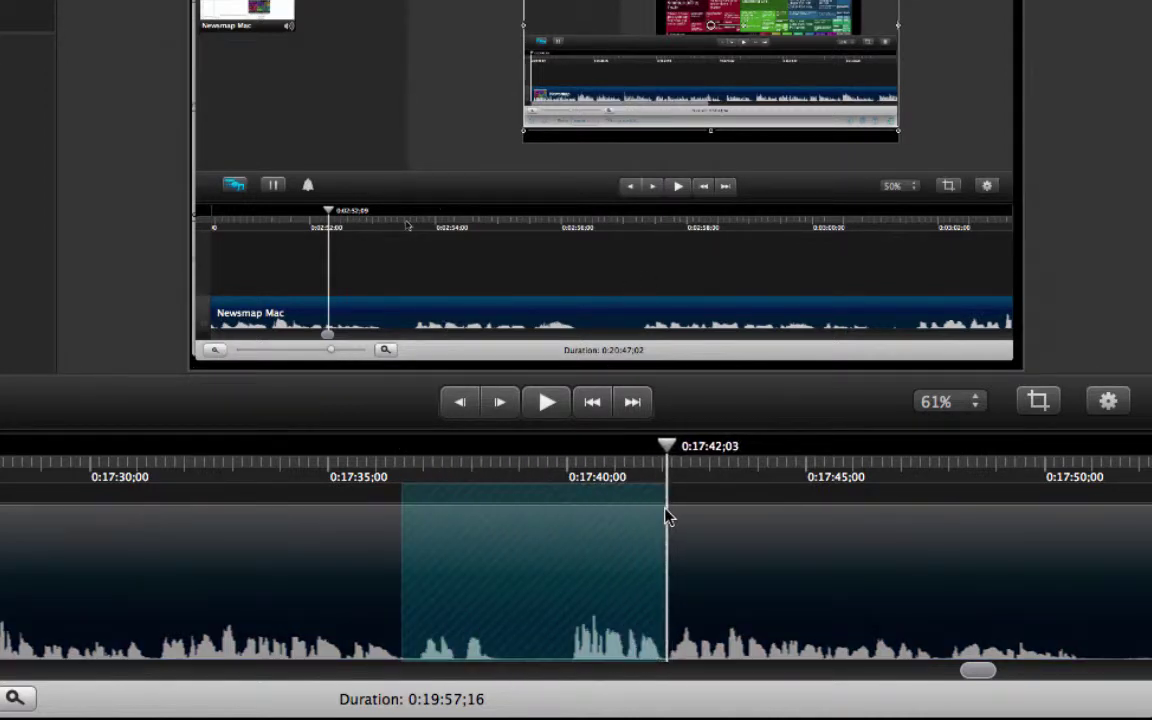
right_click(583, 549)
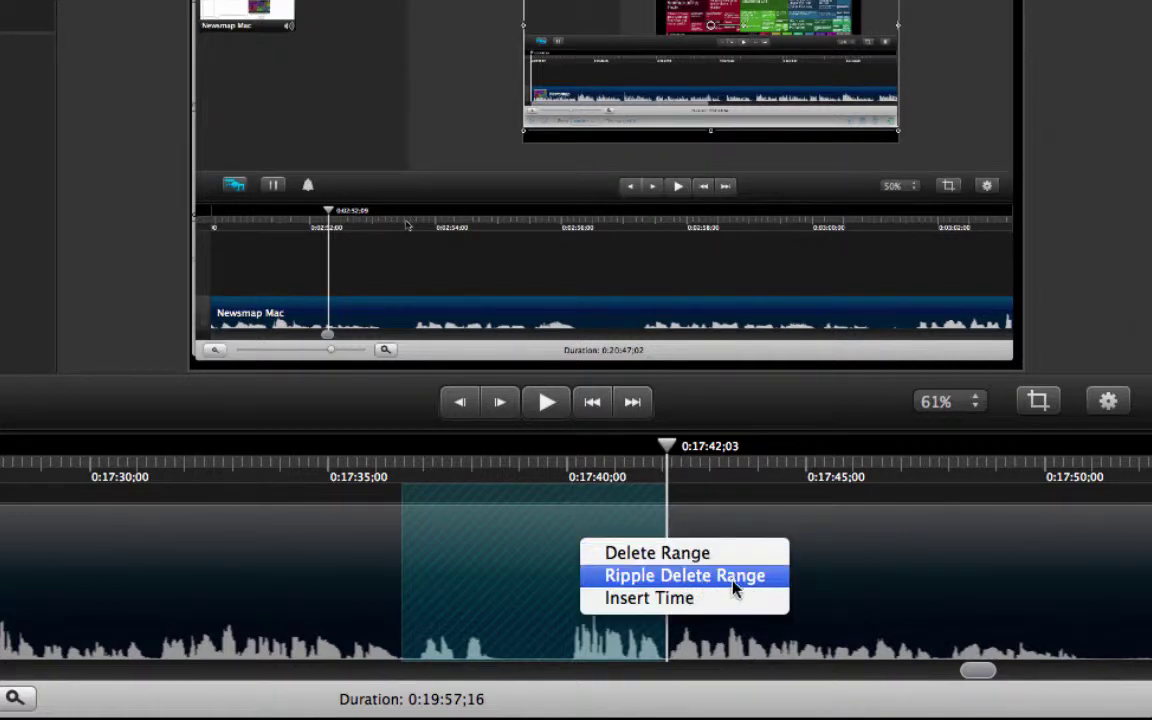
left_click(766, 578)
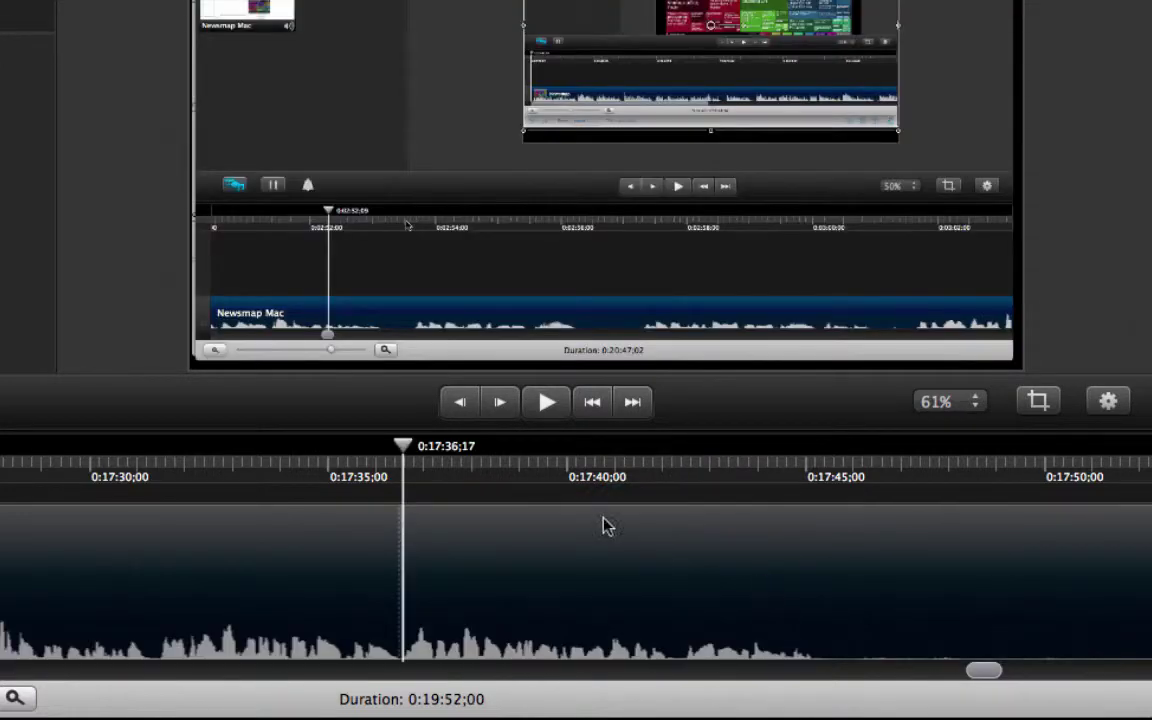
Play the timeline from shortly before the cut at 0:17:36;17 to check the transition, and stop playback
left_click(313, 478)
left_click(547, 402)
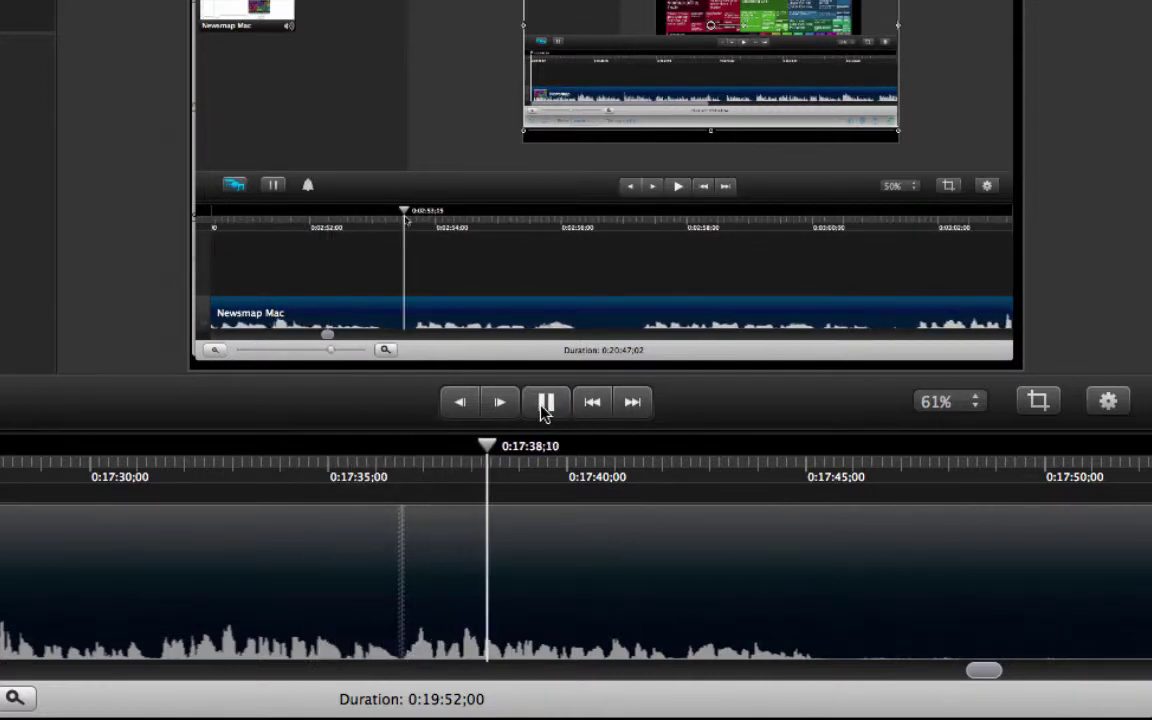
left_click(547, 403)
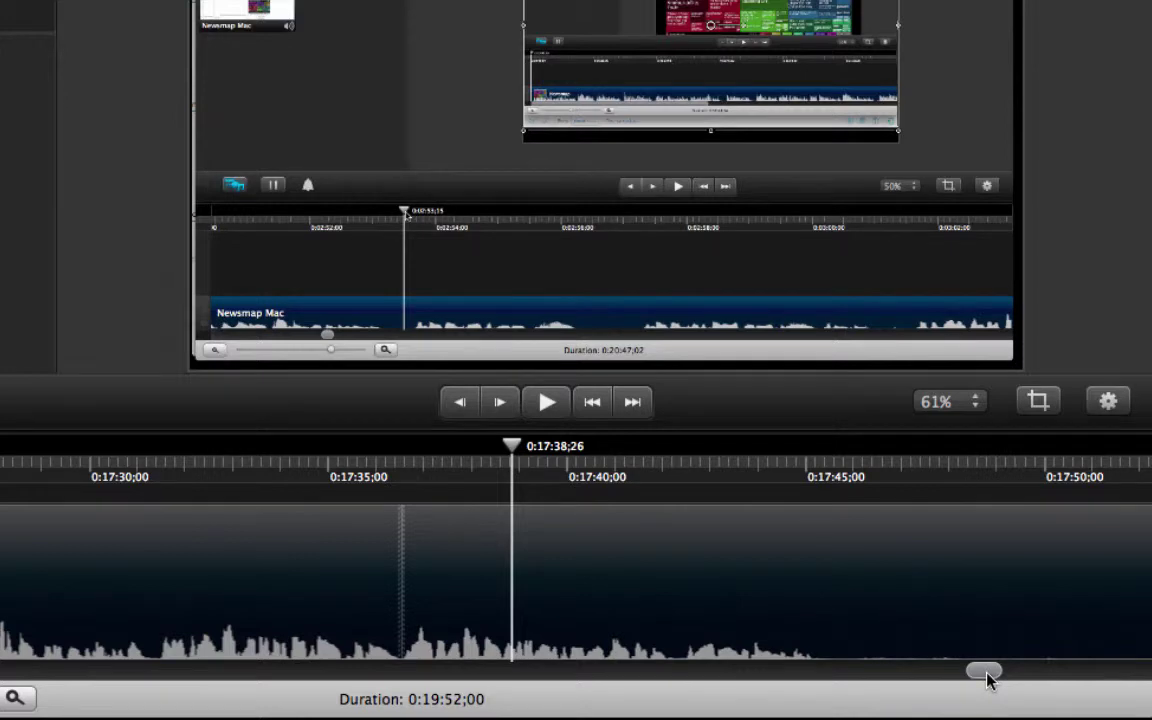
Review the audio from 0:04:16;15, and replay it from 0:04:22;25 to locate the unwanted passage
left_click_drag(986, 679, 20, 679)
left_click(185, 470)
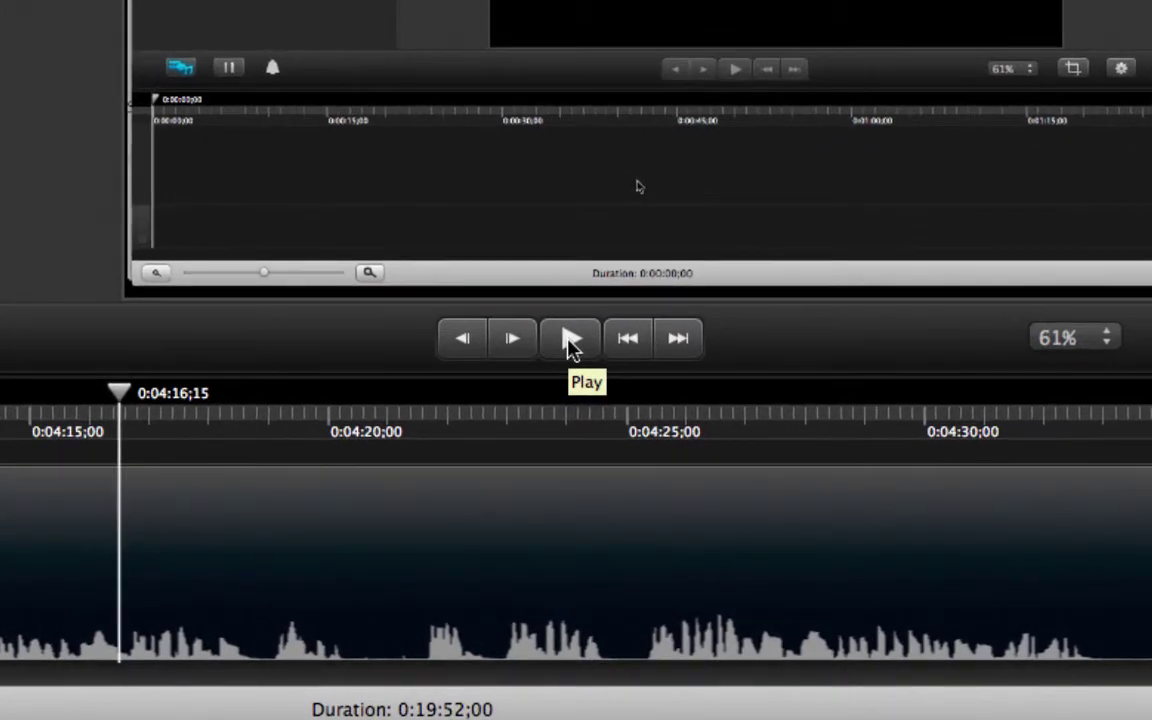
left_click(547, 404)
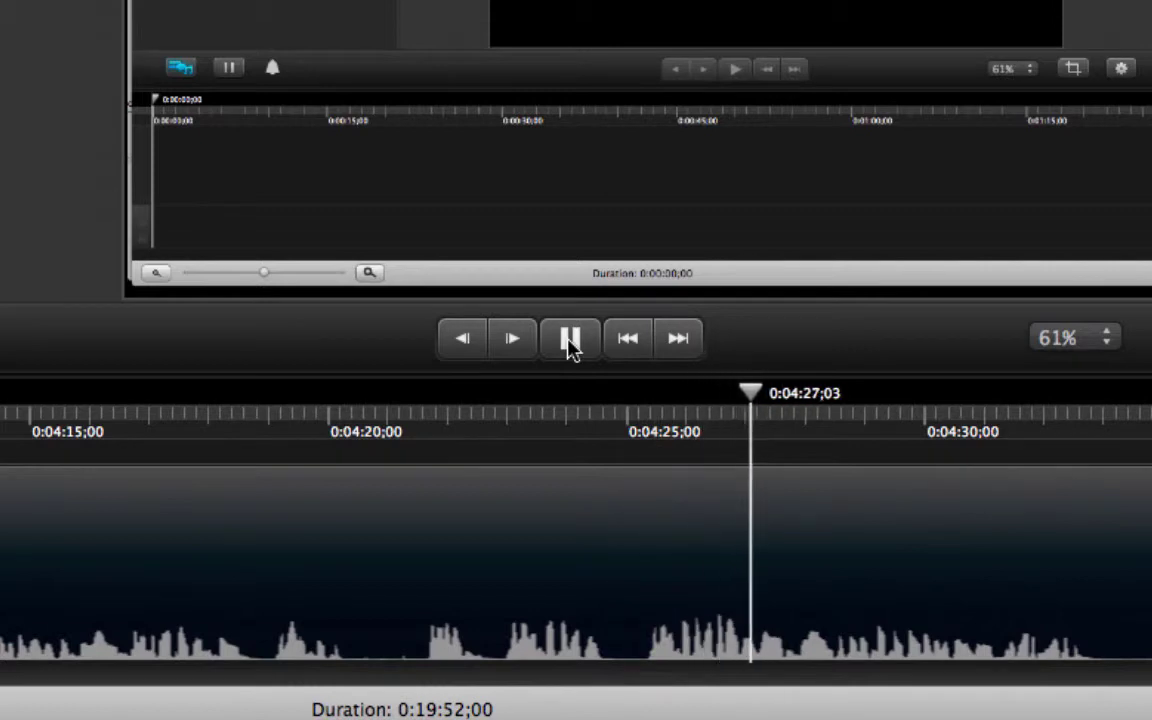
left_click(570, 340)
left_click(497, 438)
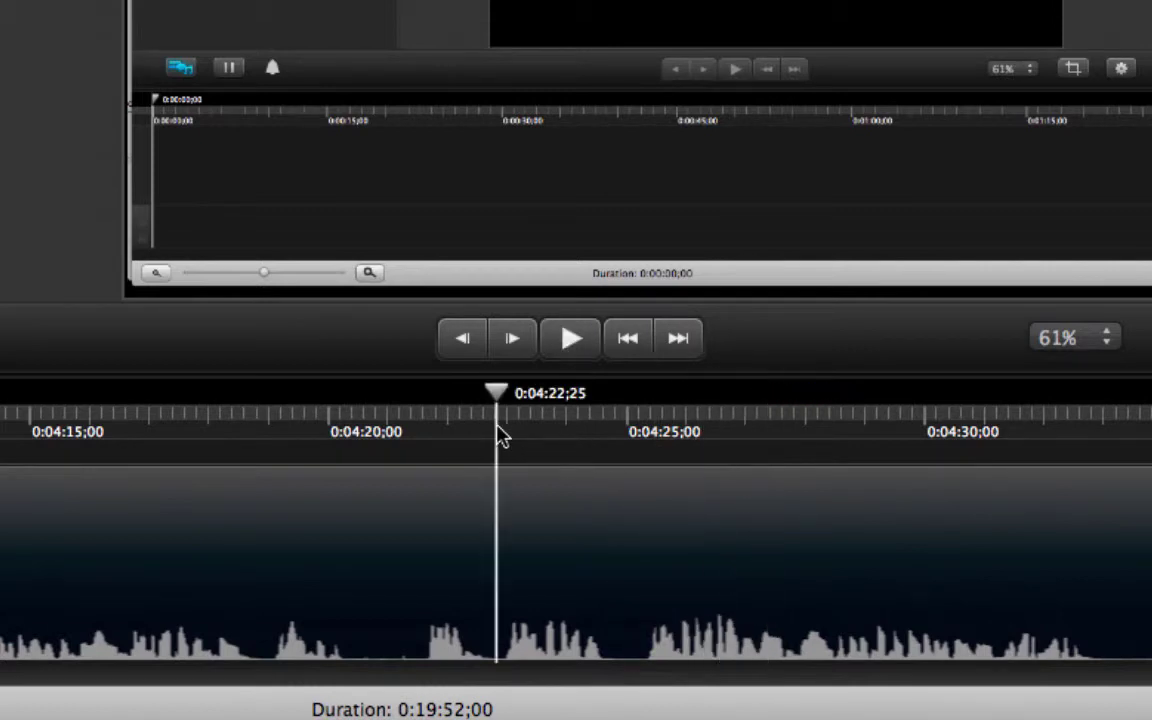
left_click(571, 340)
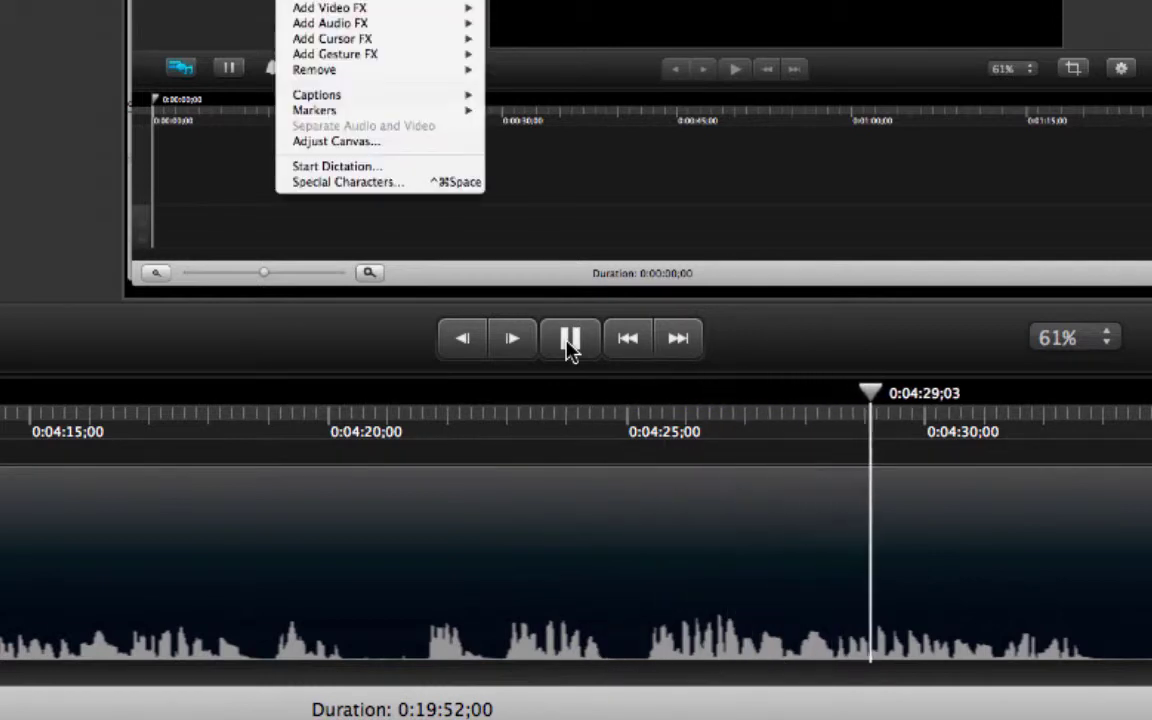
left_click(570, 342)
Select the timeline range from 0:04:22;24 to 0:04:25;07 and ripple delete it
left_click(536, 430)
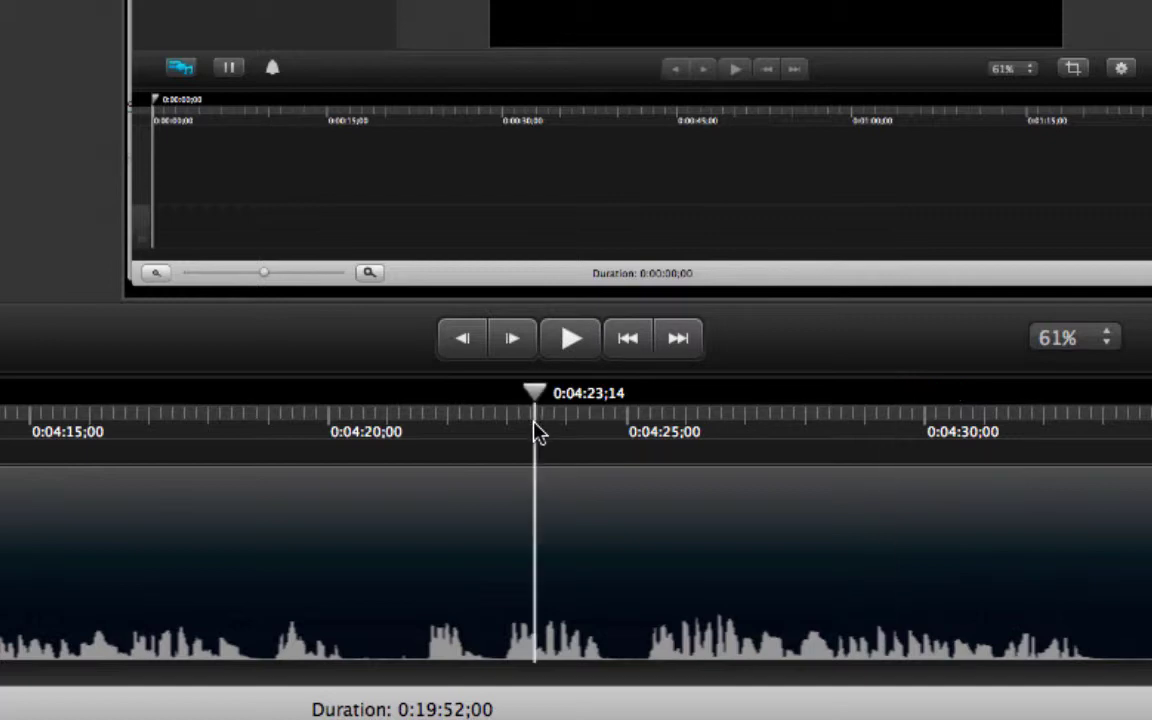
left_click_drag(536, 398, 502, 418)
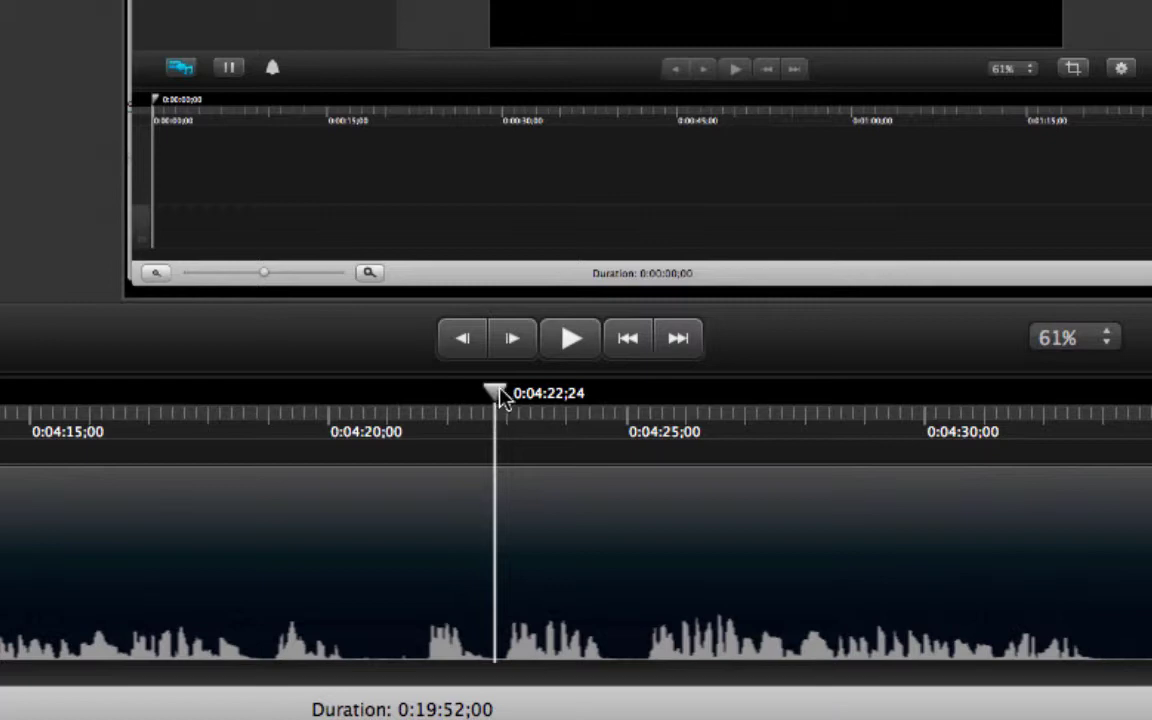
left_click_drag(500, 418, 641, 425)
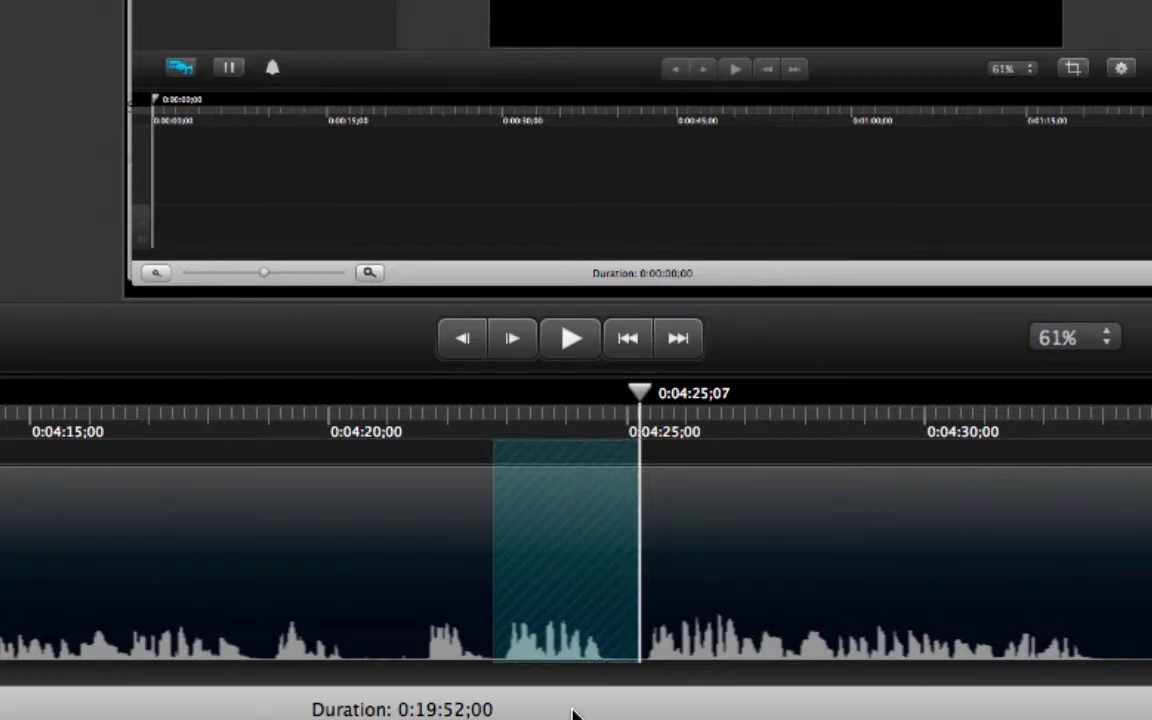
right_click(584, 537)
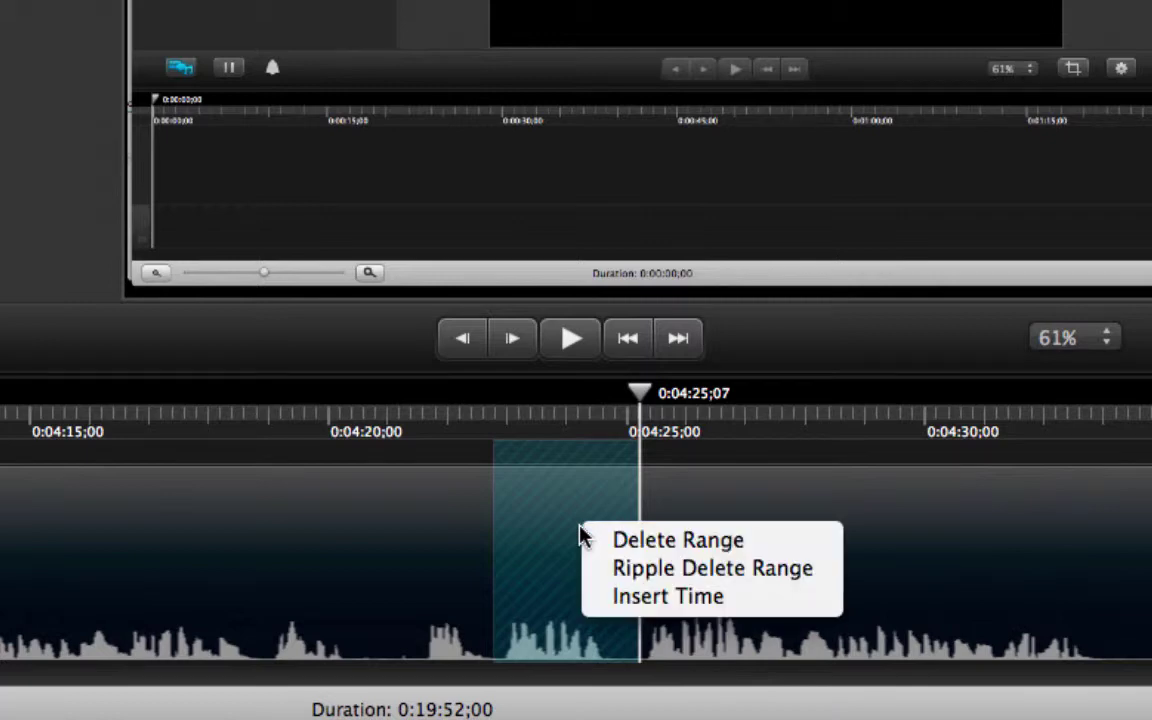
left_click(813, 576)
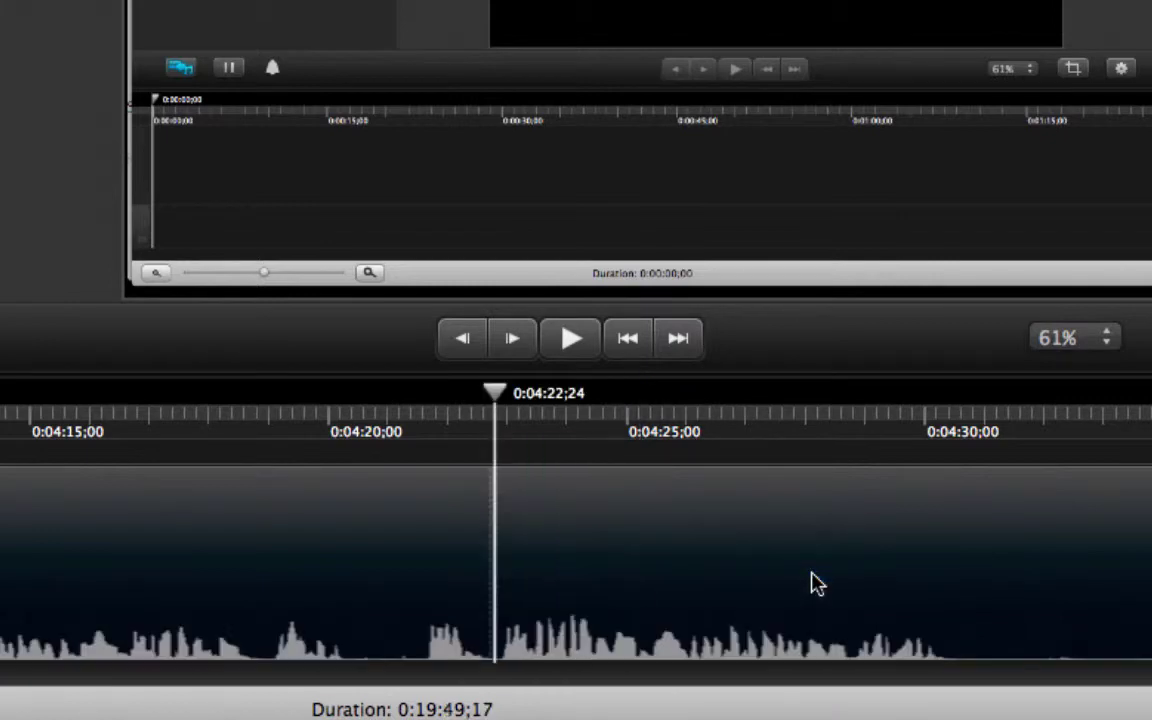
Play the timeline from 0:04:21;04 across the cut at 0:04:22;24 to check the transition, and stop playback
left_click(398, 432)
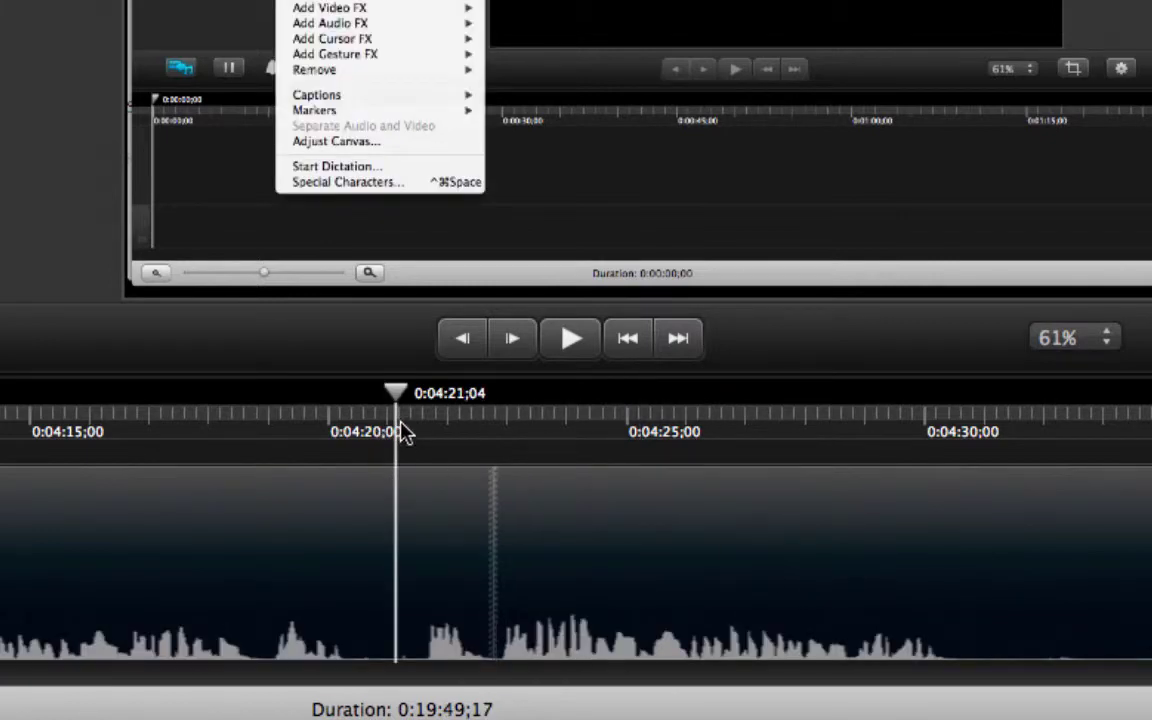
left_click(573, 341)
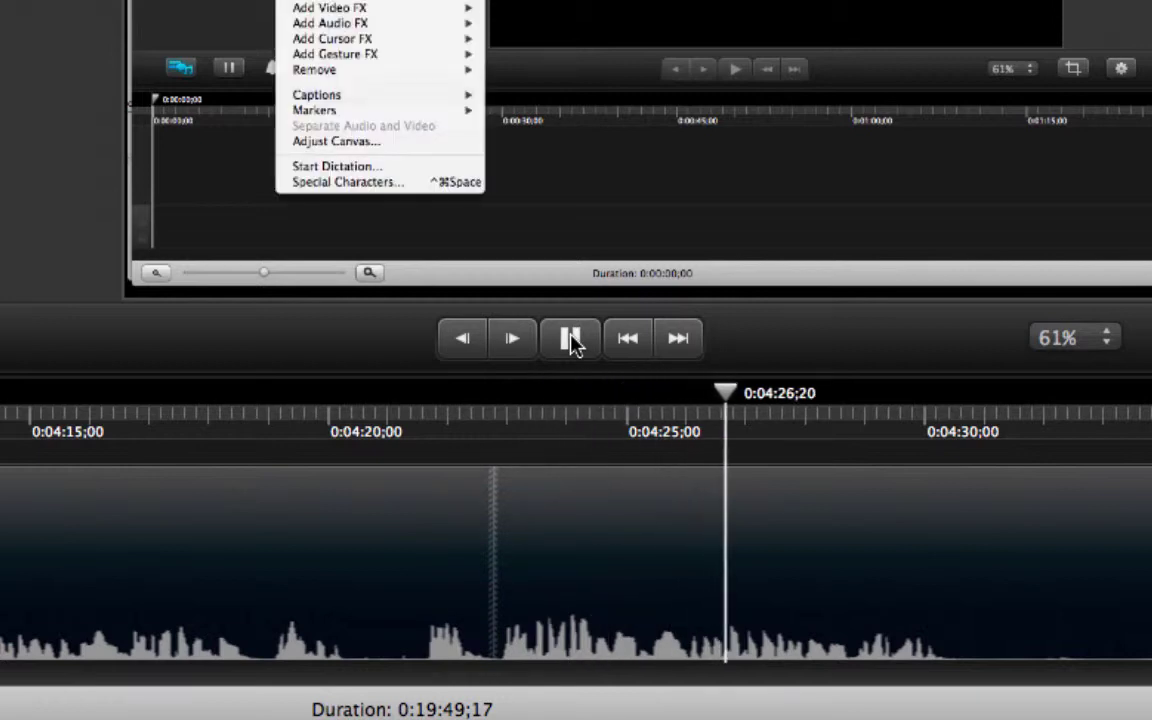
left_click(573, 341)
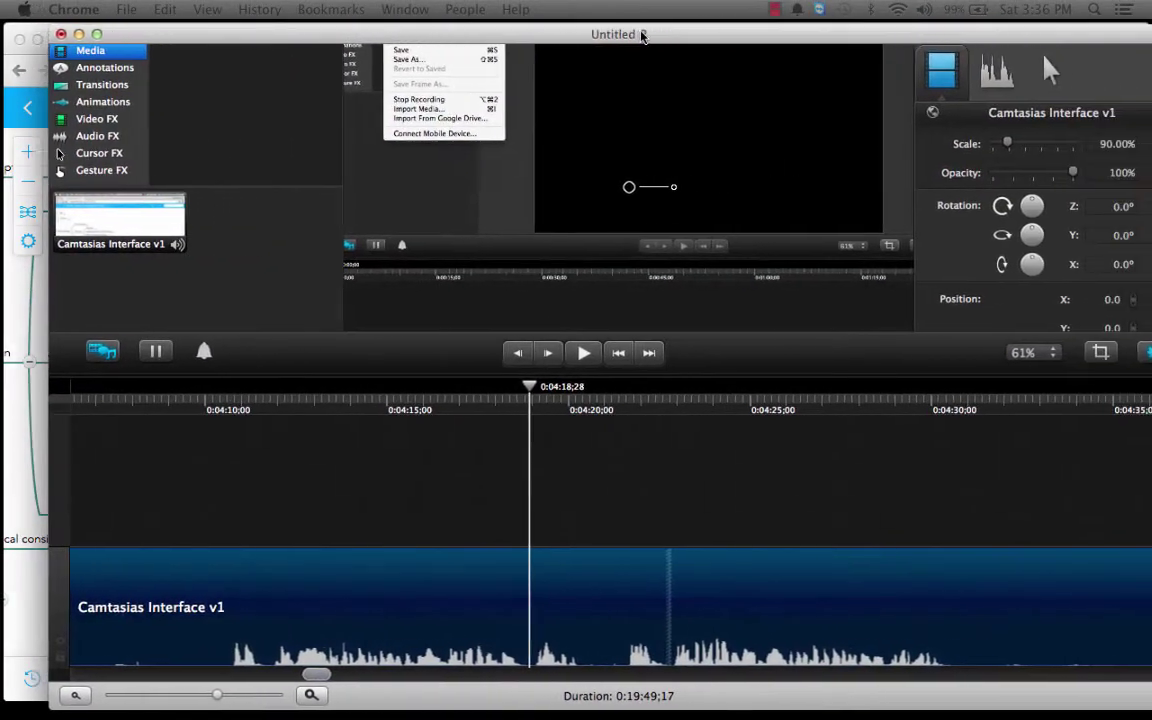
Separate the video and audio of the Camtasias Interface v1 clip onto two tracks, and select the video clip
left_click_drag(643, 35, 601, 31)
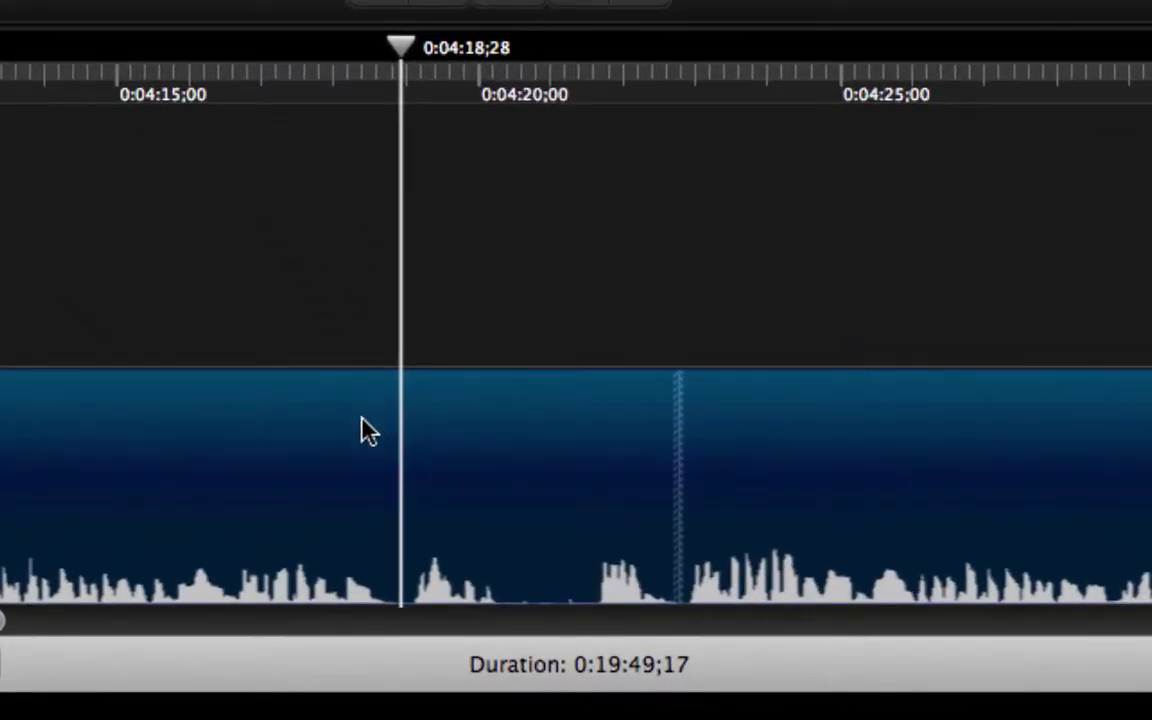
right_click(288, 441)
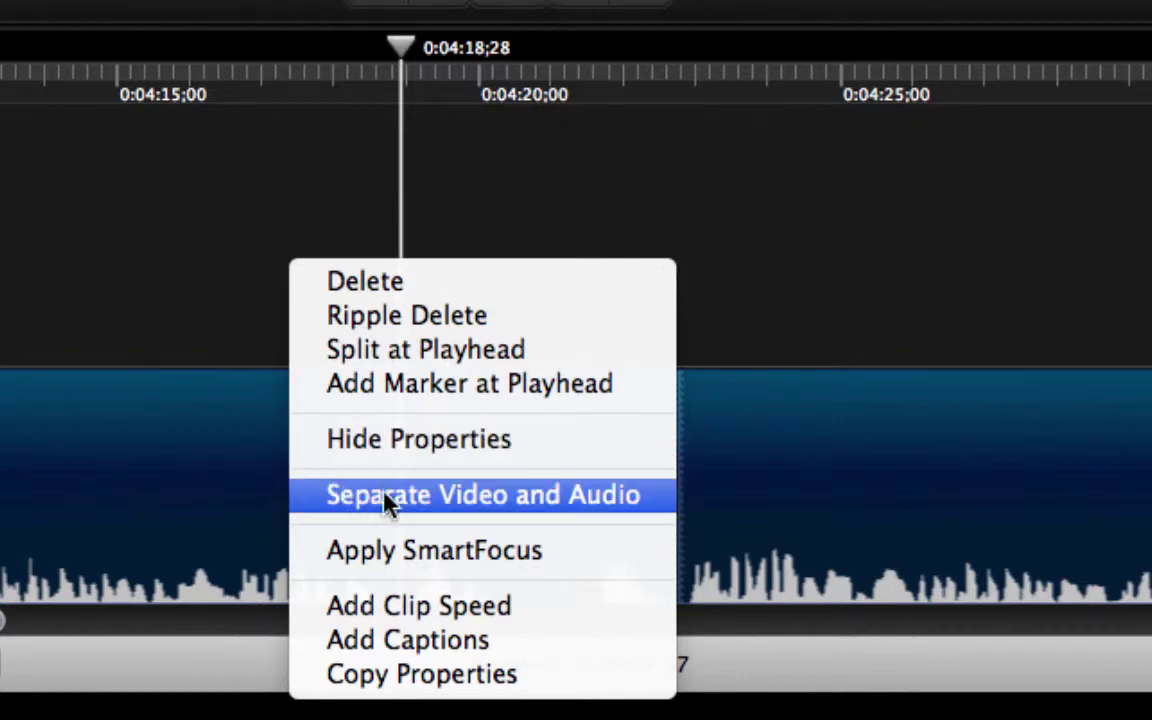
left_click(652, 512)
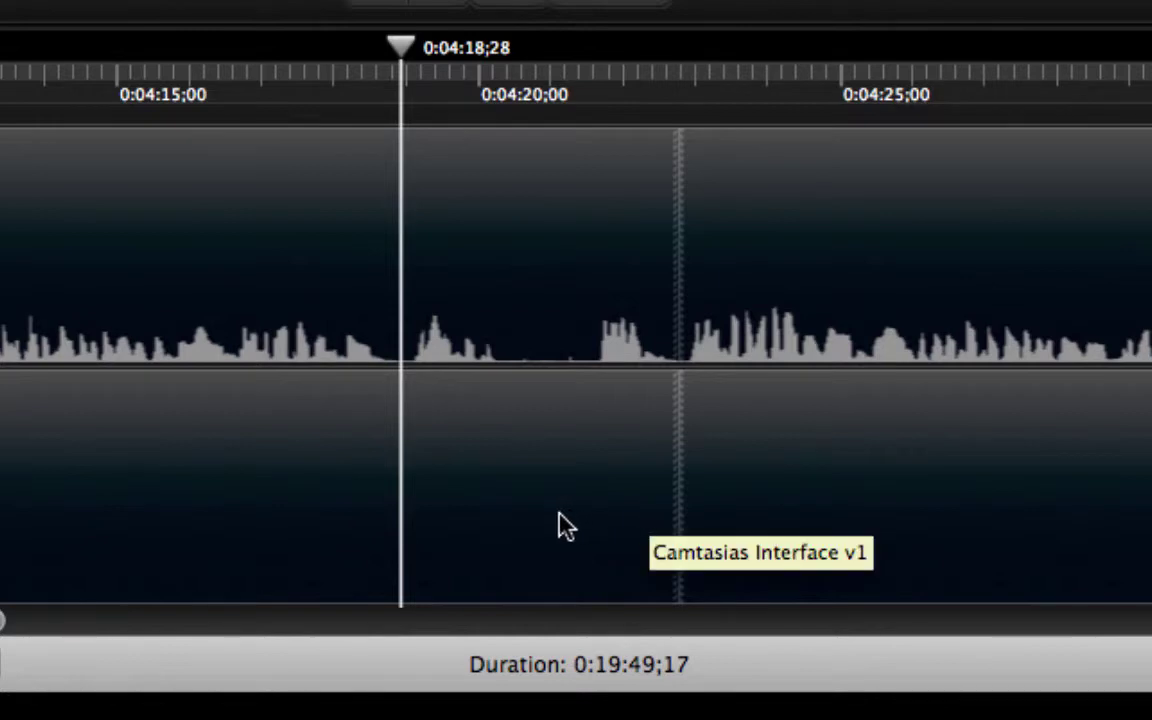
left_click(27, 441)
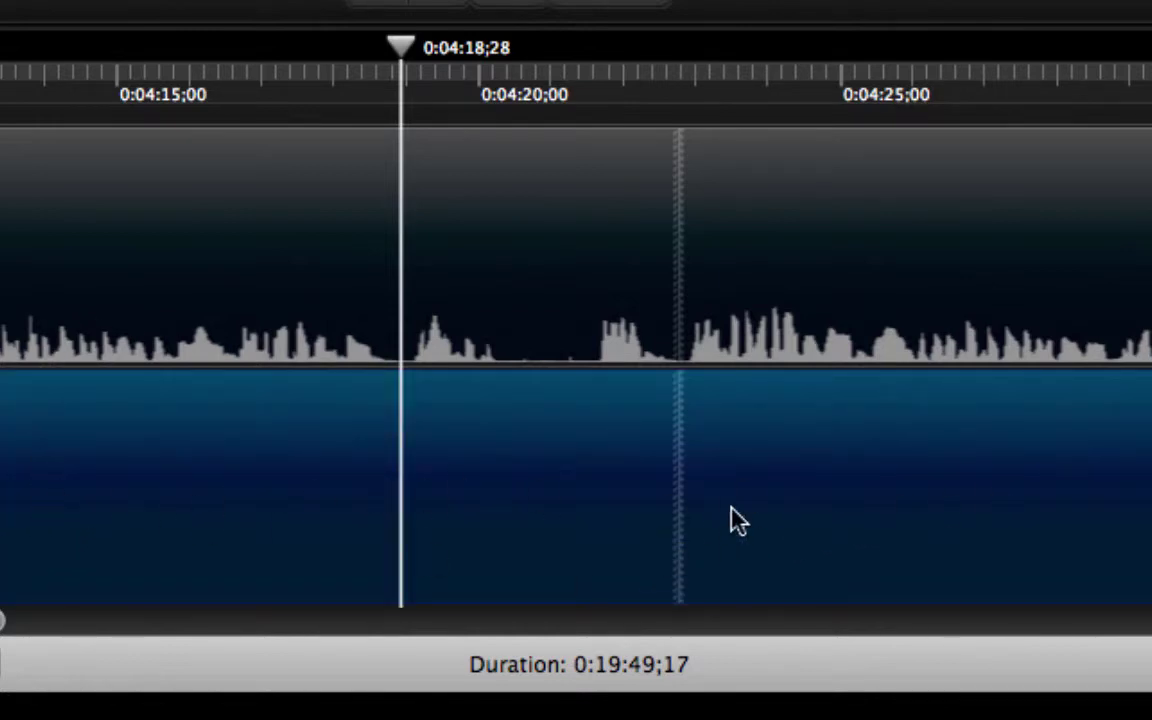
Split the separated audio clip at 0:04:11;24, leaving the video track uncut
left_click(232, 205)
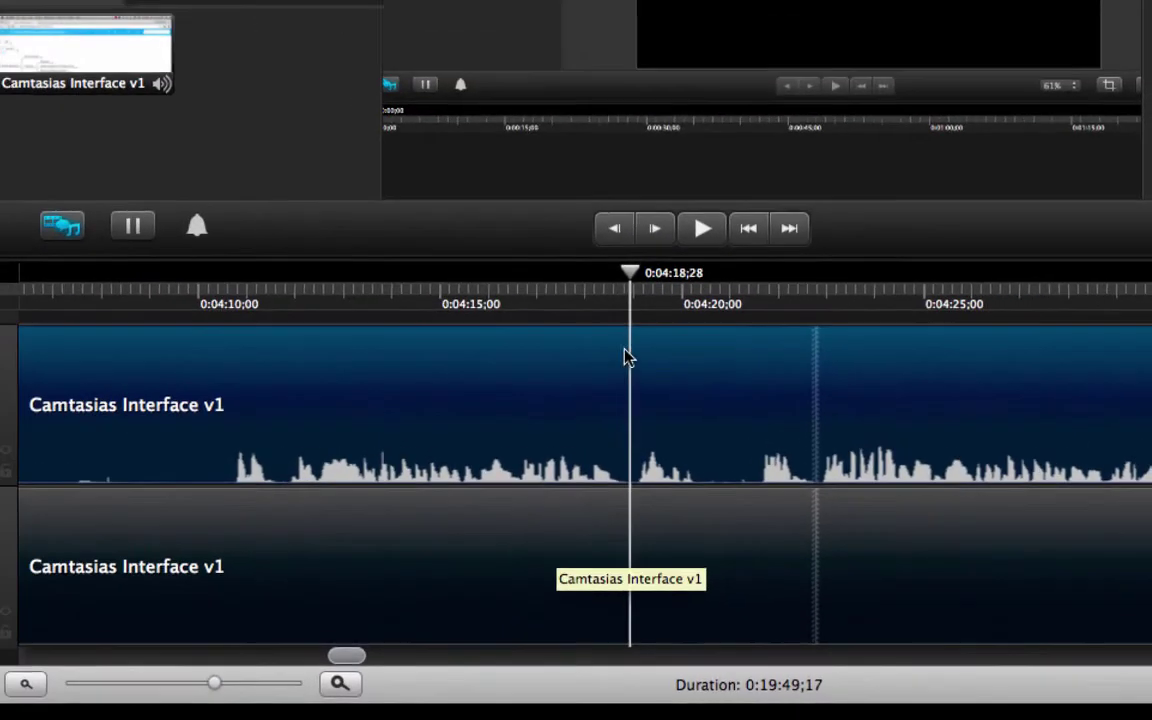
left_click_drag(609, 280, 303, 309)
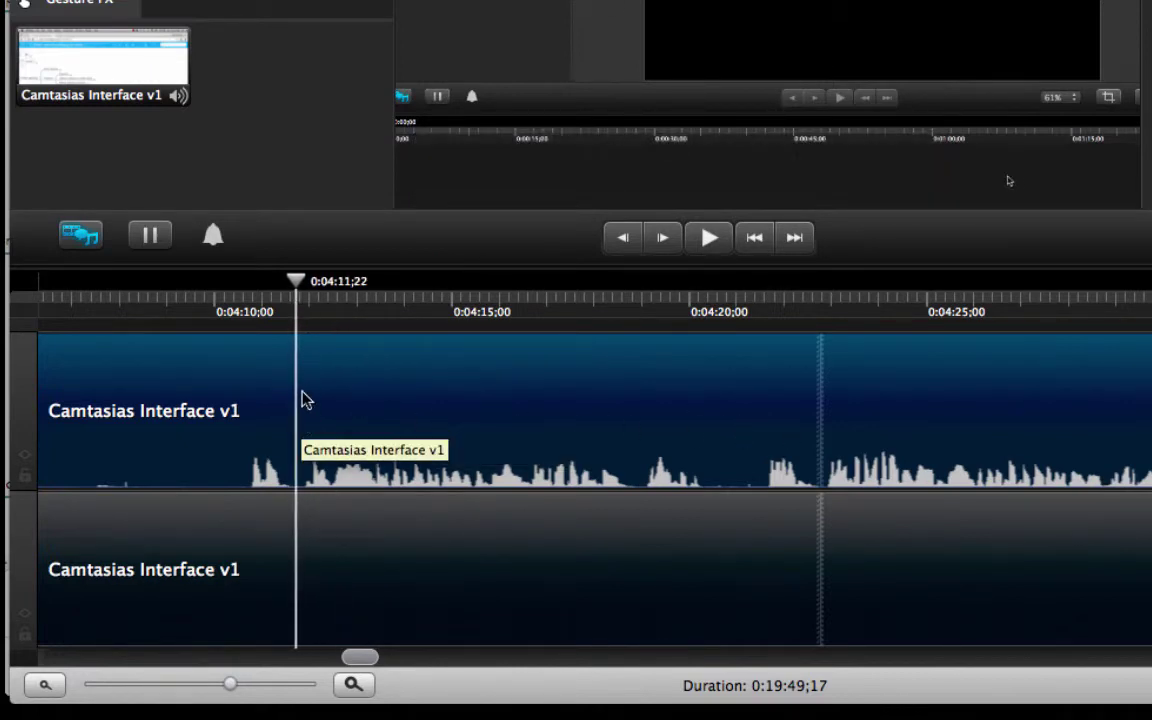
left_click(300, 283)
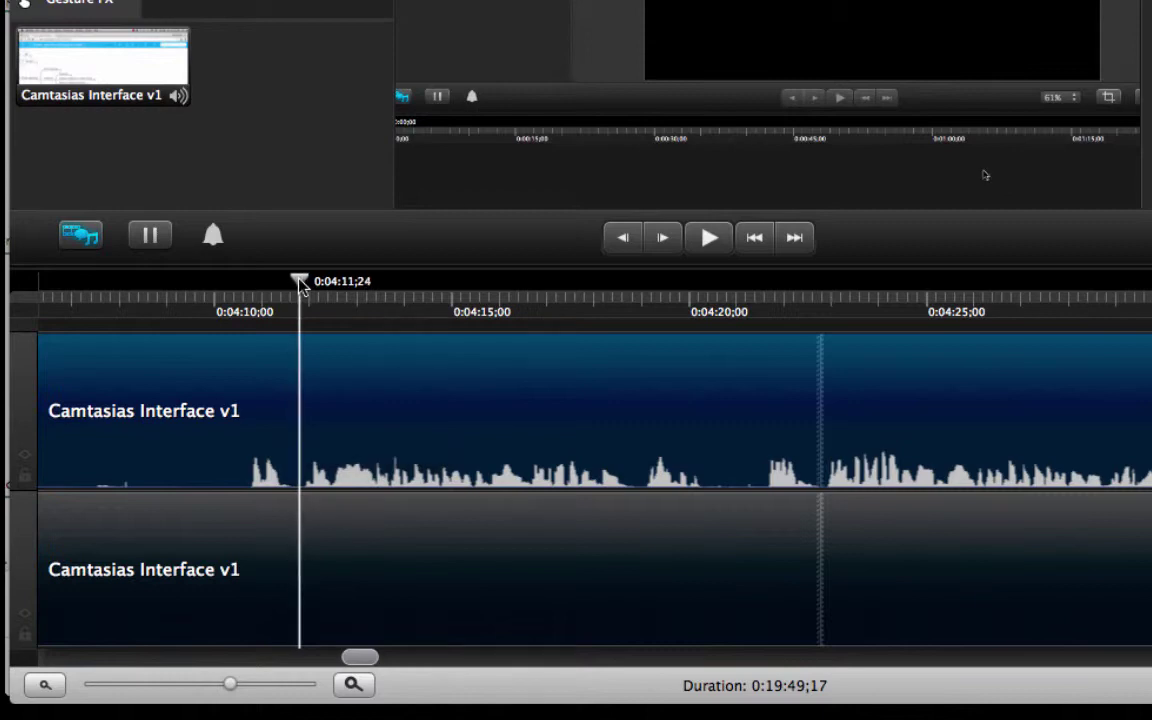
left_click_drag(301, 283, 300, 283)
right_click(323, 372)
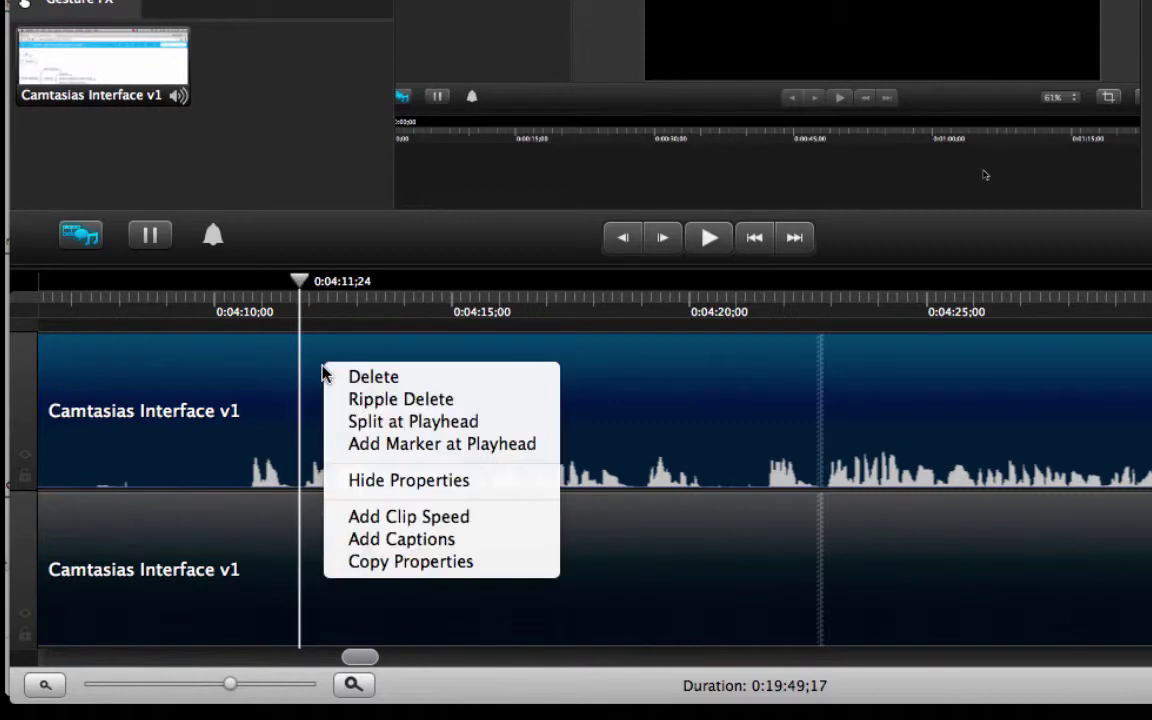
left_click(472, 422)
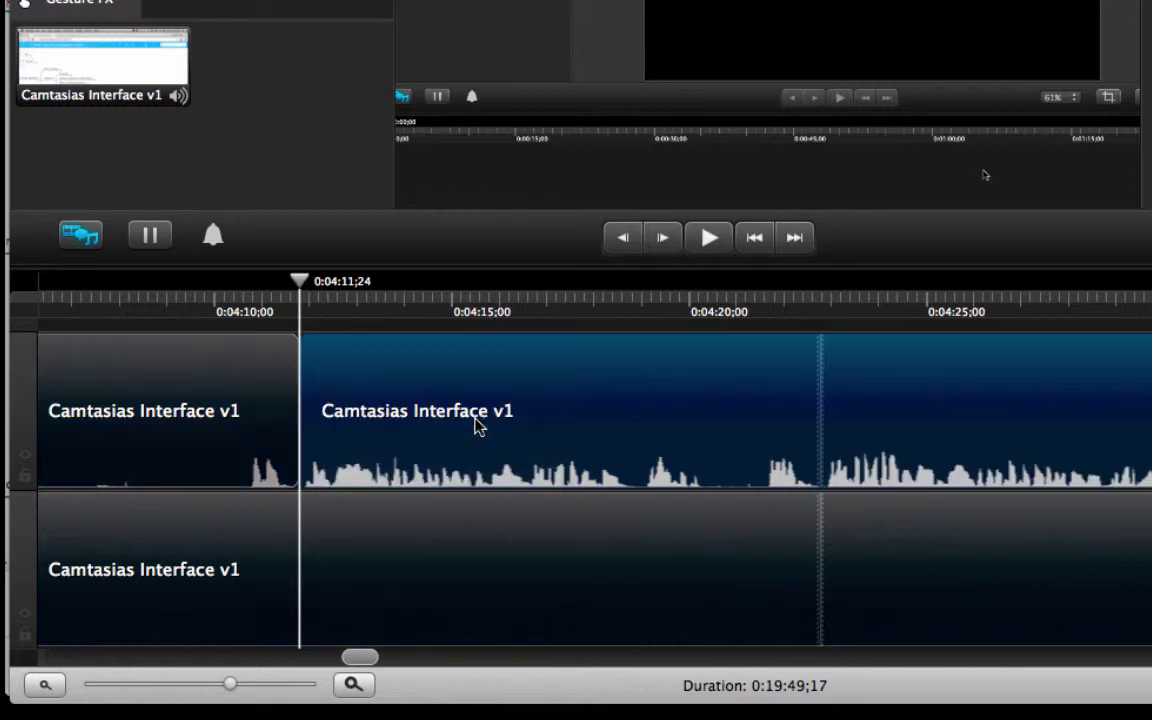
Split the audio clip again at 0:04:20;15 and delete the audio segment between the two splits
left_click_drag(300, 283, 342, 288)
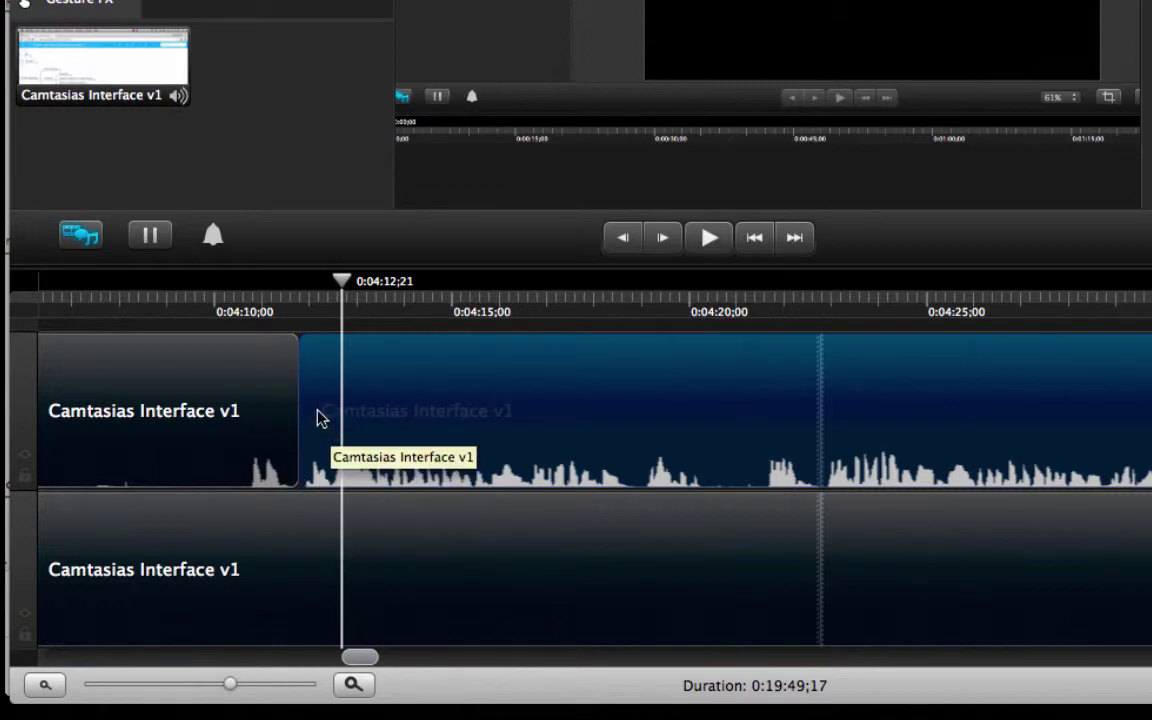
left_click(305, 540)
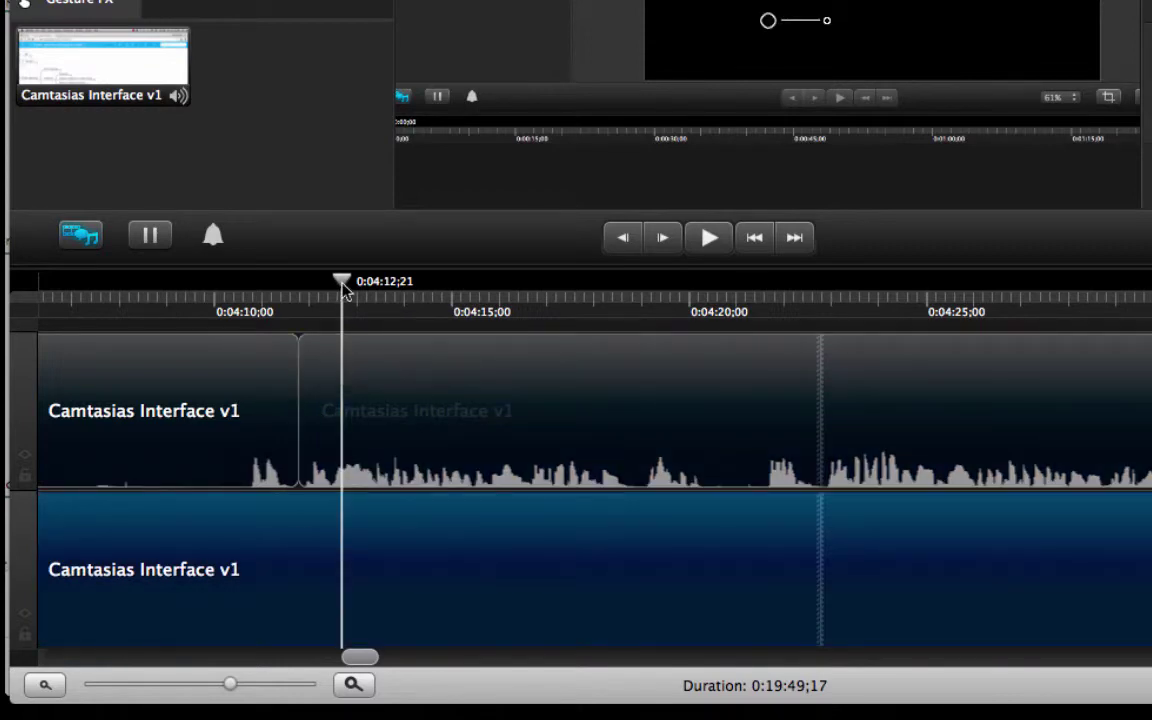
left_click_drag(345, 287, 716, 340)
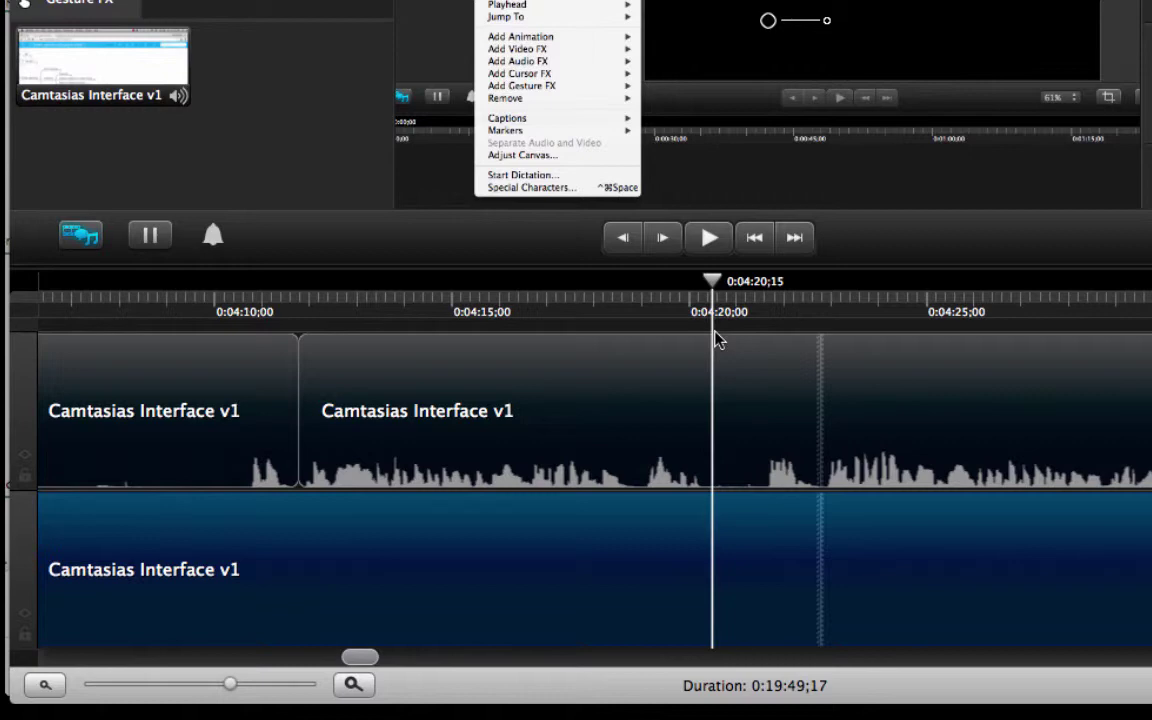
left_click(672, 375)
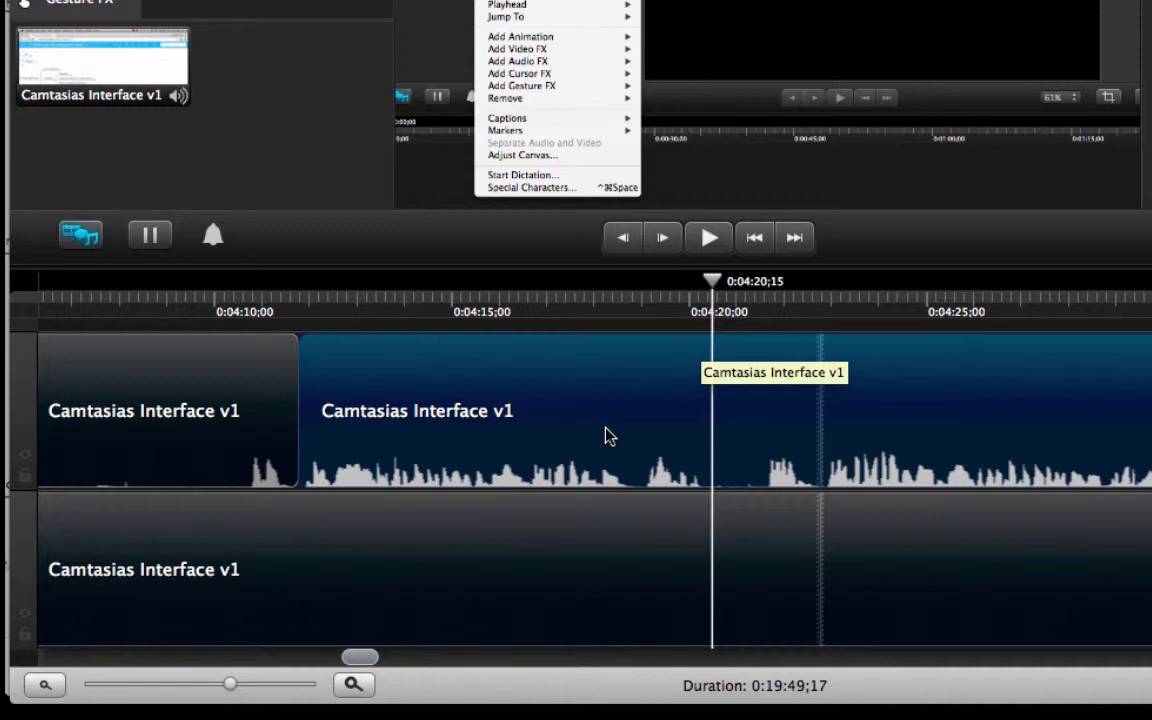
right_click(730, 416)
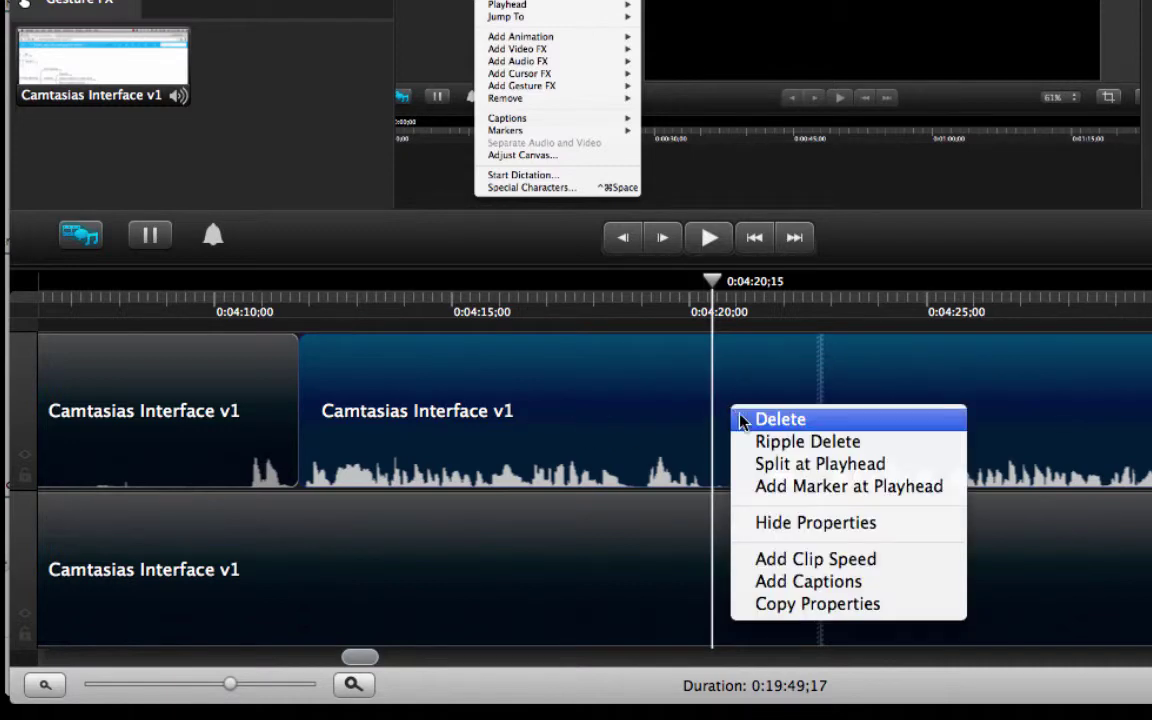
left_click(826, 464)
left_click(512, 372)
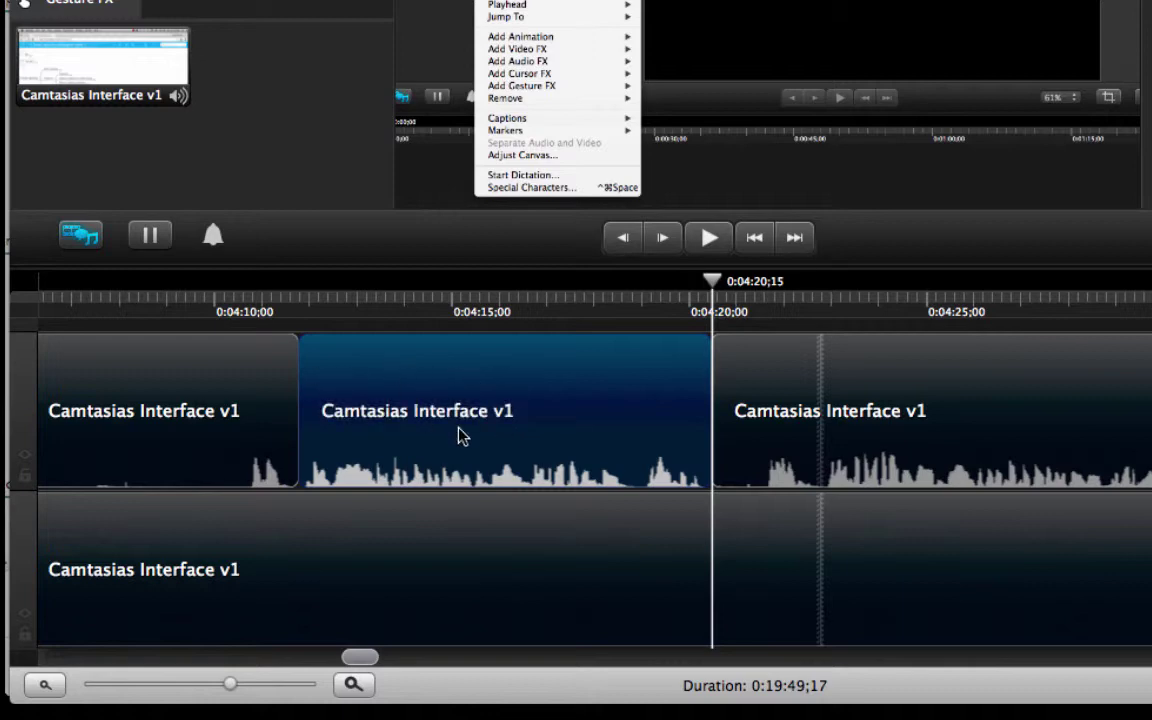
key("Delete")
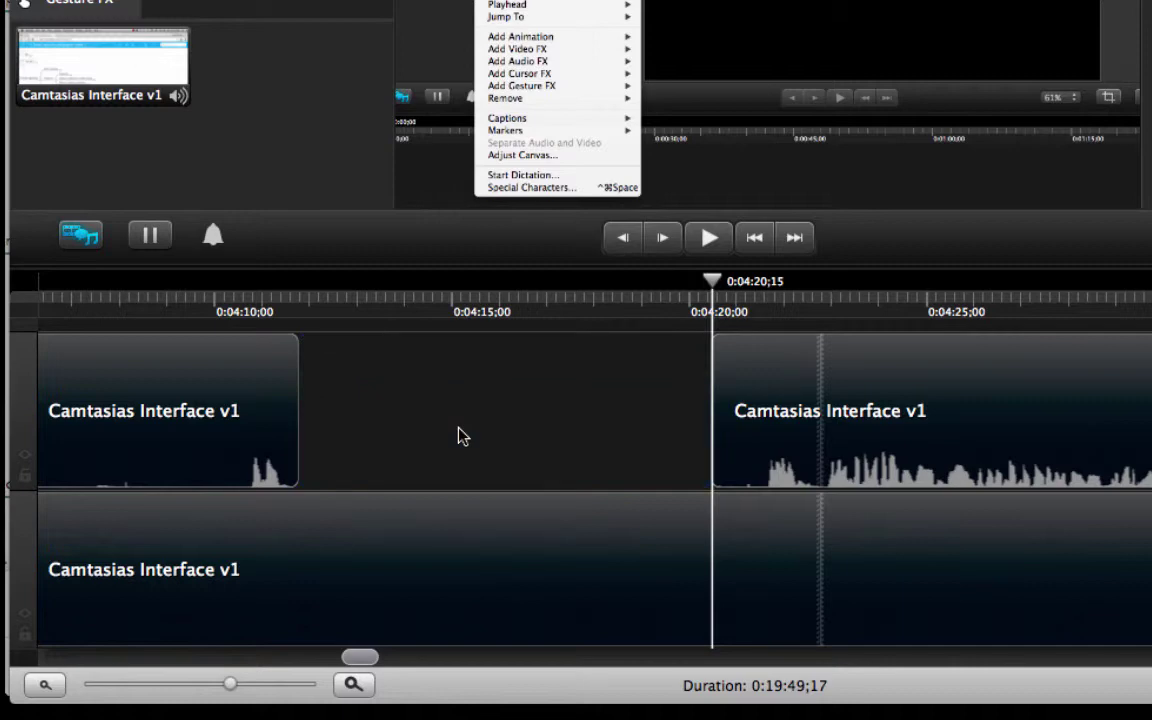
Play the timeline from 0:04:10;11 through the gap in the audio track to check the silence, and stop playback
left_click(231, 295)
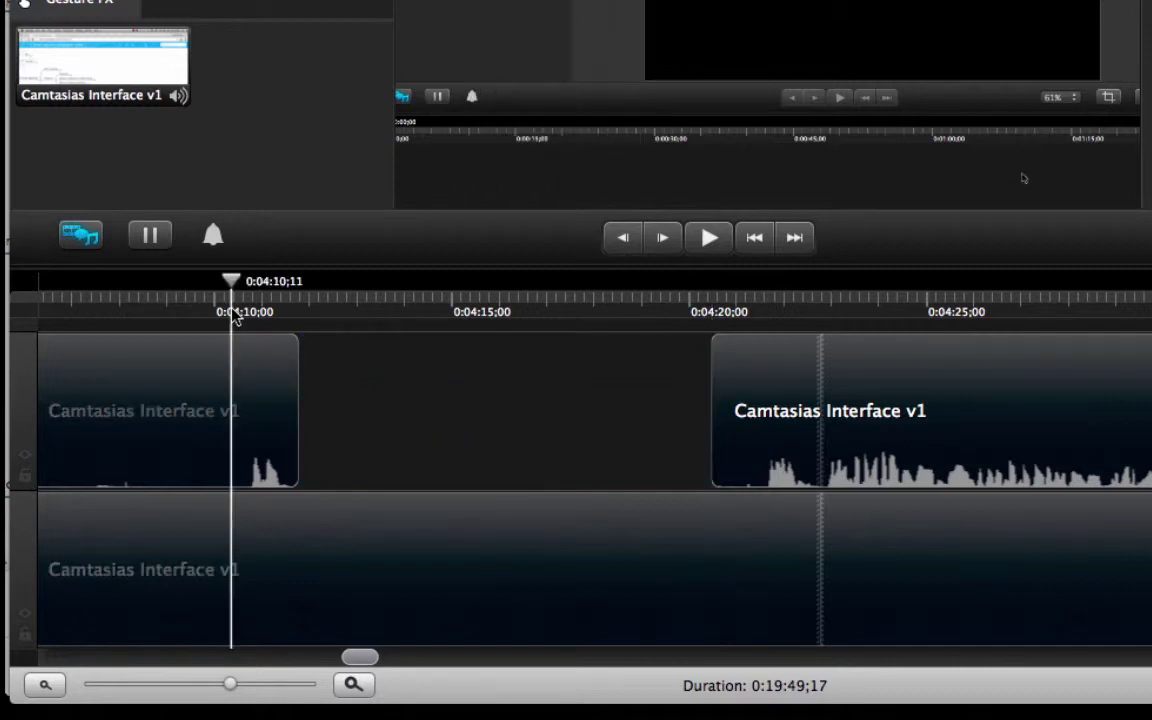
left_click(708, 240)
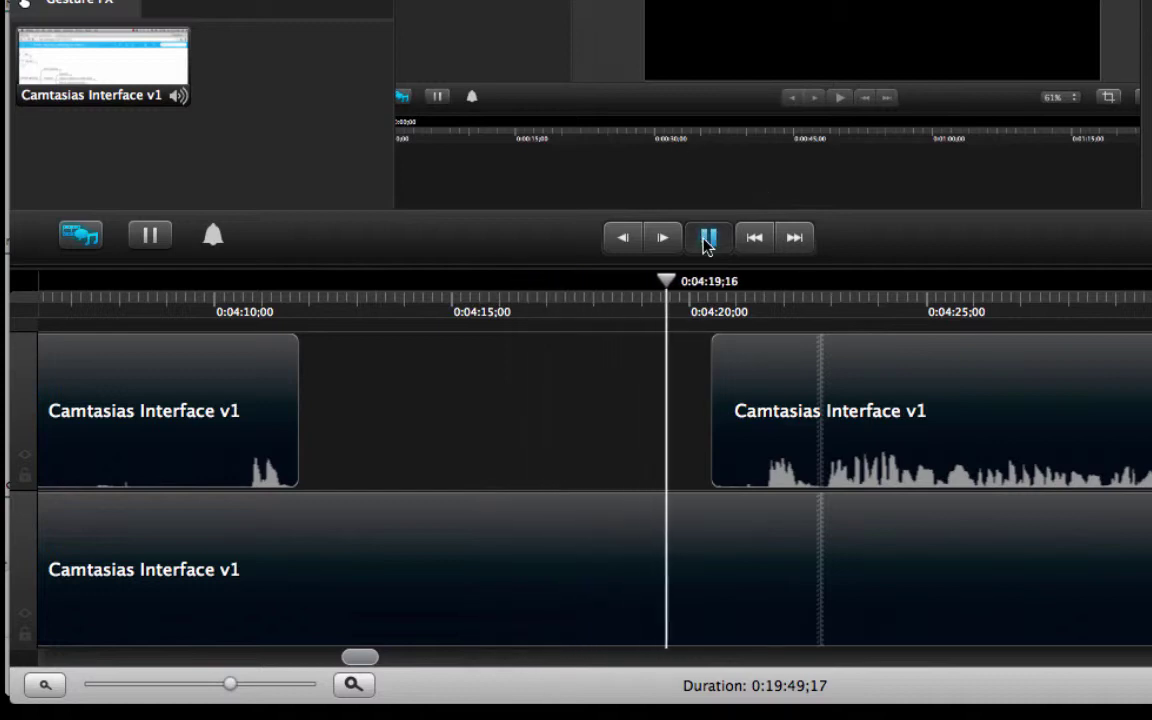
left_click(707, 240)
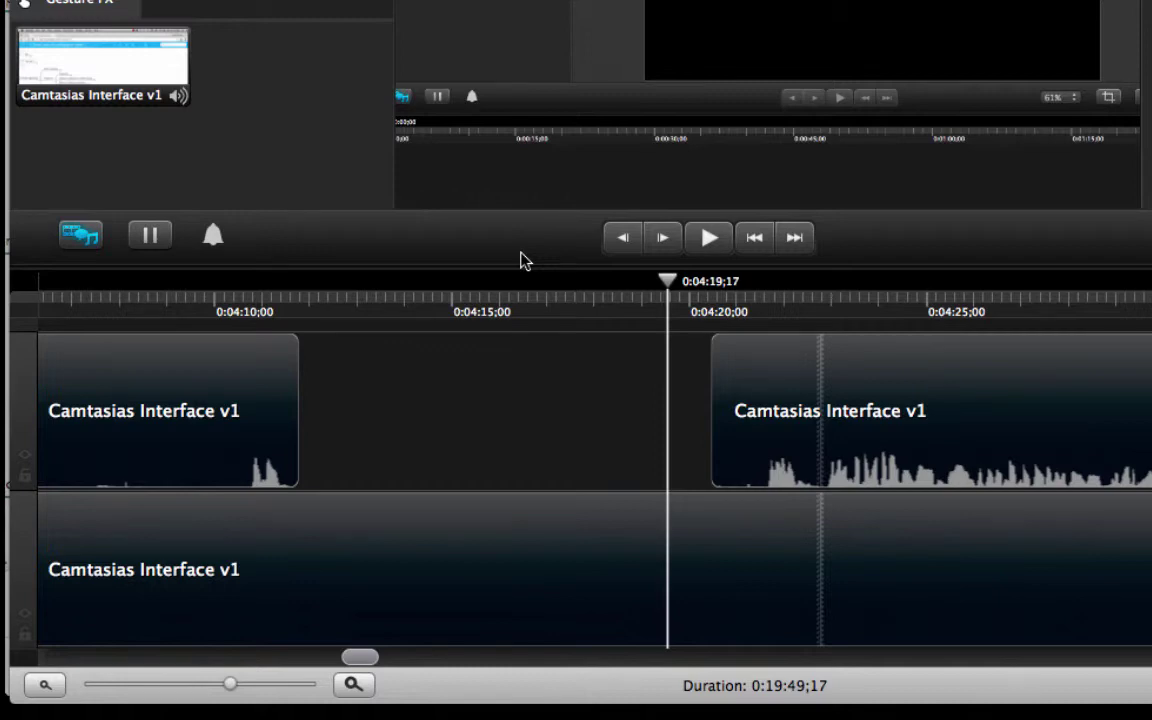
Undo the deletion of the audio segment and display the audio properties of the restored segment
key("super+z")
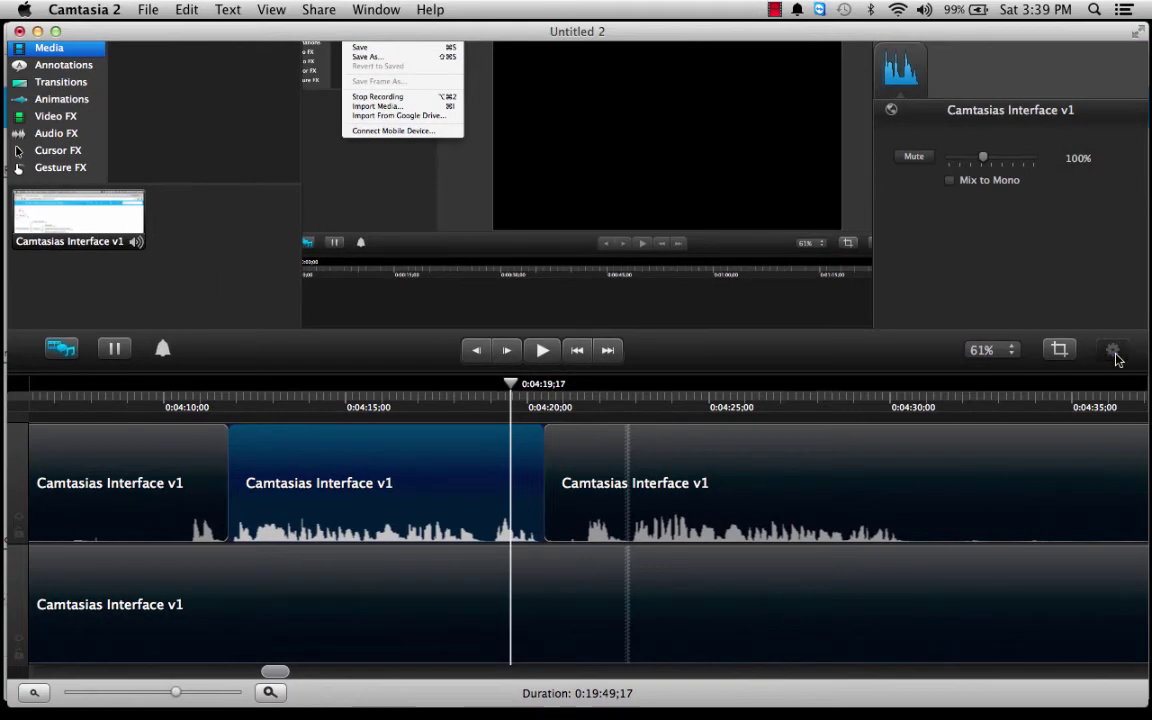
left_click(1113, 349)
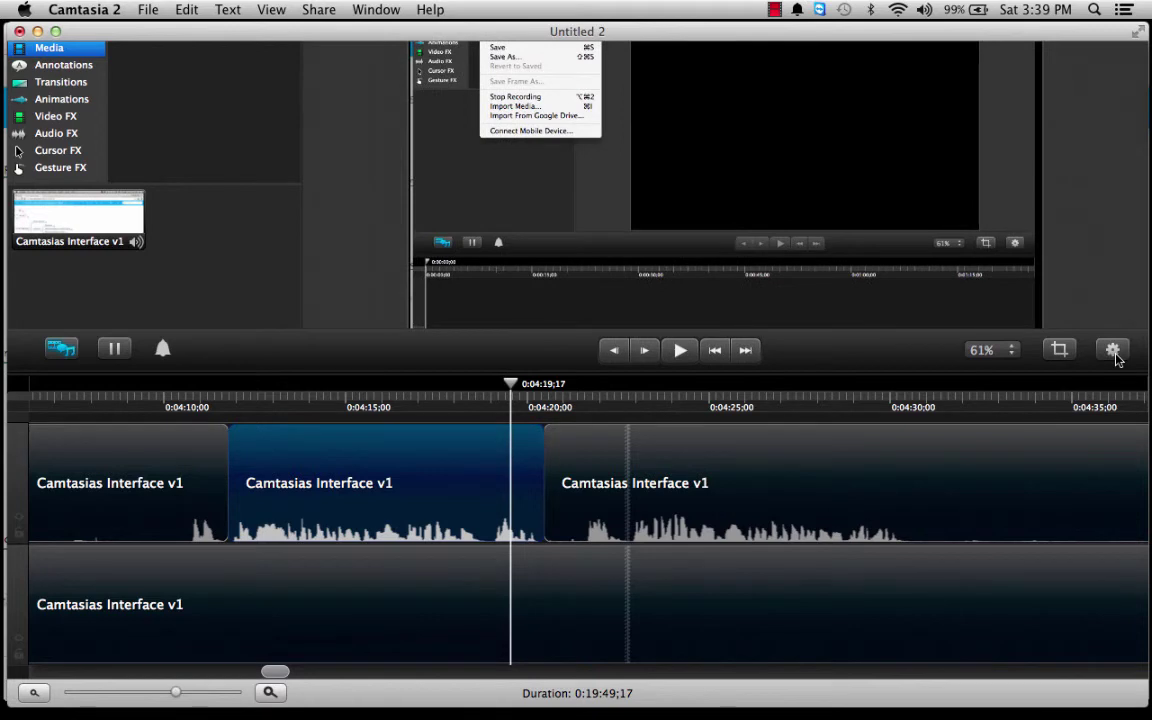
left_click(1113, 349)
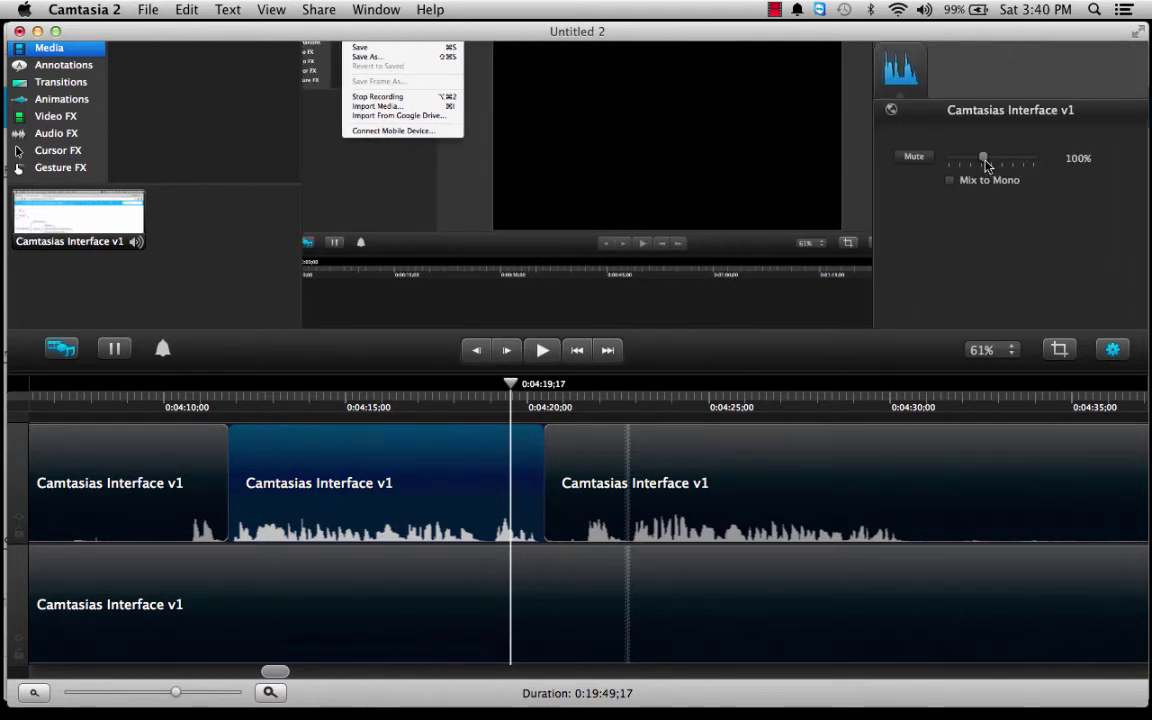
Raise the selected audio segment's volume to 144%, and try muting the segment before undoing the mute
mouse_move(985, 163)
left_click_drag(985, 163, 986, 207)
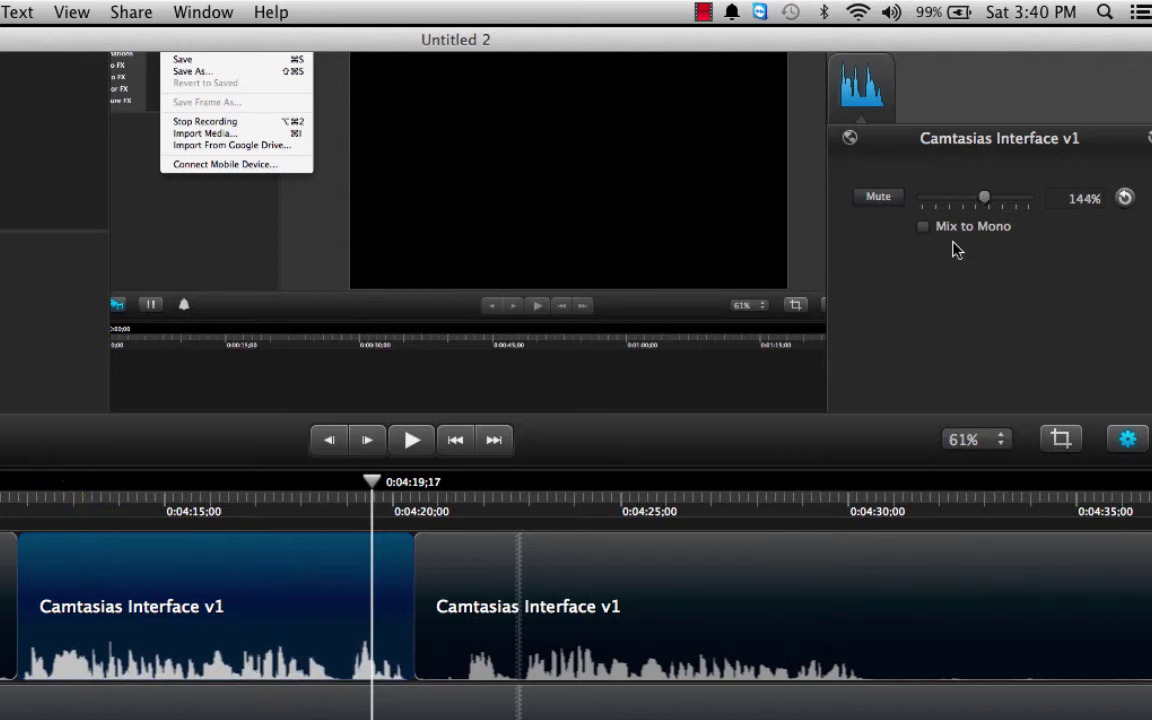
left_click(879, 198)
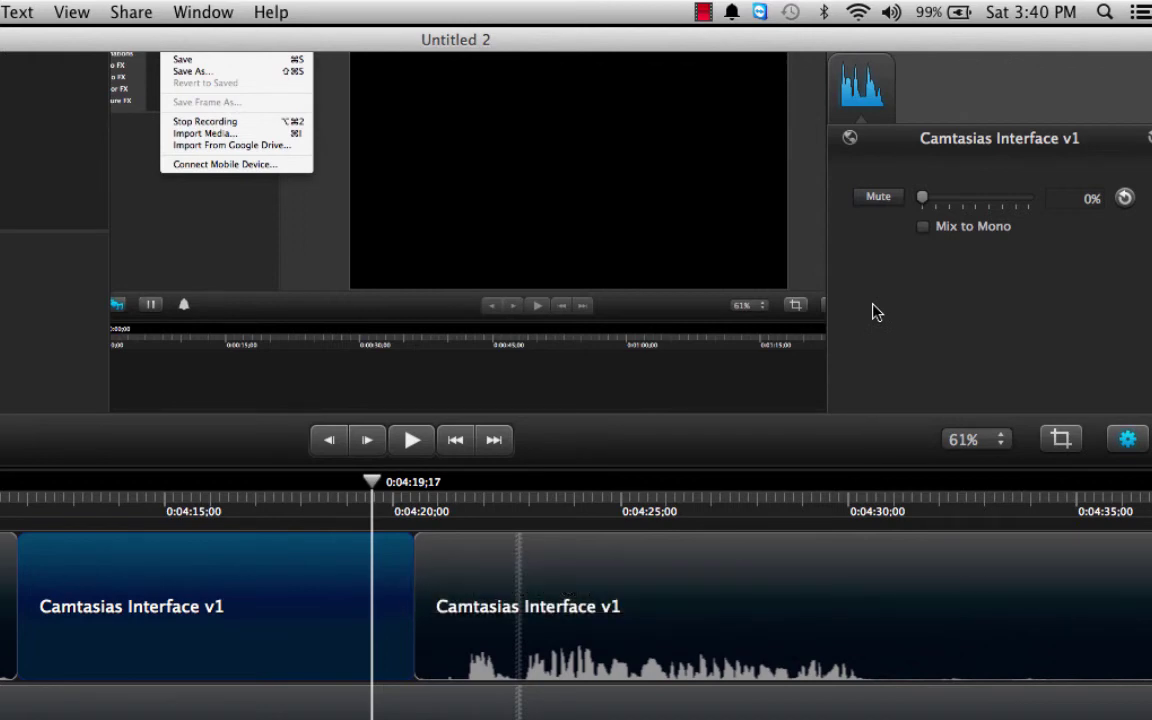
key("super+z")
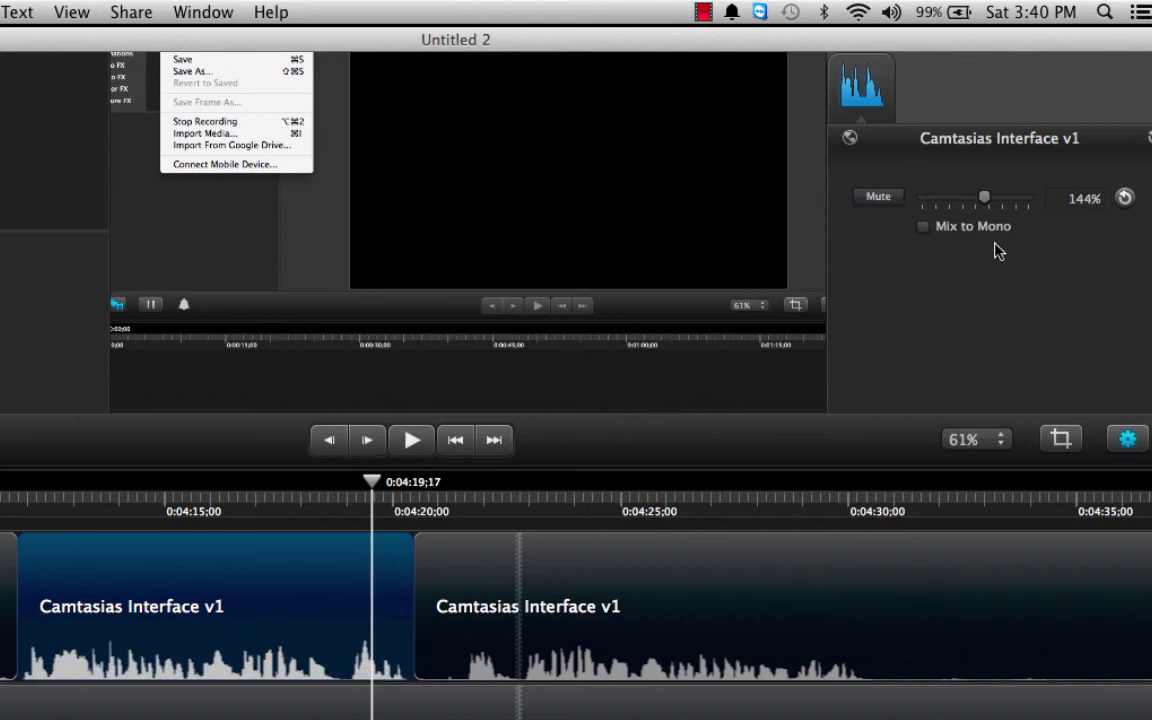
Set the selected audio segment's volume to 43% and play from 0:04:10;17 to check it, returning the playhead to 0:04:09;18
left_click_drag(988, 203, 949, 211)
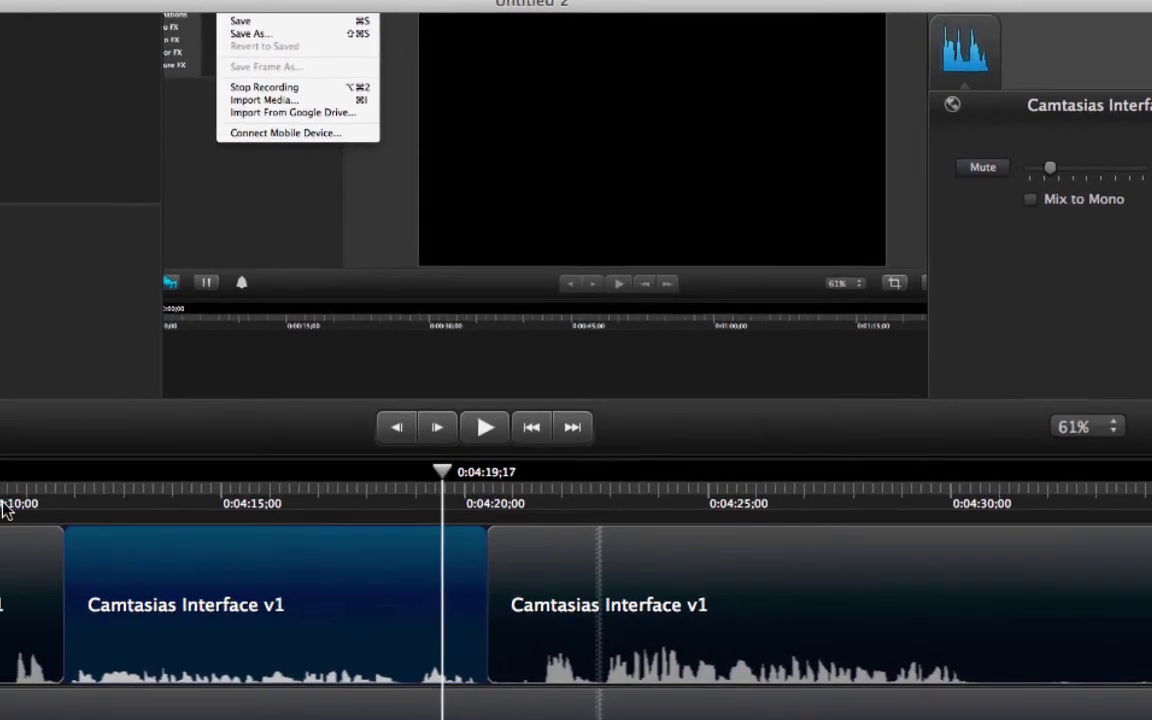
left_click(0, 511)
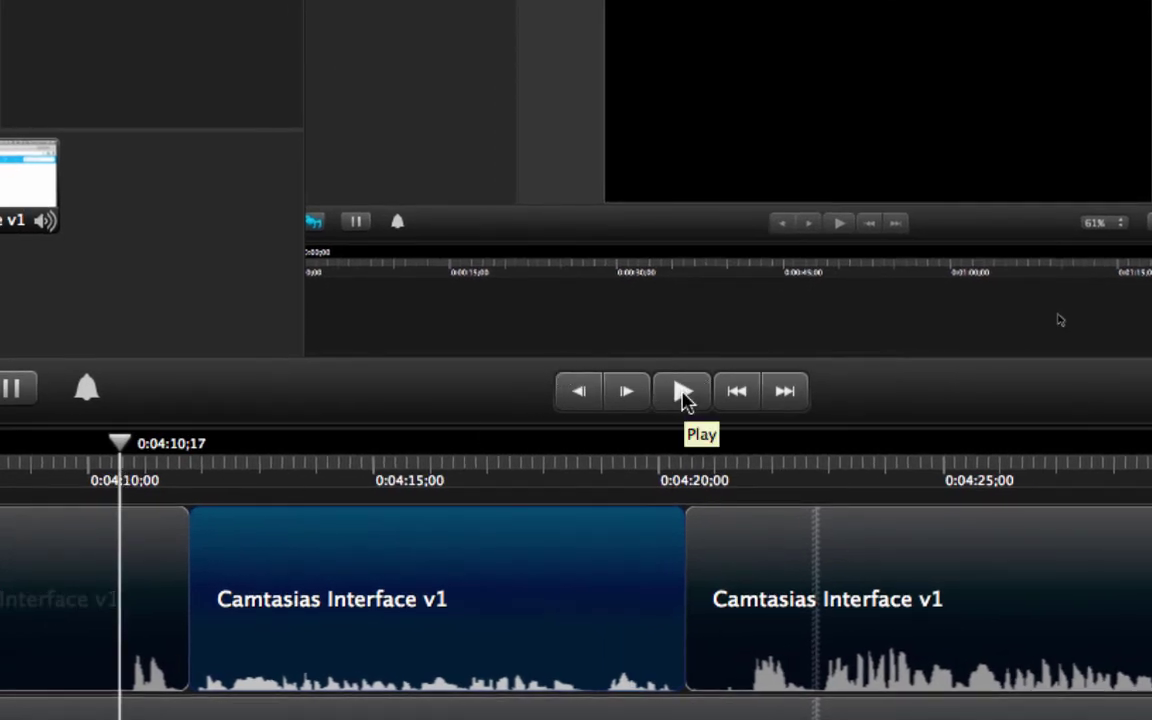
left_click(683, 393)
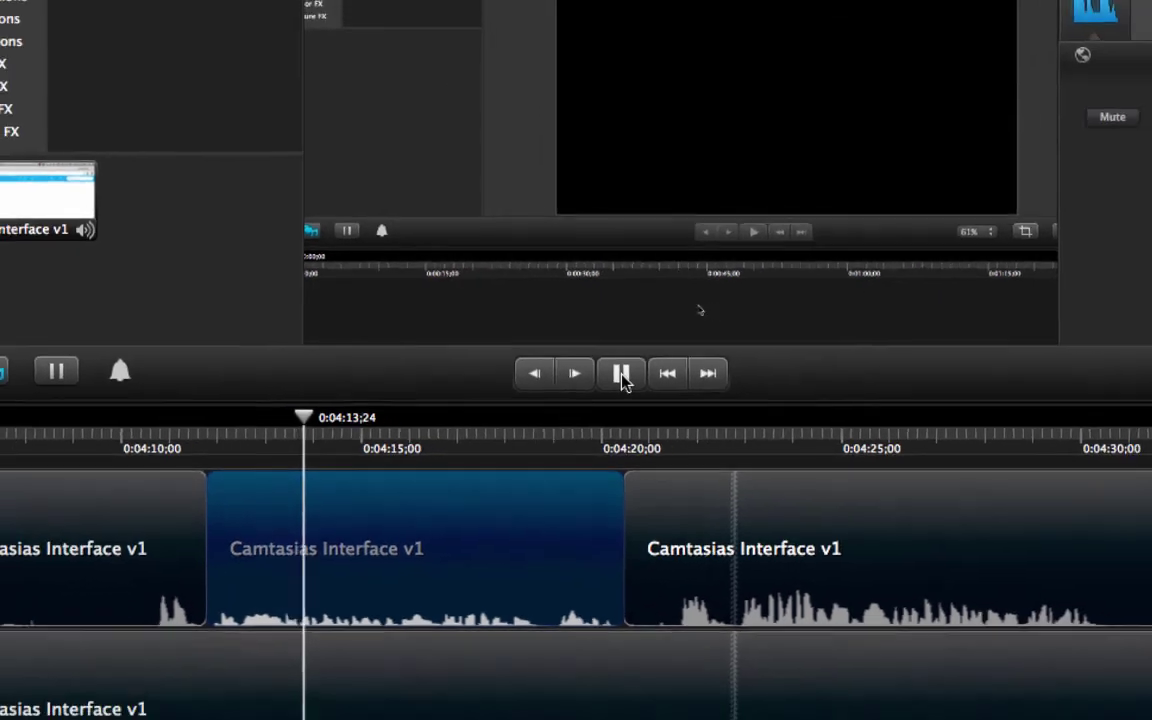
left_click(621, 376)
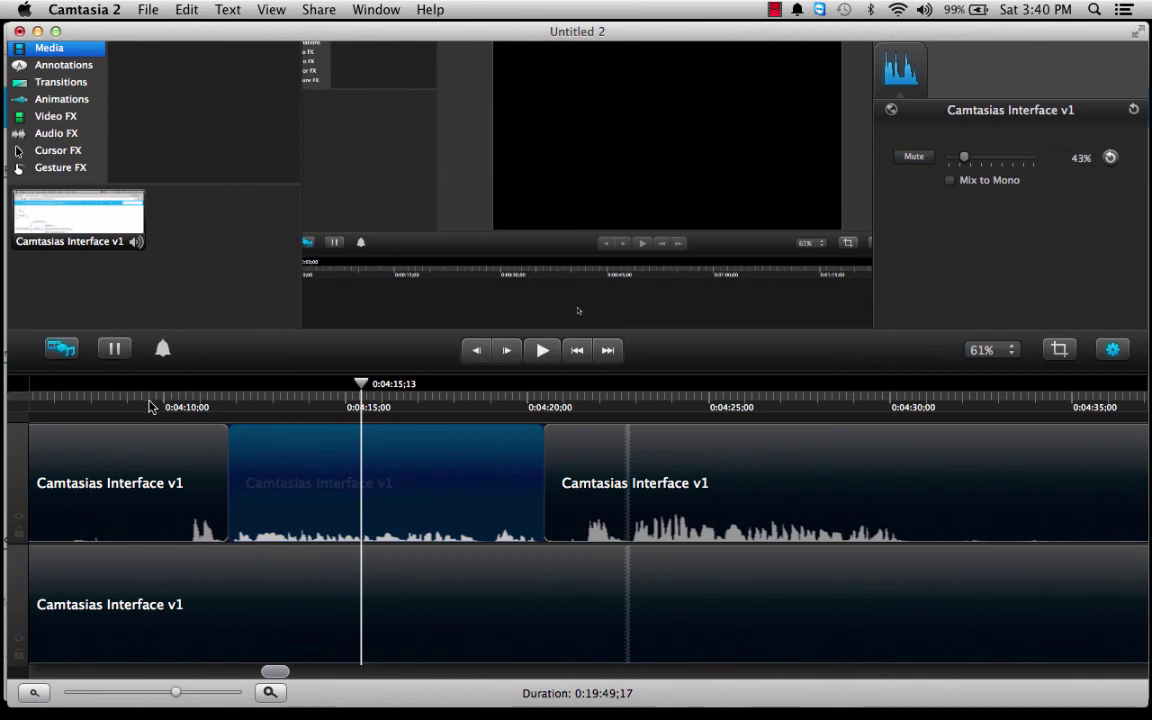
left_click(150, 398)
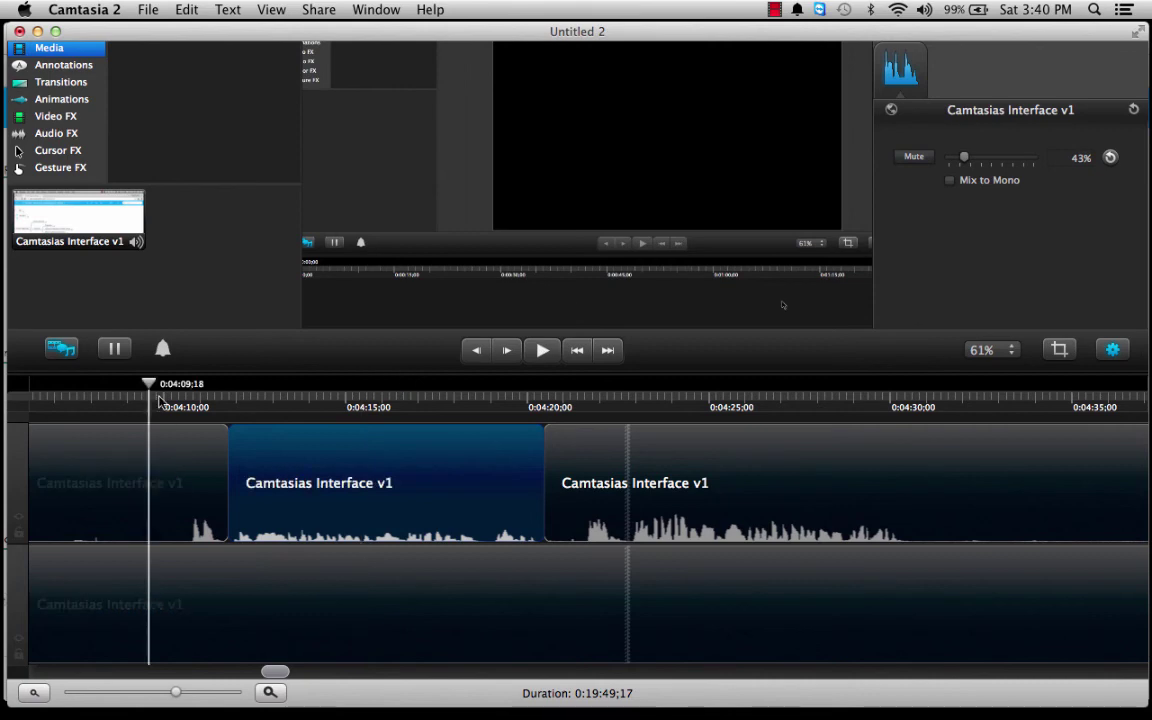